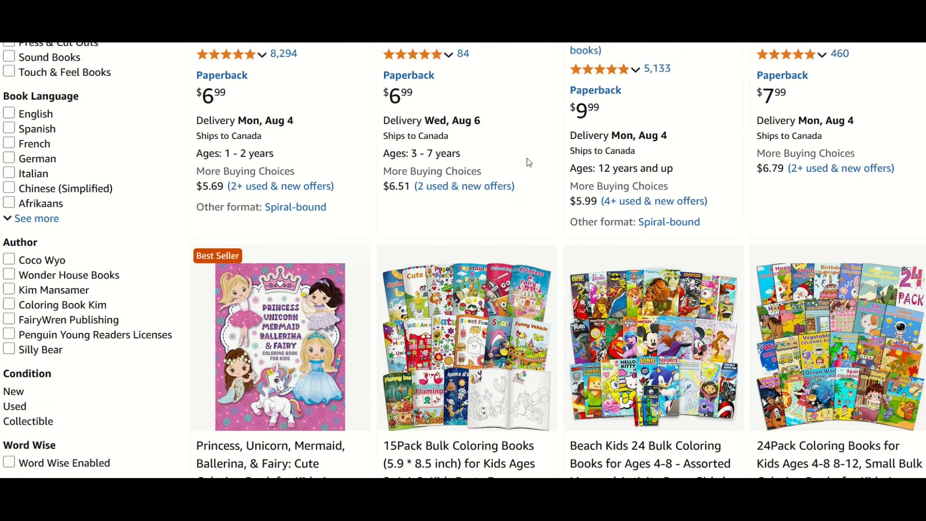
Step: Browse the children's coloring book listings on Amazon, comparing their themes, prices and ratings
{"action": "scroll", "coordinate": [528, 164], "scroll_direction": "down", "scroll_amount": 2}
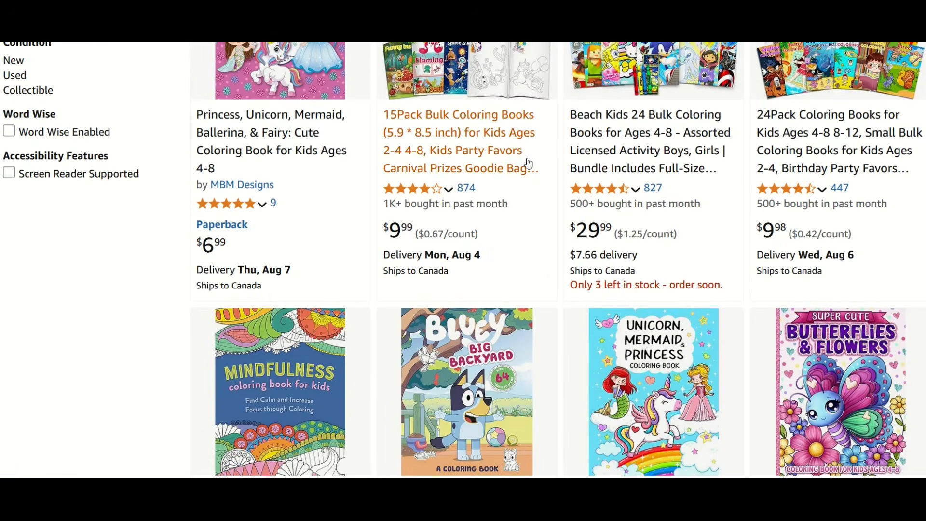
{"action": "scroll", "coordinate": [529, 163], "scroll_direction": "down", "scroll_amount": 2}
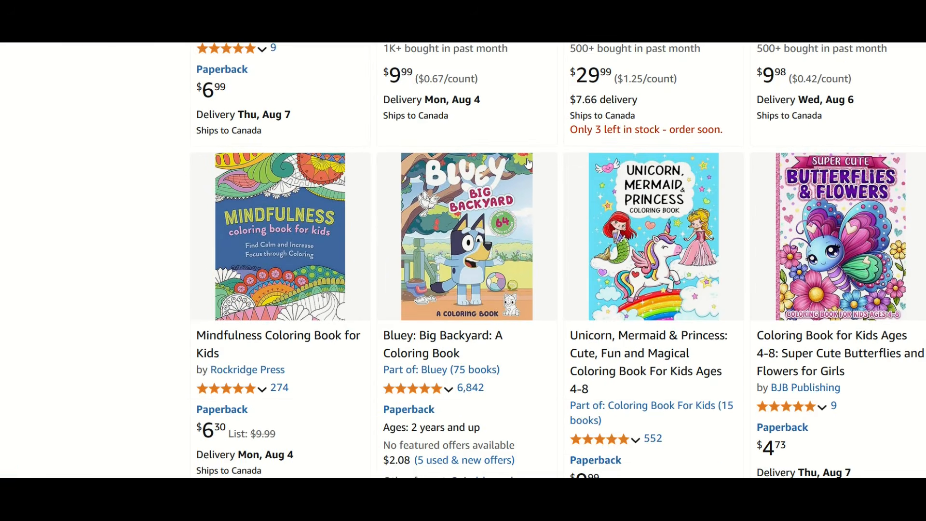
{"action": "scroll", "coordinate": [529, 164], "scroll_direction": "down", "scroll_amount": 2}
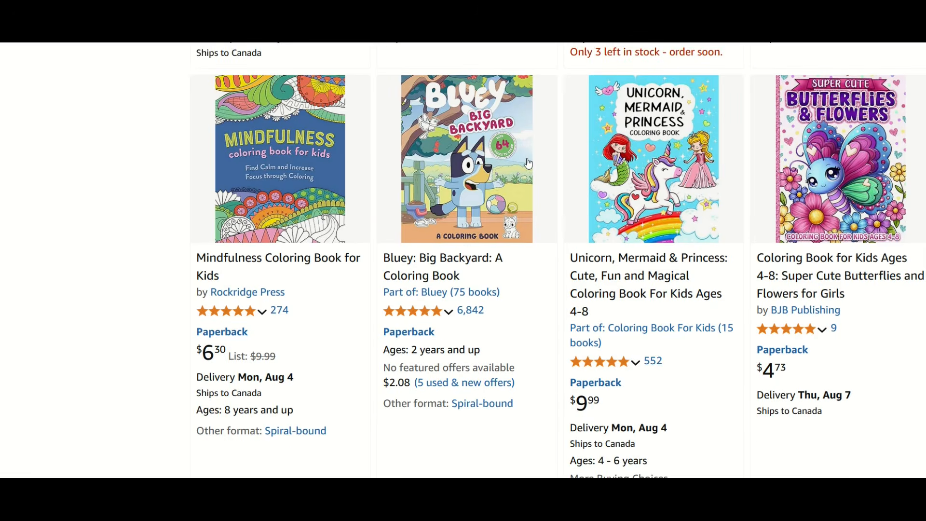
{"action": "scroll", "coordinate": [528, 164], "scroll_direction": "down", "scroll_amount": 6}
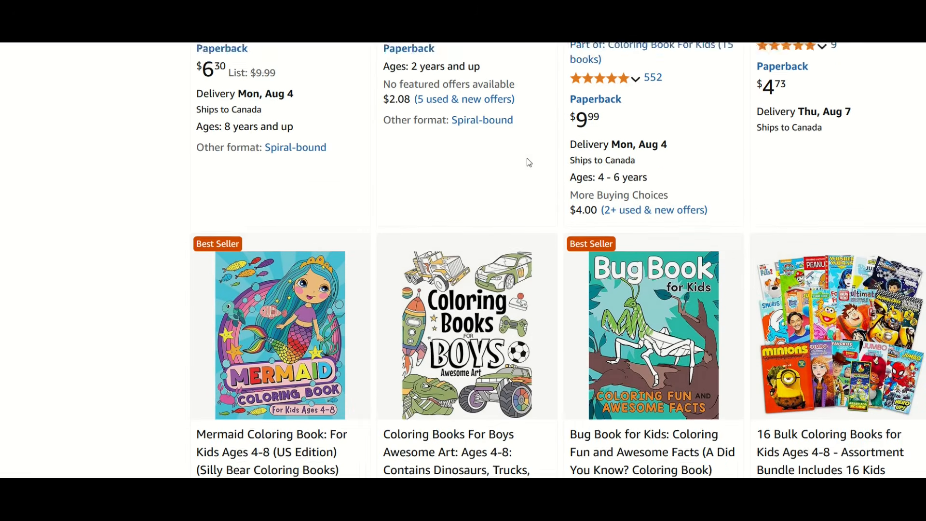
{"action": "scroll", "coordinate": [529, 162], "scroll_direction": "down", "scroll_amount": 1}
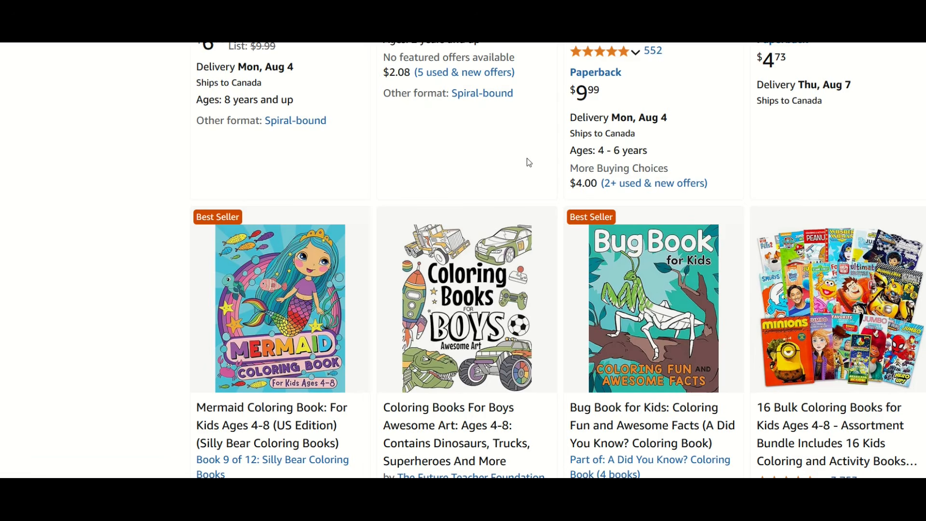
{"action": "scroll", "coordinate": [529, 163], "scroll_direction": "down", "scroll_amount": 4}
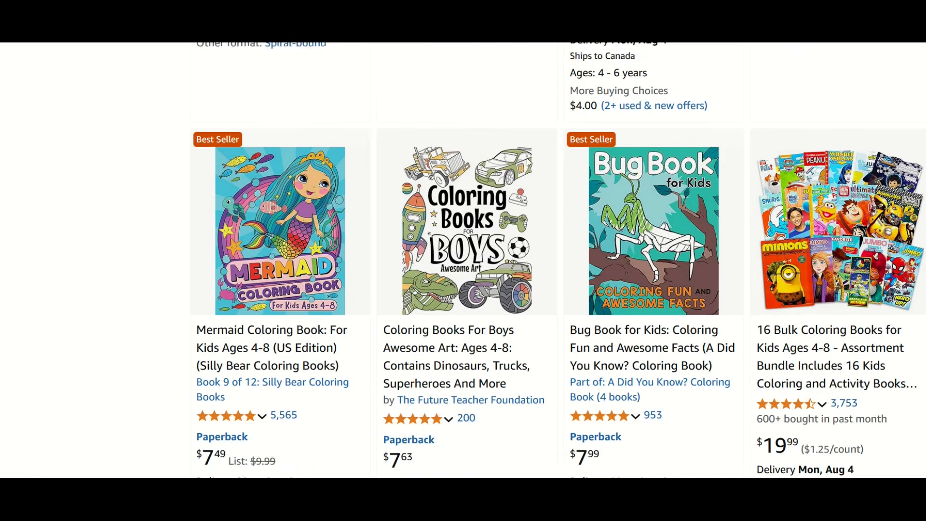
{"action": "scroll", "coordinate": [528, 164], "scroll_direction": "down", "scroll_amount": 4}
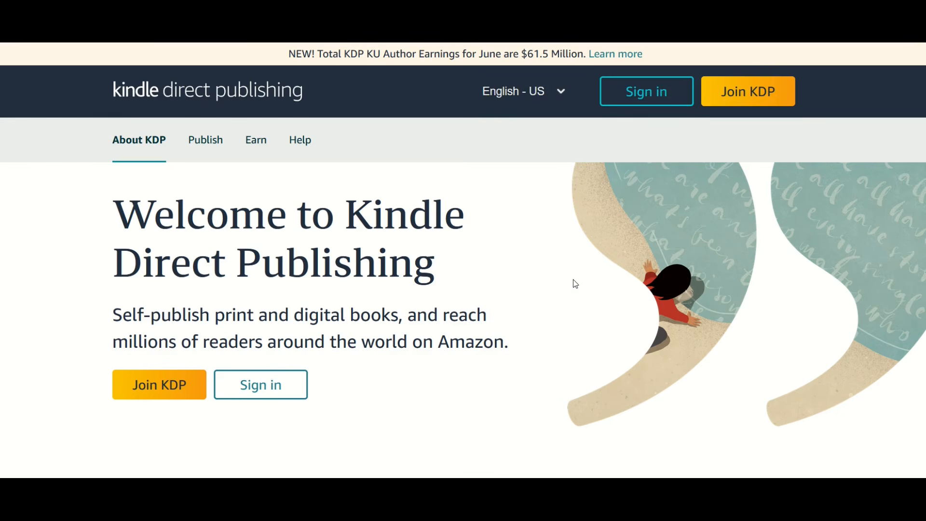
Step: View the Kindle Direct Publishing welcome page and look through more coloring book listings on Amazon
{"action": "scroll", "coordinate": [572, 285], "scroll_direction": "down", "scroll_amount": 2}
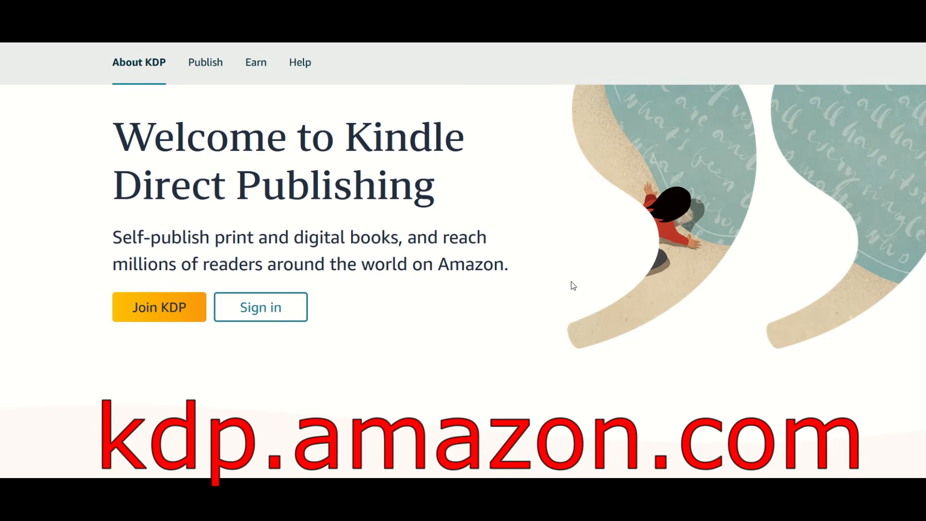
{"action": "scroll", "coordinate": [511, 246], "scroll_direction": "up", "scroll_amount": 2}
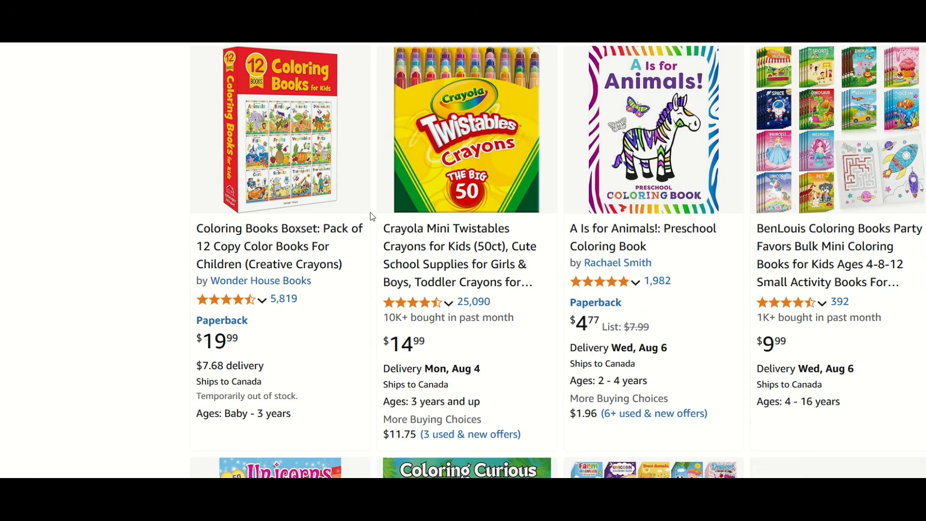
{"action": "scroll", "coordinate": [373, 217], "scroll_direction": "down", "scroll_amount": 6}
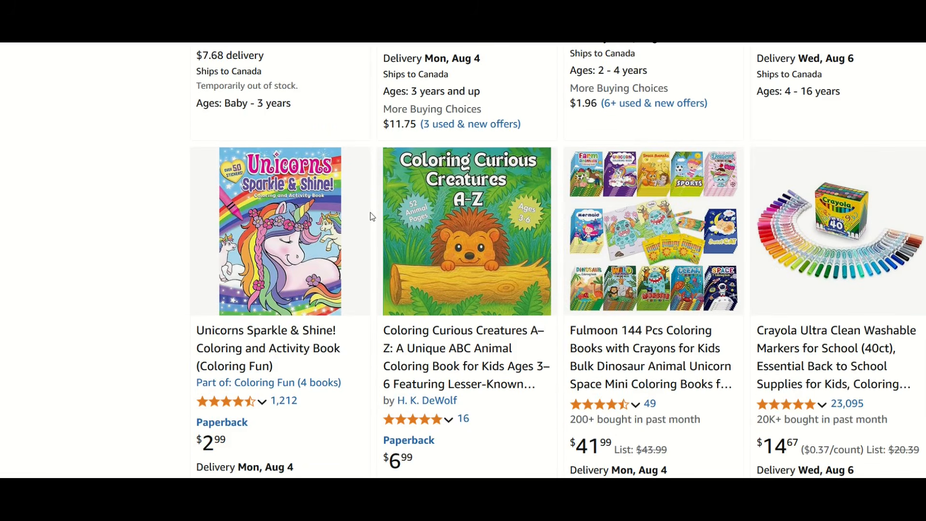
{"action": "scroll", "coordinate": [372, 217], "scroll_direction": "down", "scroll_amount": 6}
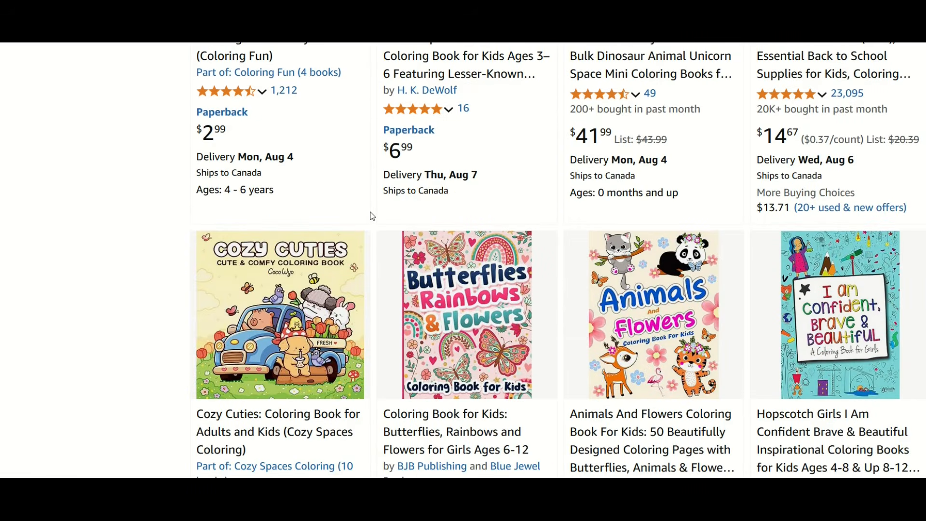
{"action": "scroll", "coordinate": [372, 216], "scroll_direction": "down", "scroll_amount": 2}
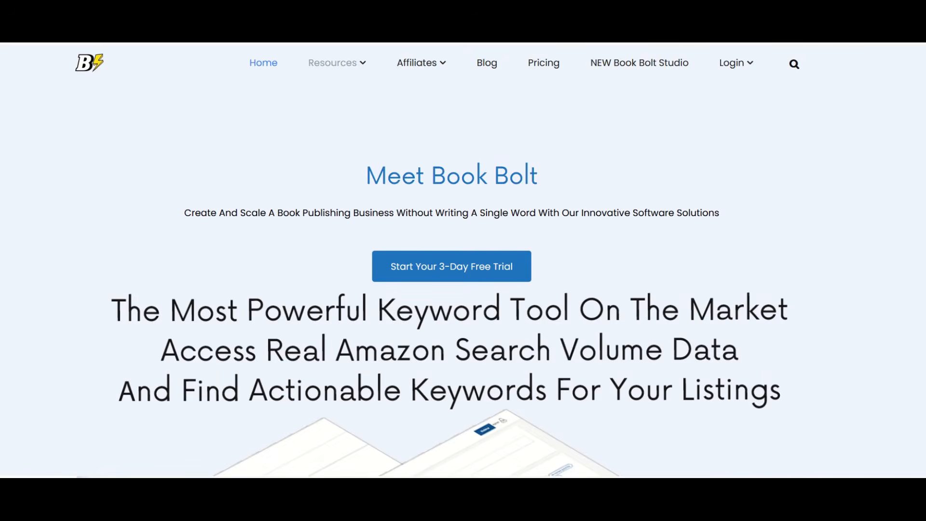
Step: Look through the Book Bolt website's home page, down to its overview of research tools
{"action": "scroll", "coordinate": [463, 260], "scroll_direction": "down", "scroll_amount": 10}
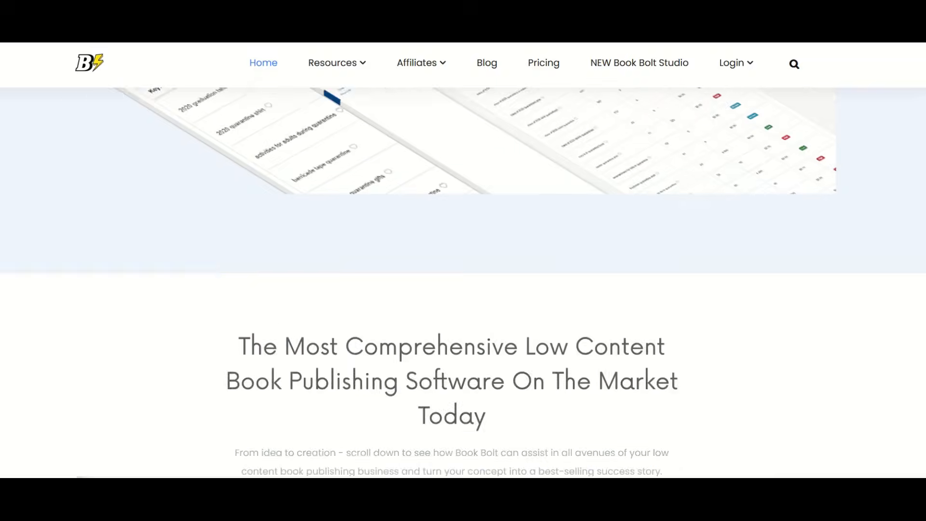
{"action": "scroll", "coordinate": [462, 281], "scroll_direction": "down", "scroll_amount": 4}
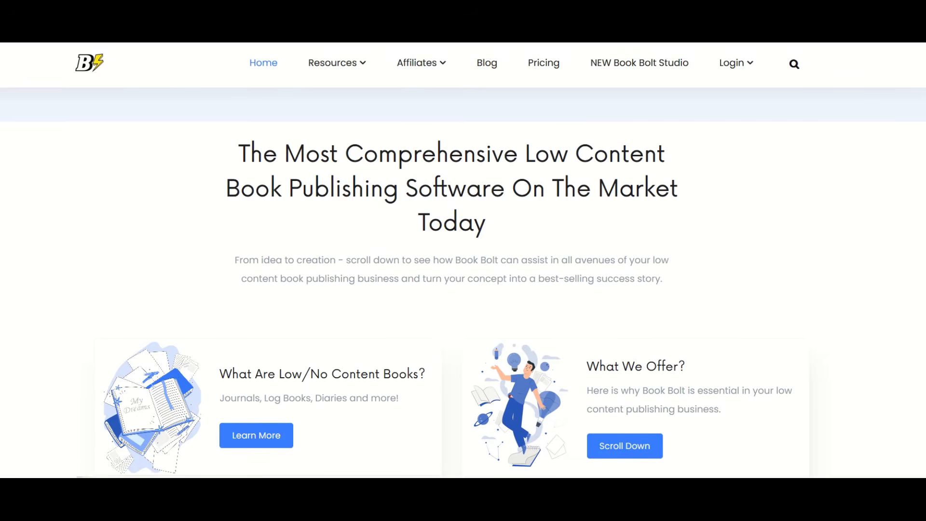
{"action": "scroll", "coordinate": [463, 281], "scroll_direction": "down", "scroll_amount": 10}
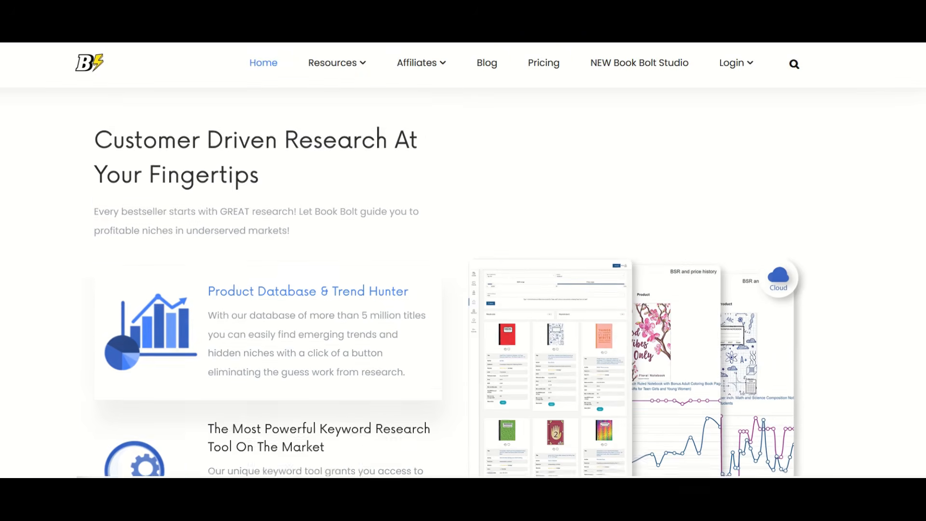
{"action": "scroll", "coordinate": [463, 281], "scroll_direction": "down", "scroll_amount": 1}
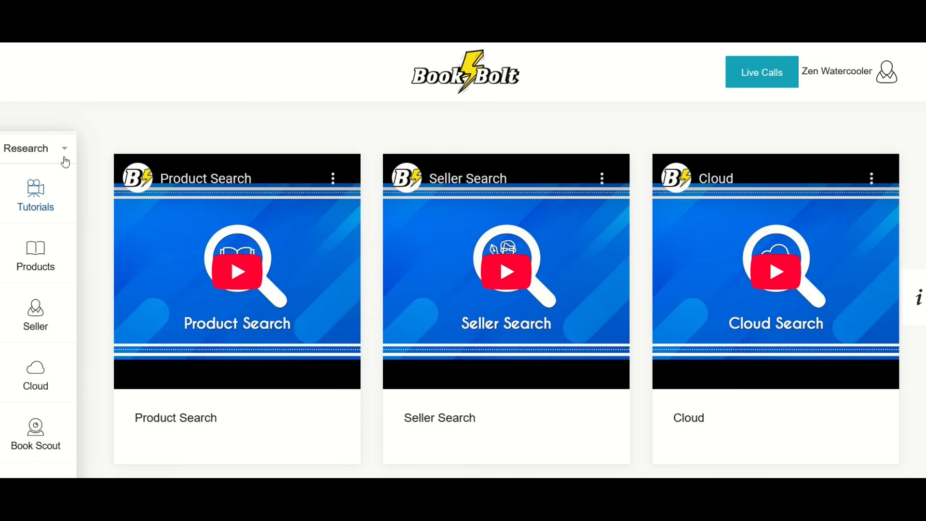
Step: Search Book Bolt's research products for "children's coloring book" in the General category
{"action": "left_click", "coordinate": [22, 156]}
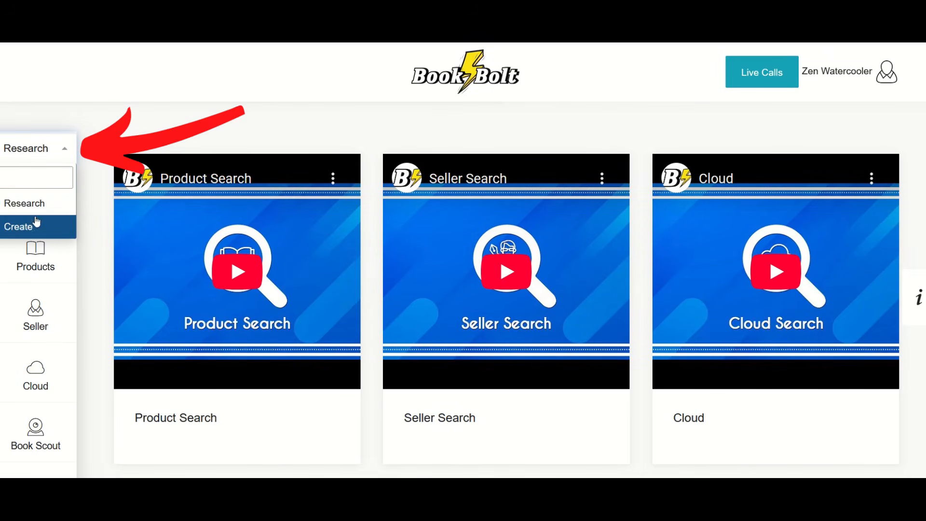
{"action": "left_click", "coordinate": [27, 155]}
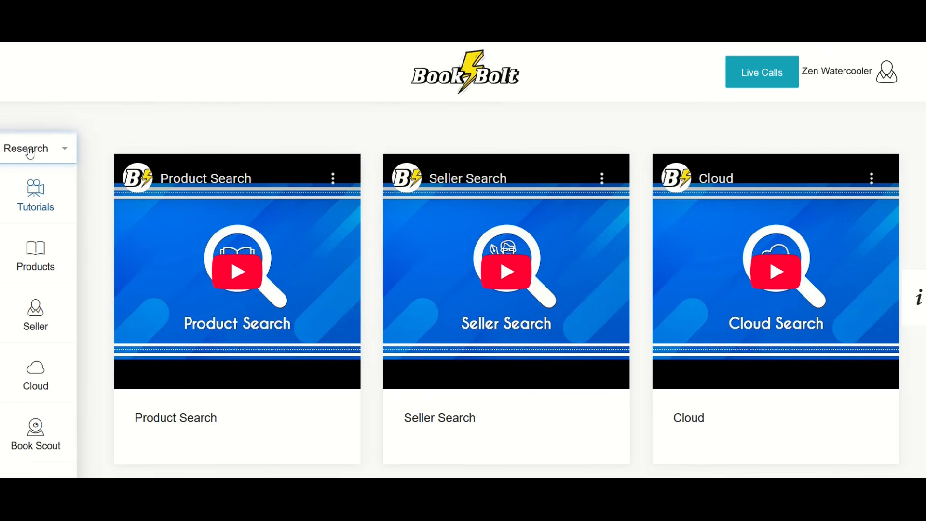
{"action": "left_click", "coordinate": [35, 259]}
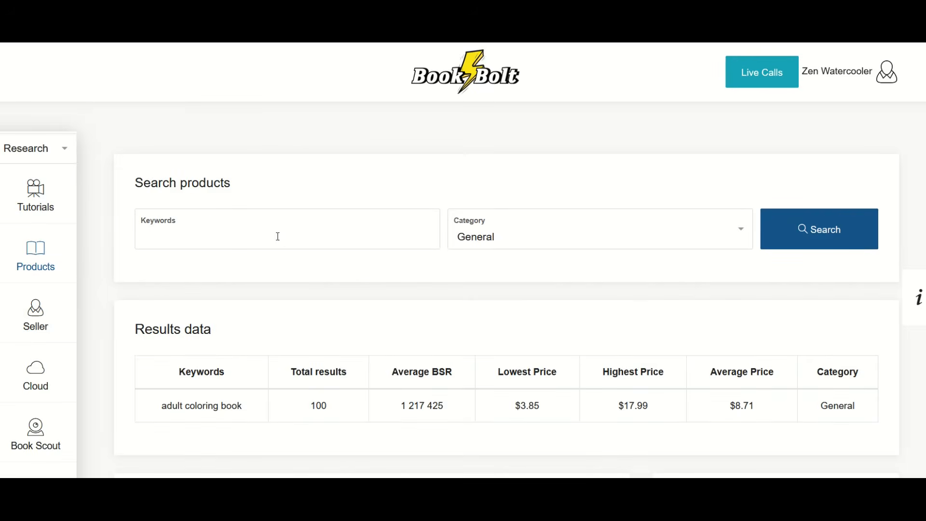
{"action": "type", "text": "children's coloring book"}
{"action": "key", "text": "Return"}
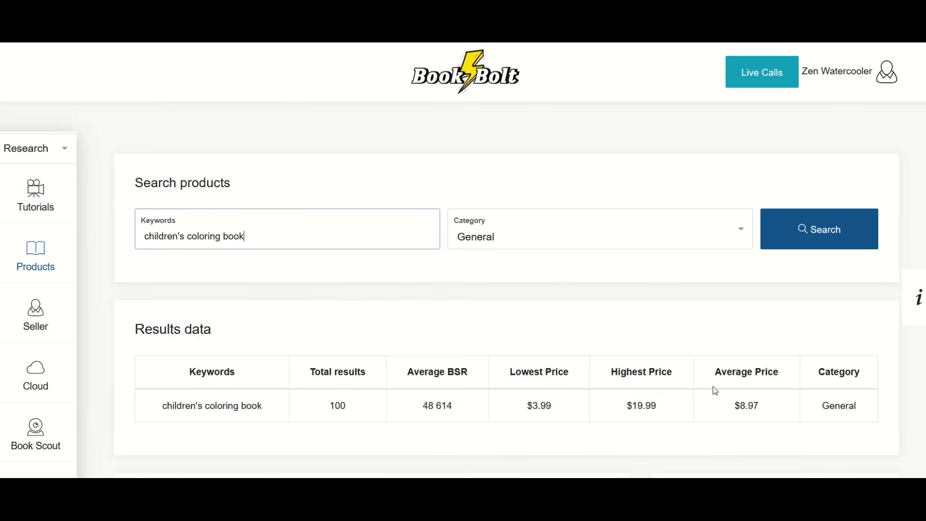
Step: Examine the estimated sales and publication date of the Dinosaur Coloring Book in the product results
{"action": "scroll", "coordinate": [577, 375], "scroll_direction": "down", "scroll_amount": 6}
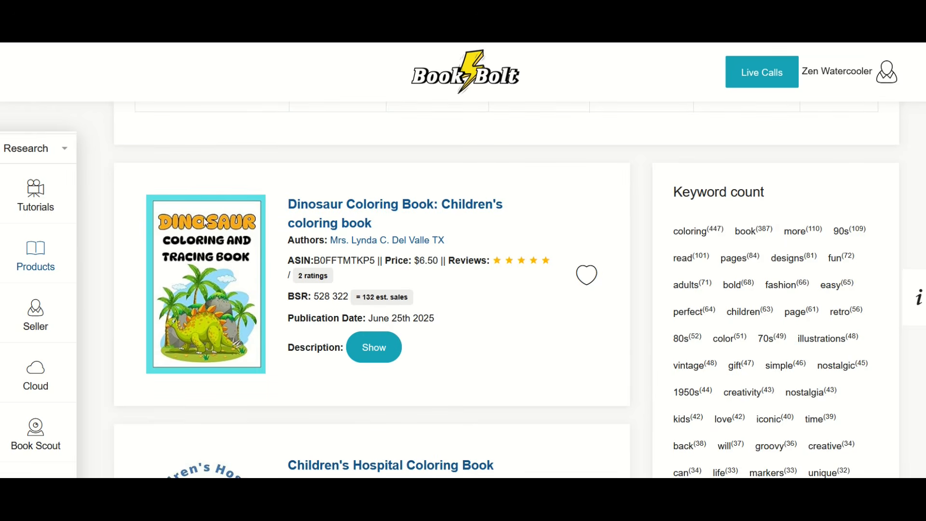
{"action": "left_click_drag", "start_coordinate": [358, 298], "coordinate": [460, 308]}
{"action": "scroll", "coordinate": [472, 321], "scroll_direction": "down", "scroll_amount": 2}
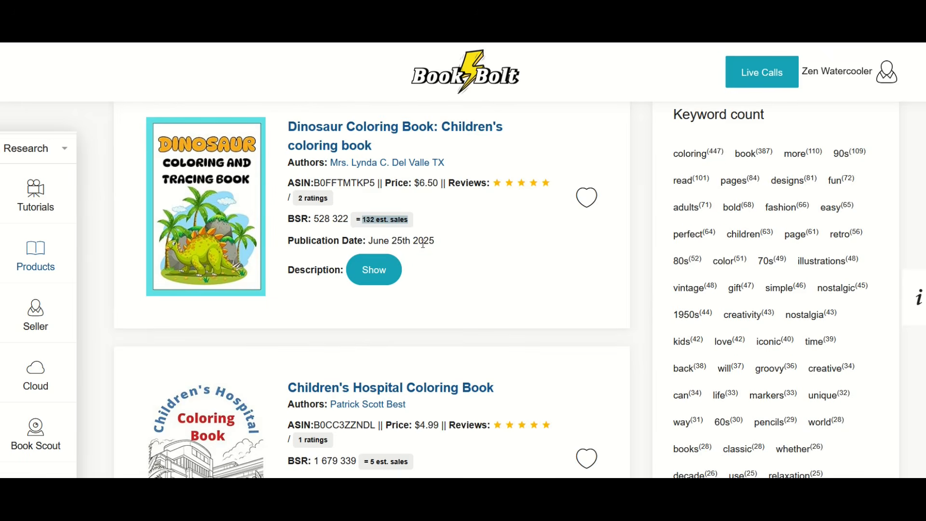
{"action": "left_click_drag", "start_coordinate": [373, 241], "coordinate": [443, 245]}
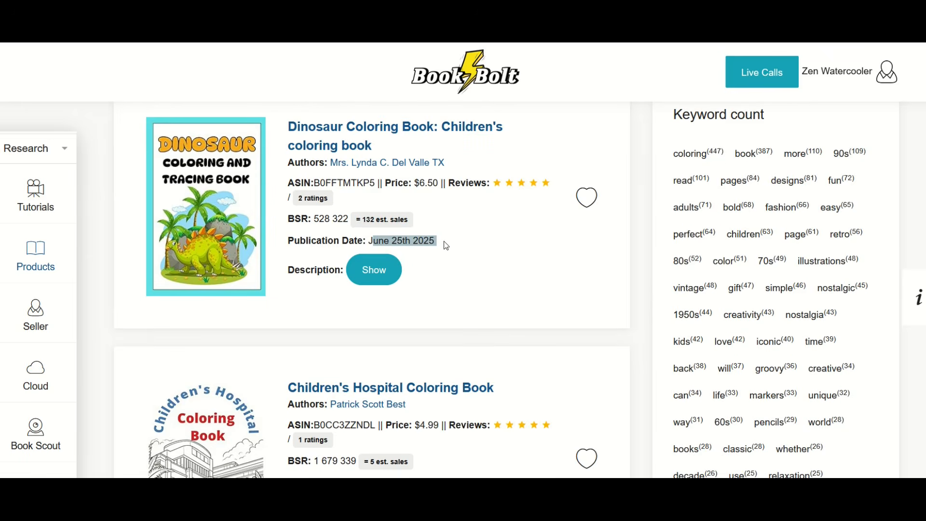
Step: Go through the remaining coloring book results and open the Amazon listing of the 90's Mom coloring book
{"action": "scroll", "coordinate": [444, 244], "scroll_direction": "down", "scroll_amount": 5}
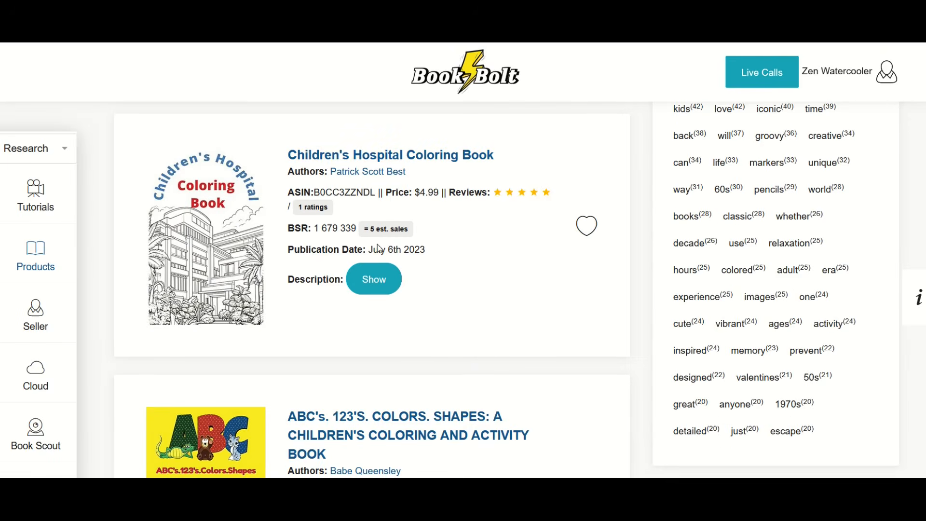
{"action": "scroll", "coordinate": [379, 261], "scroll_direction": "down", "scroll_amount": 3}
{"action": "scroll", "coordinate": [379, 347], "scroll_direction": "down", "scroll_amount": 4}
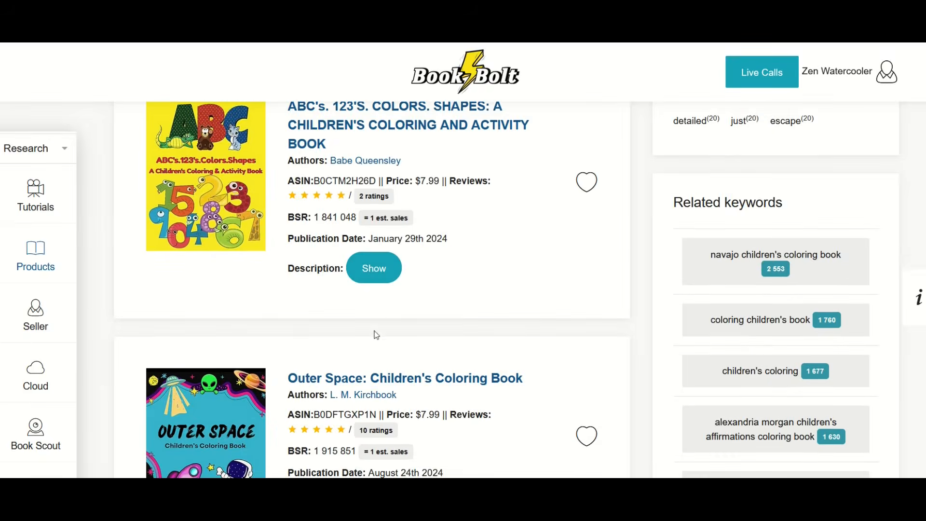
{"action": "scroll", "coordinate": [379, 323], "scroll_direction": "down", "scroll_amount": 8}
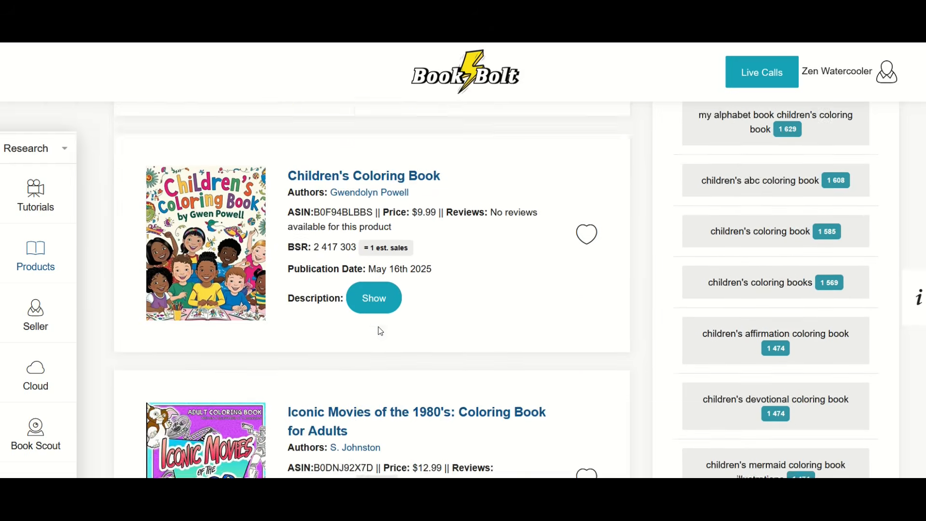
{"action": "scroll", "coordinate": [380, 331], "scroll_direction": "down", "scroll_amount": 3}
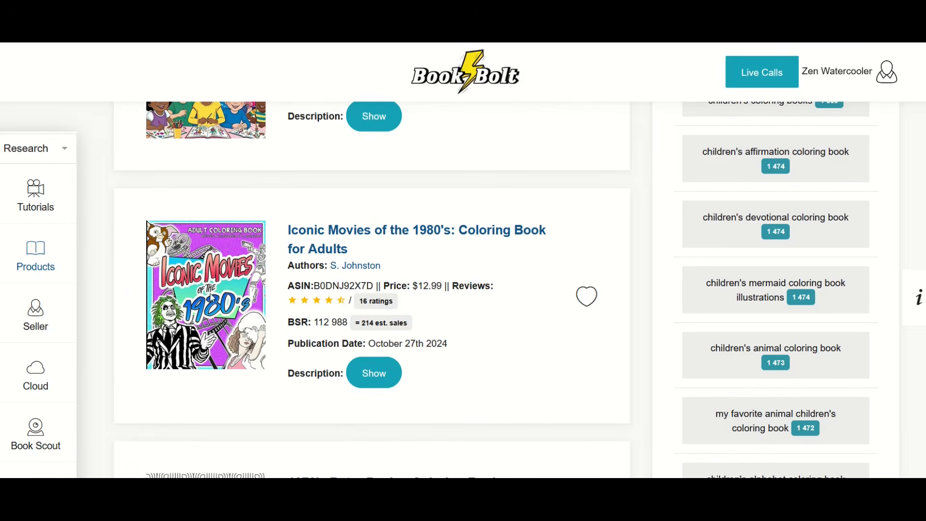
{"action": "scroll", "coordinate": [212, 298], "scroll_direction": "down", "scroll_amount": 5}
{"action": "scroll", "coordinate": [212, 298], "scroll_direction": "down", "scroll_amount": 1}
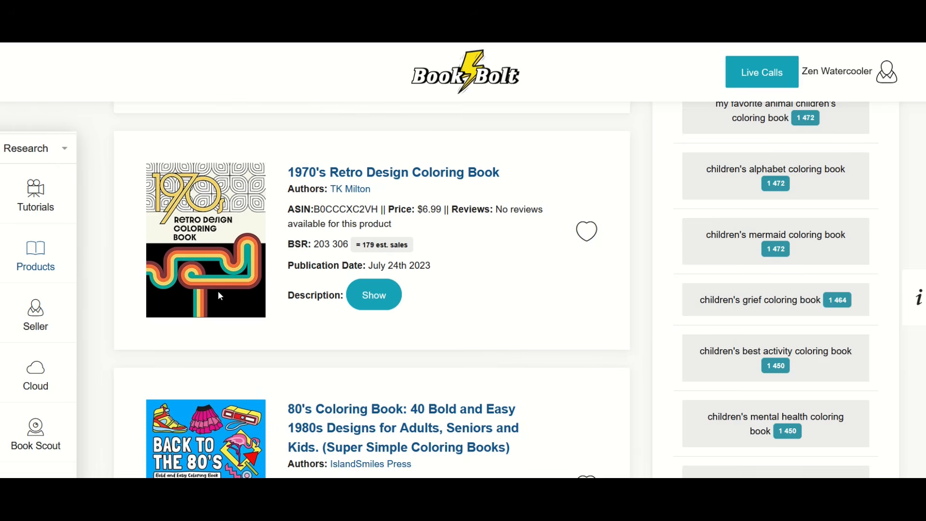
{"action": "scroll", "coordinate": [227, 296], "scroll_direction": "down", "scroll_amount": 3}
{"action": "scroll", "coordinate": [228, 297], "scroll_direction": "down", "scroll_amount": 4}
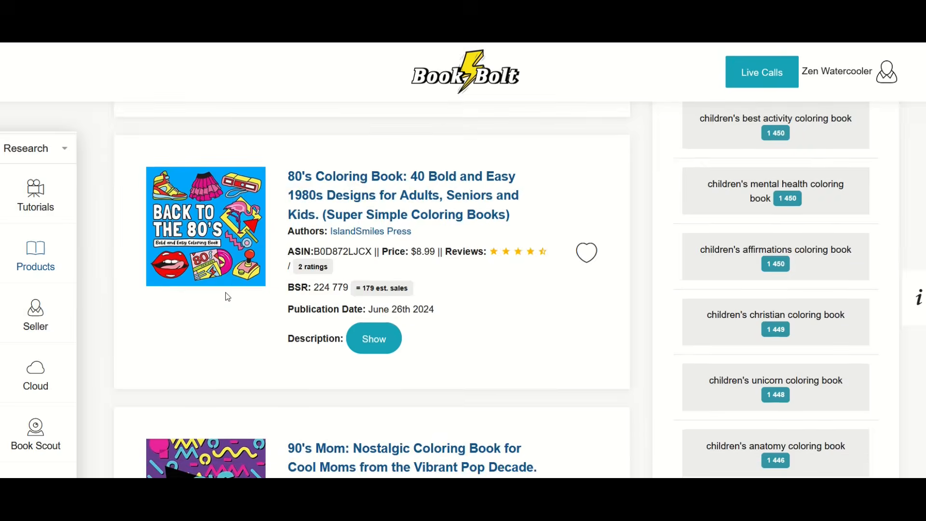
{"action": "scroll", "coordinate": [228, 297], "scroll_direction": "down", "scroll_amount": 1}
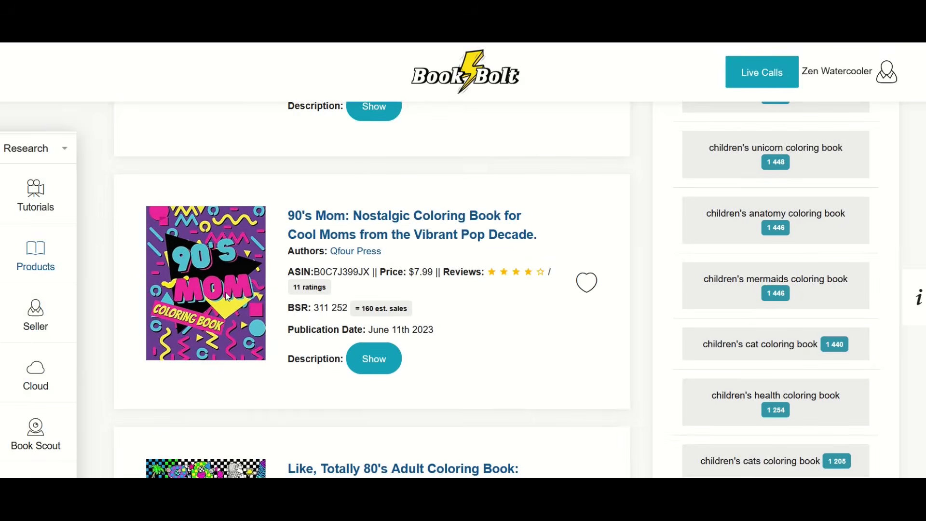
{"action": "left_click", "coordinate": [457, 237]}
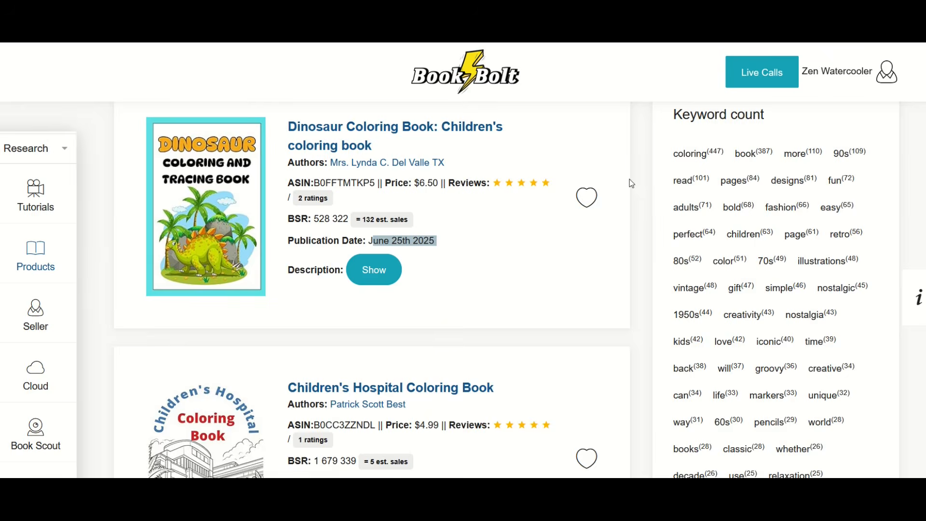
Step: Return to the Book Bolt product results and examine the Keyword count and Related keywords lists
{"action": "scroll", "coordinate": [632, 184], "scroll_direction": "up", "scroll_amount": 2}
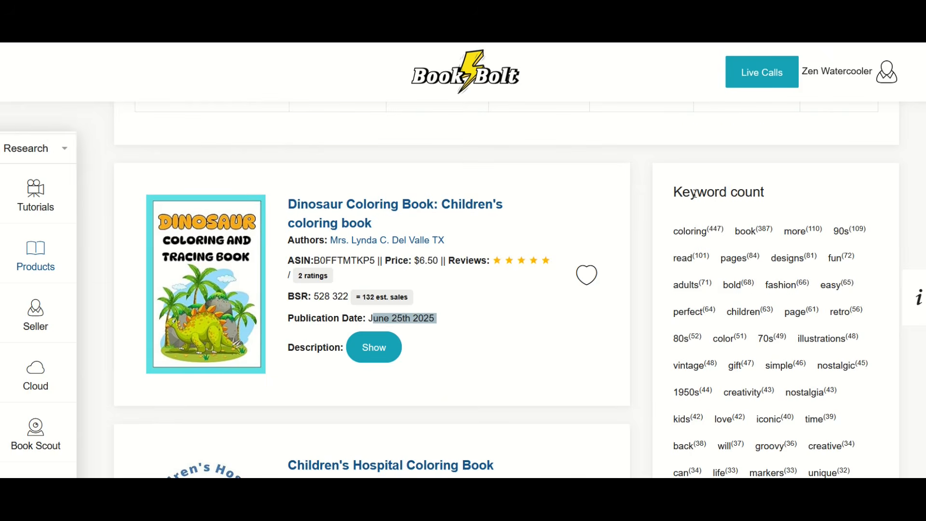
{"action": "left_click_drag", "start_coordinate": [697, 193], "coordinate": [753, 193]}
{"action": "scroll", "coordinate": [727, 224], "scroll_direction": "down", "scroll_amount": 2}
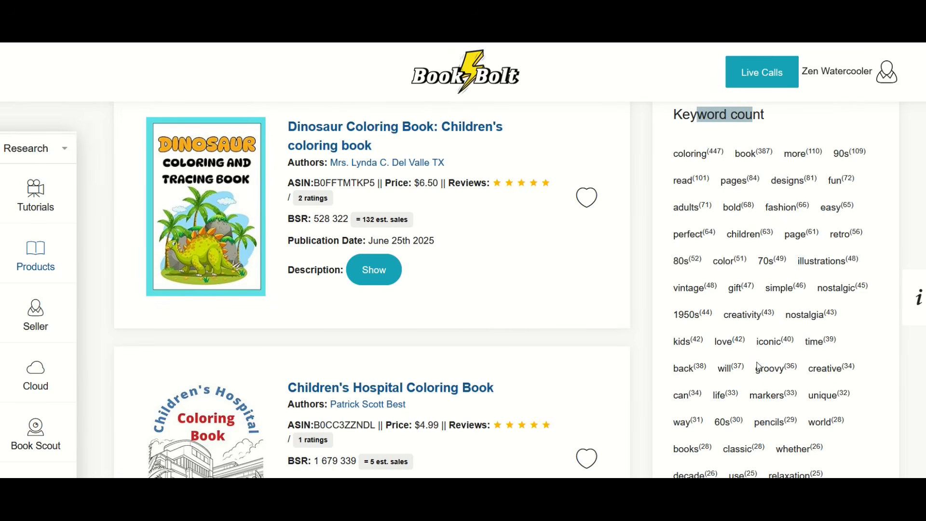
{"action": "scroll", "coordinate": [759, 367], "scroll_direction": "down", "scroll_amount": 2}
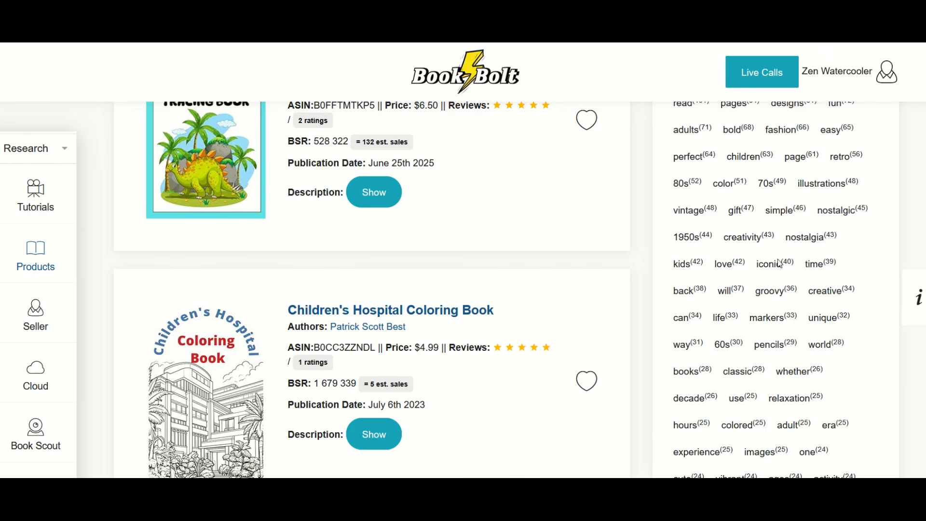
{"action": "scroll", "coordinate": [758, 304], "scroll_direction": "down", "scroll_amount": 7}
{"action": "scroll", "coordinate": [759, 306], "scroll_direction": "down", "scroll_amount": 5}
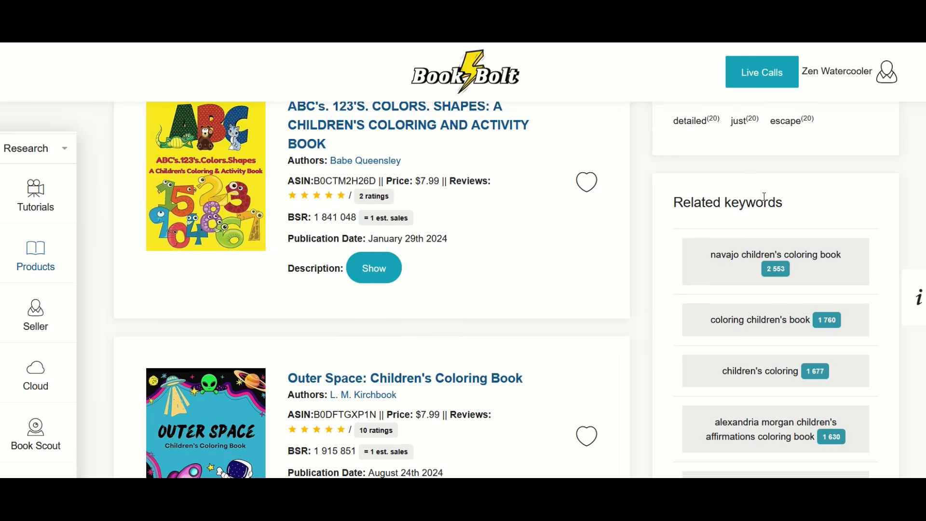
Step: Examine the Related keywords list for children's coloring book alongside the product results
{"action": "scroll", "coordinate": [760, 214], "scroll_direction": "down", "scroll_amount": 2}
{"action": "scroll", "coordinate": [760, 216], "scroll_direction": "down", "scroll_amount": 4}
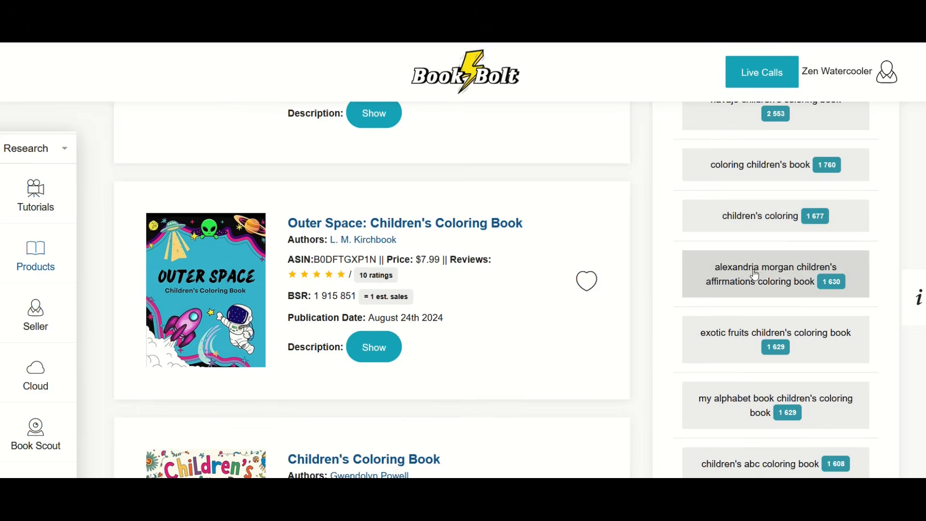
{"action": "scroll", "coordinate": [762, 290], "scroll_direction": "down", "scroll_amount": 2}
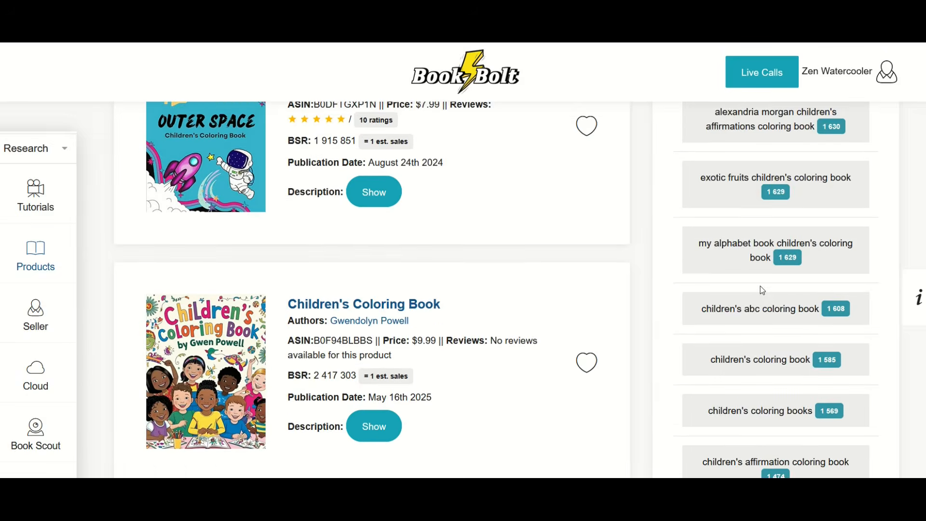
{"action": "scroll", "coordinate": [763, 290], "scroll_direction": "down", "scroll_amount": 6}
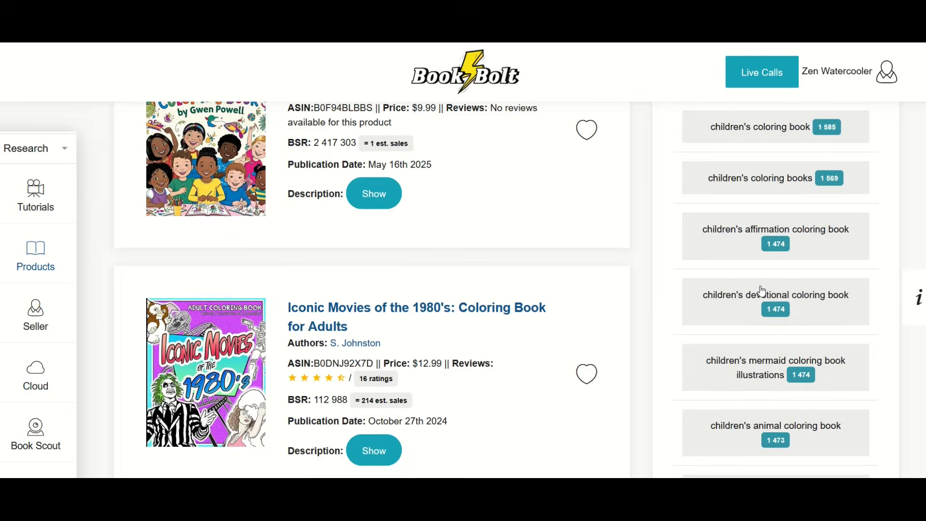
{"action": "scroll", "coordinate": [762, 291], "scroll_direction": "down", "scroll_amount": 2}
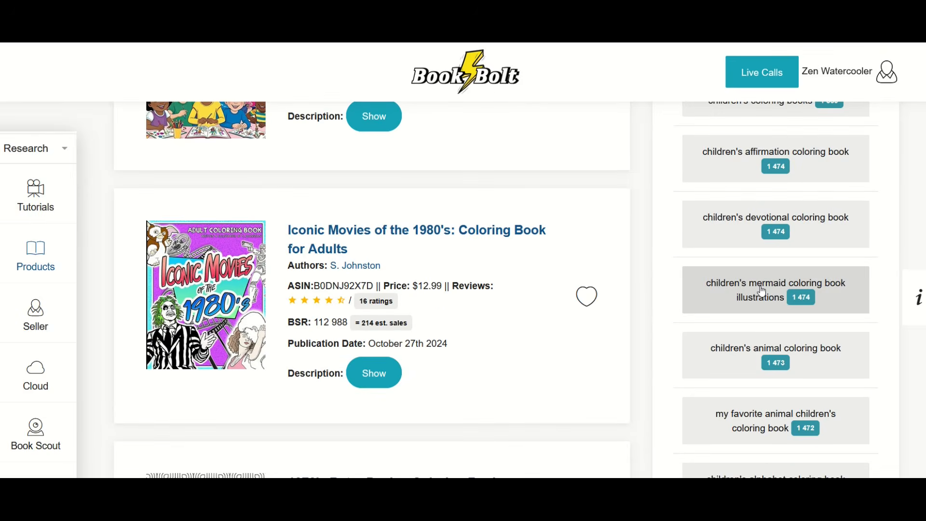
{"action": "scroll", "coordinate": [762, 292], "scroll_direction": "down", "scroll_amount": 6}
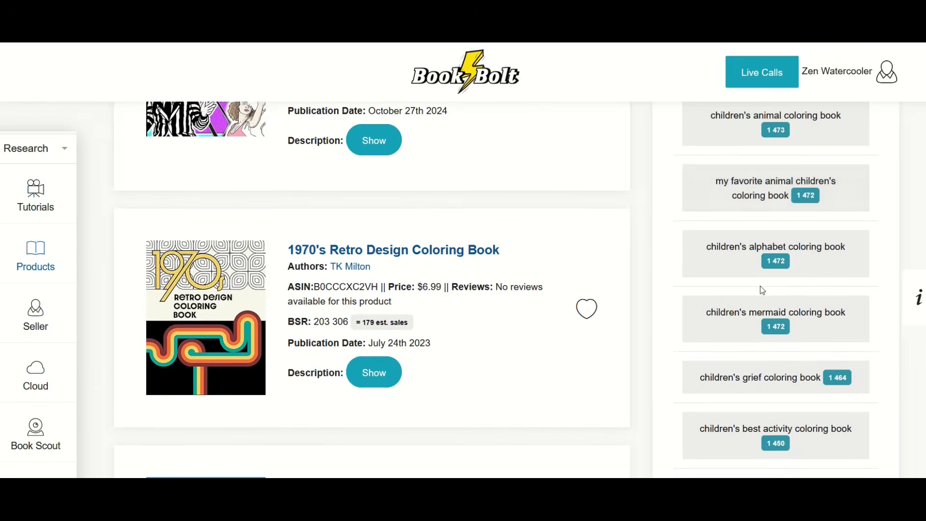
{"action": "scroll", "coordinate": [762, 290], "scroll_direction": "down", "scroll_amount": 16}
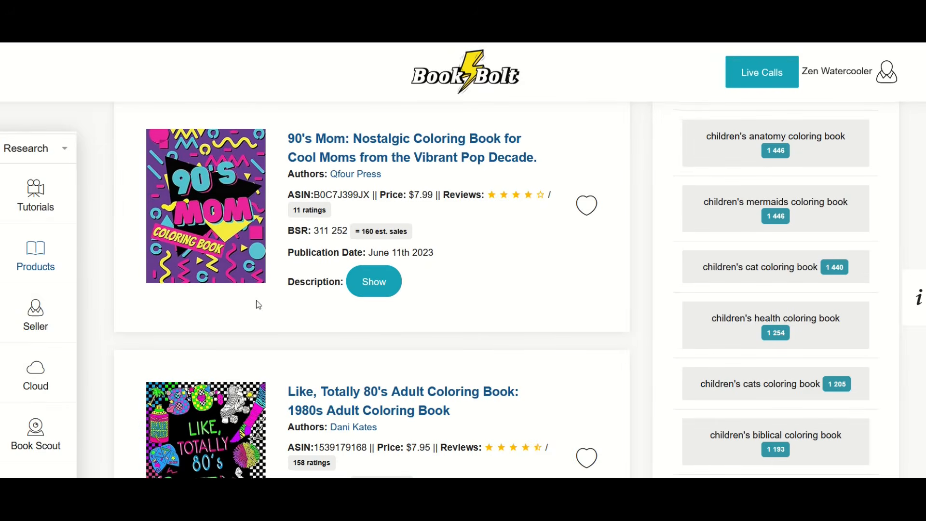
{"action": "scroll", "coordinate": [231, 290], "scroll_direction": "up", "scroll_amount": 6}
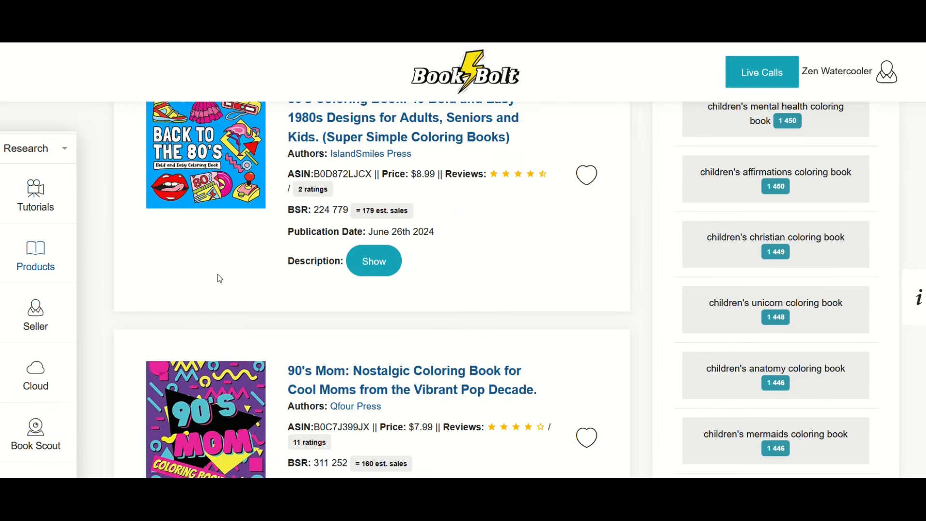
Step: Switch from the Research tools to the Create tools, open BookBolt Studio and dismiss the layers hint
{"action": "left_click", "coordinate": [31, 150]}
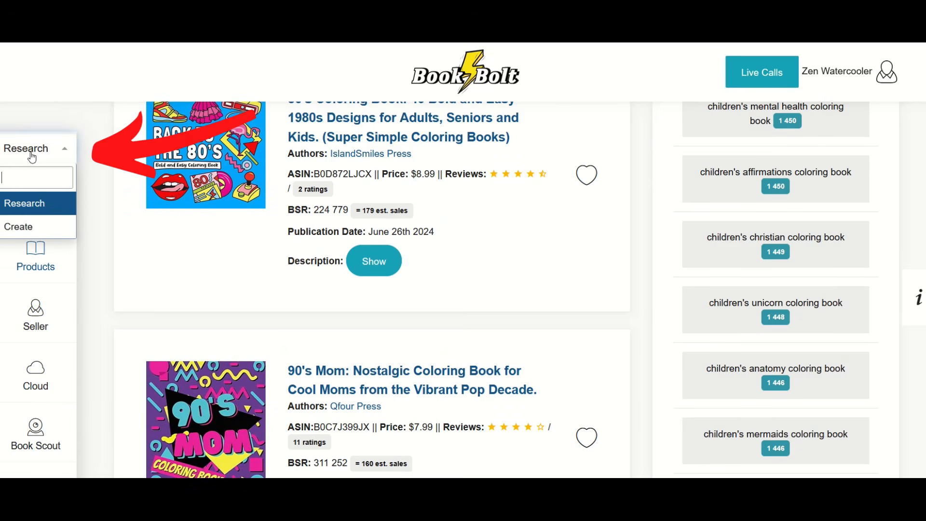
{"action": "left_click", "coordinate": [29, 226]}
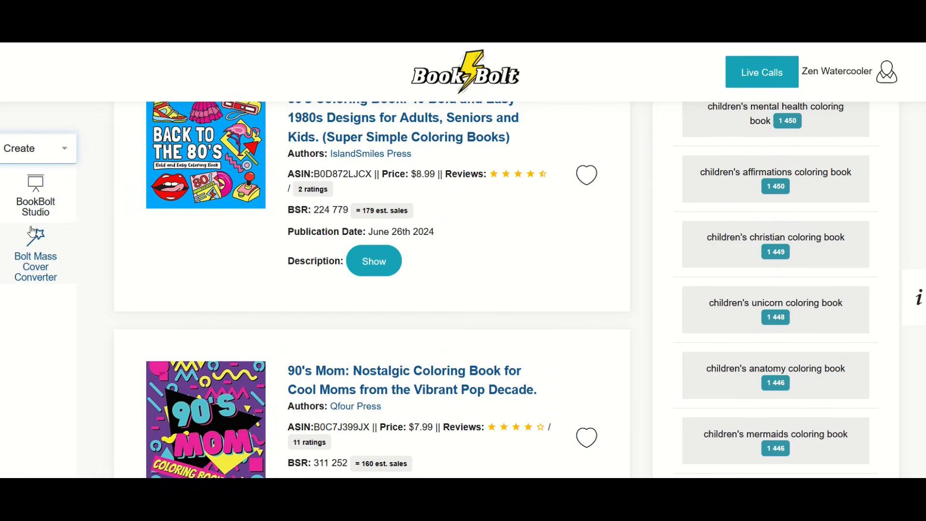
{"action": "left_click", "coordinate": [53, 208]}
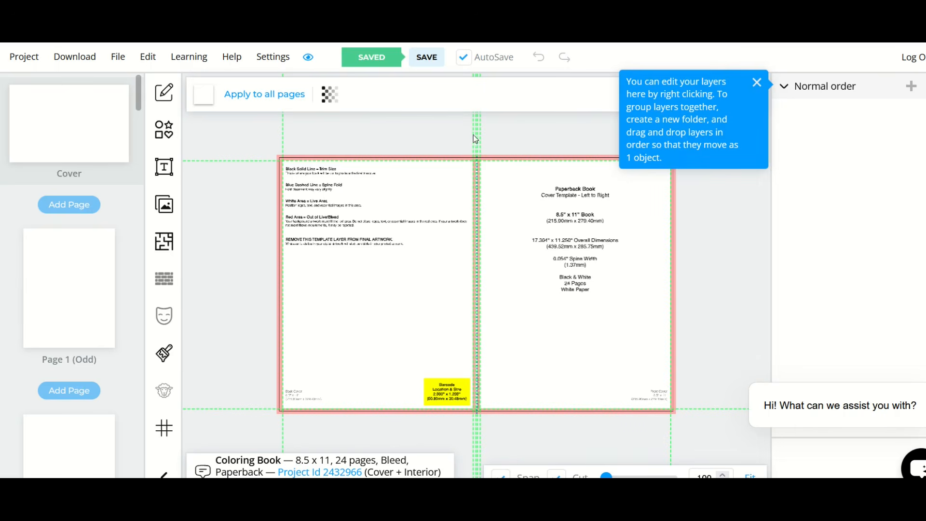
{"action": "left_click", "coordinate": [756, 83]}
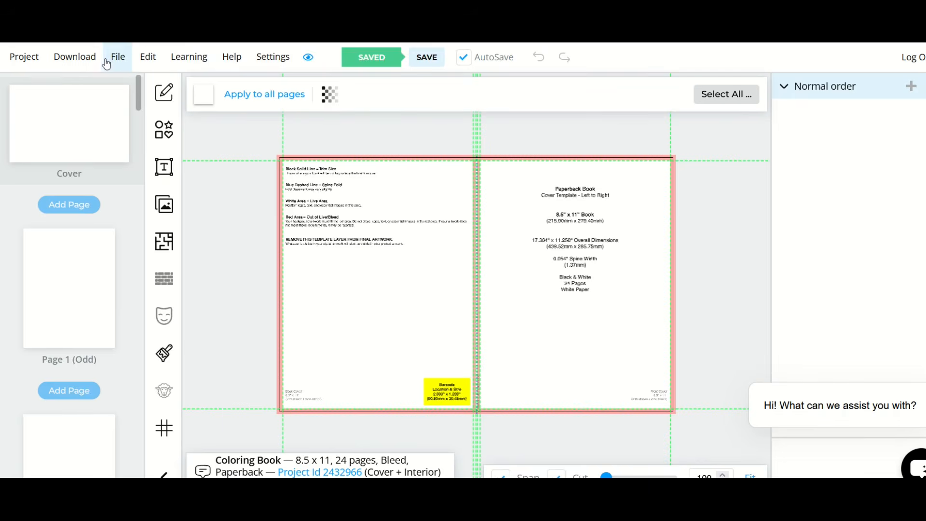
Step: Start a new project and choose Paperback: Cover and Interior as its project type
{"action": "left_click", "coordinate": [23, 61]}
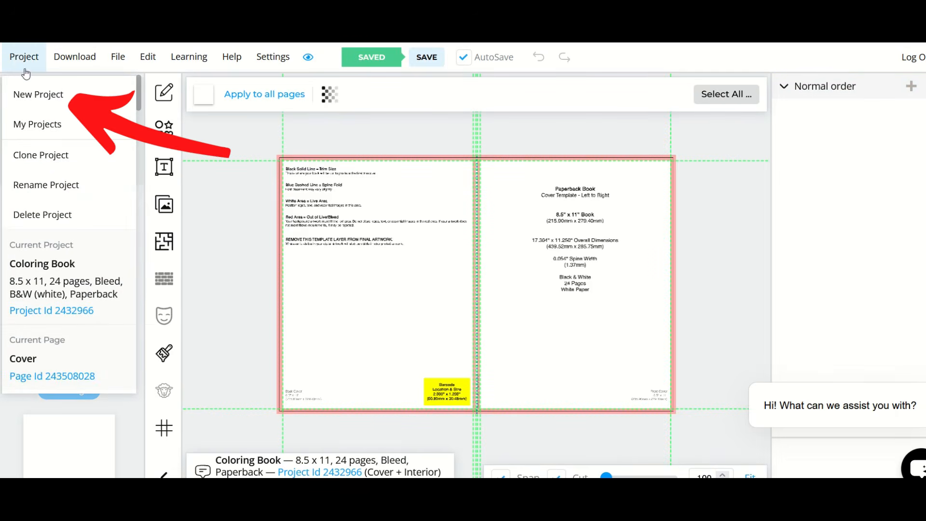
{"action": "left_click", "coordinate": [30, 89]}
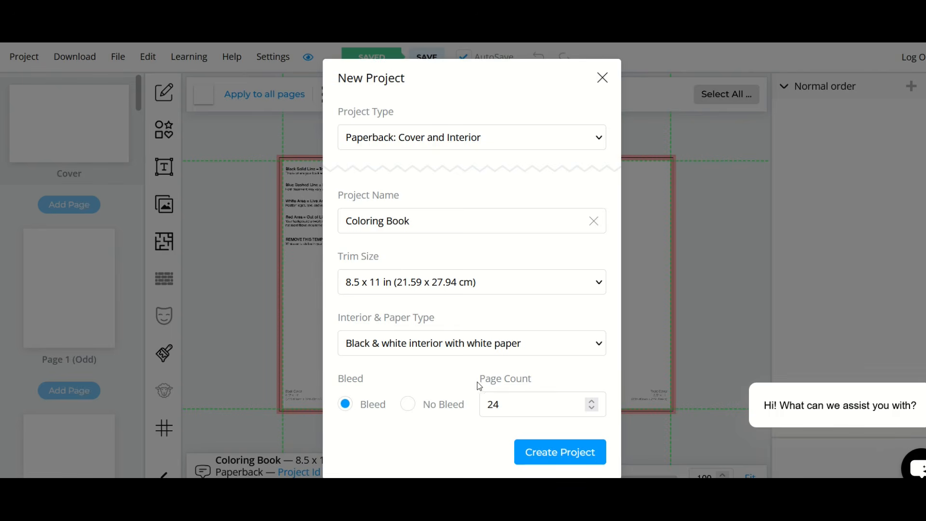
{"action": "left_click", "coordinate": [362, 142]}
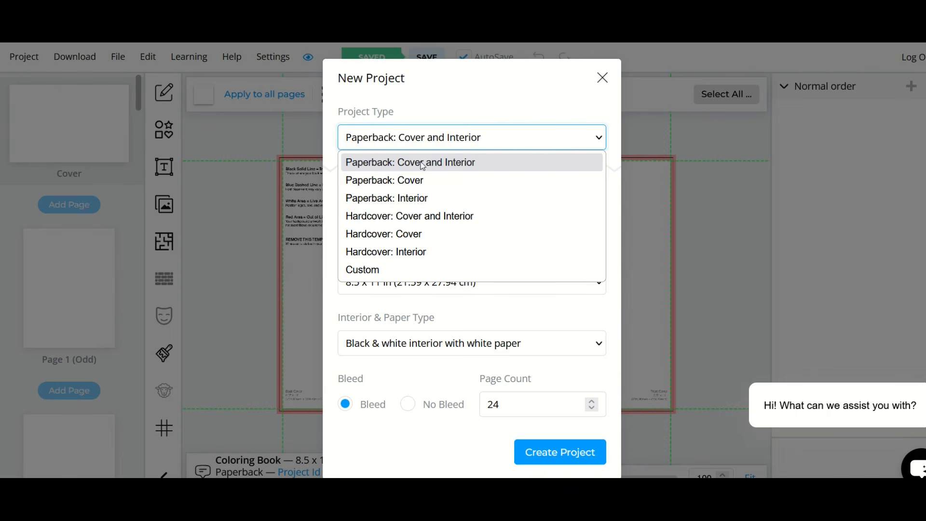
{"action": "left_click", "coordinate": [452, 166]}
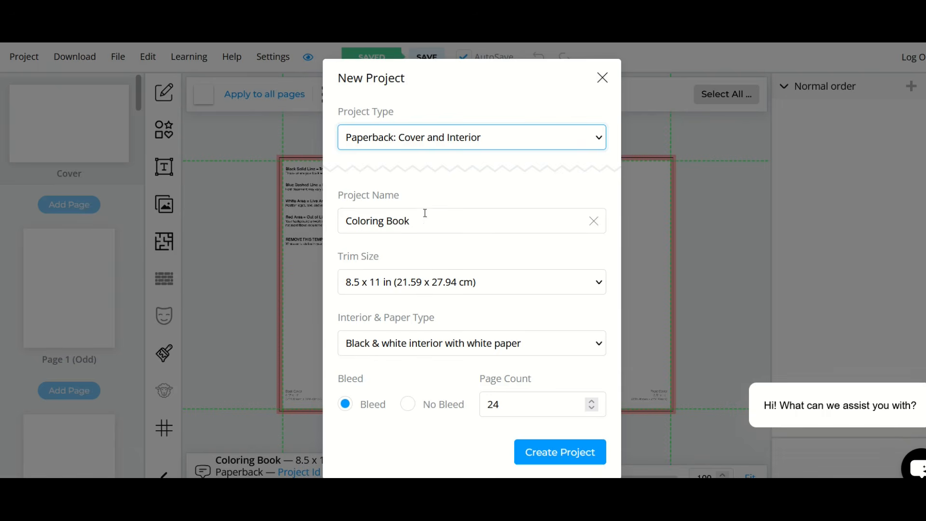
Step: Create the project with an 8.27 x 11.69 in trim size and a black & white interior with white paper
{"action": "left_click", "coordinate": [390, 288]}
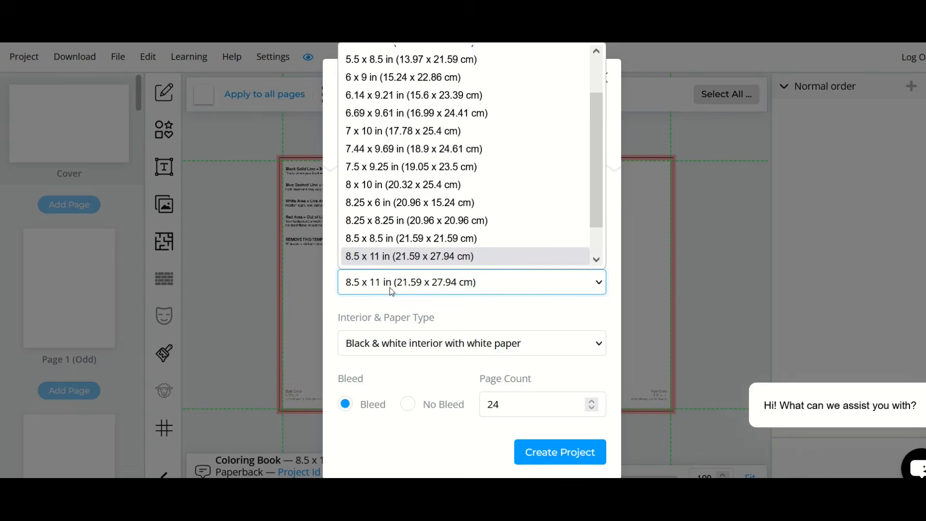
{"action": "scroll", "coordinate": [393, 185], "scroll_direction": "down", "scroll_amount": 2}
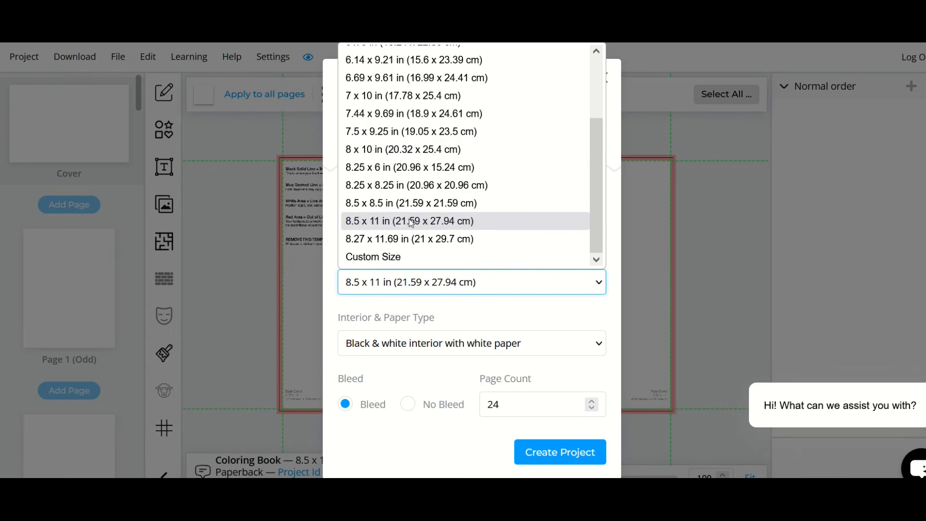
{"action": "left_click", "coordinate": [407, 238]}
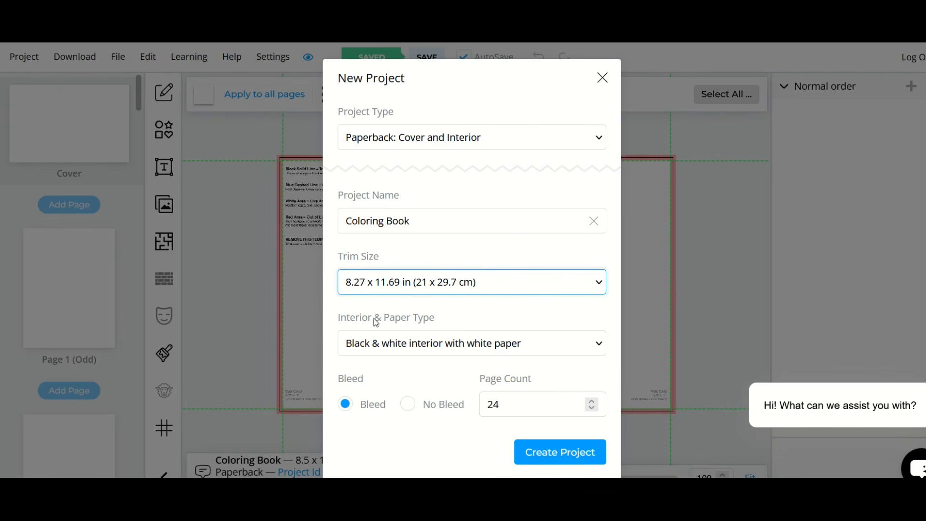
{"action": "left_click", "coordinate": [400, 341]}
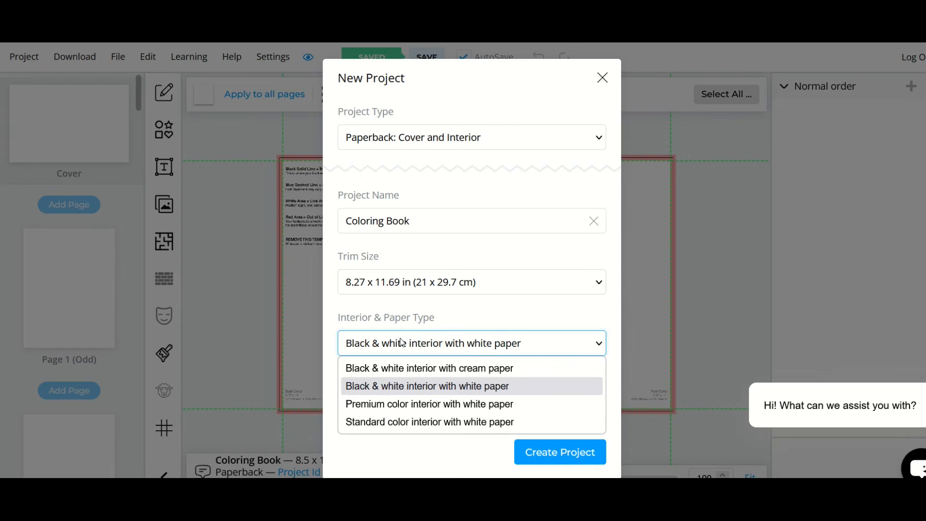
{"action": "left_click", "coordinate": [377, 386]}
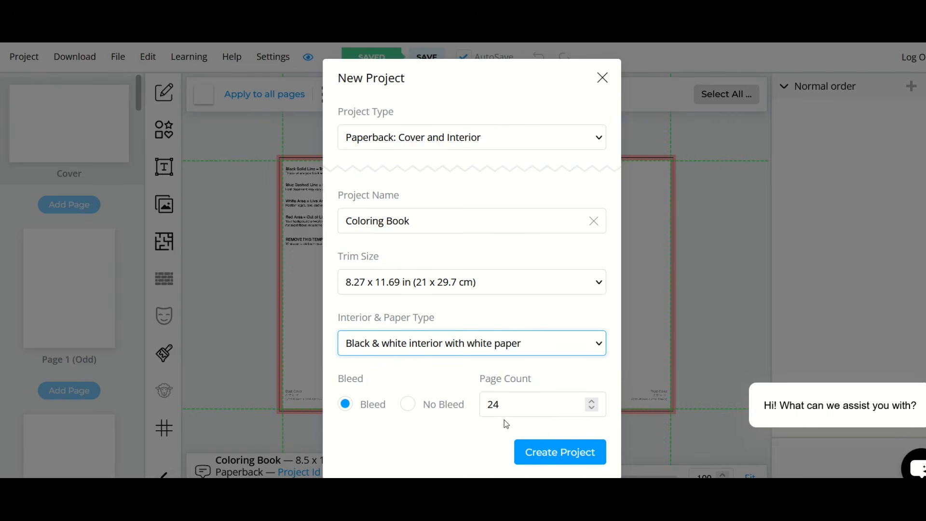
{"action": "left_click", "coordinate": [534, 453]}
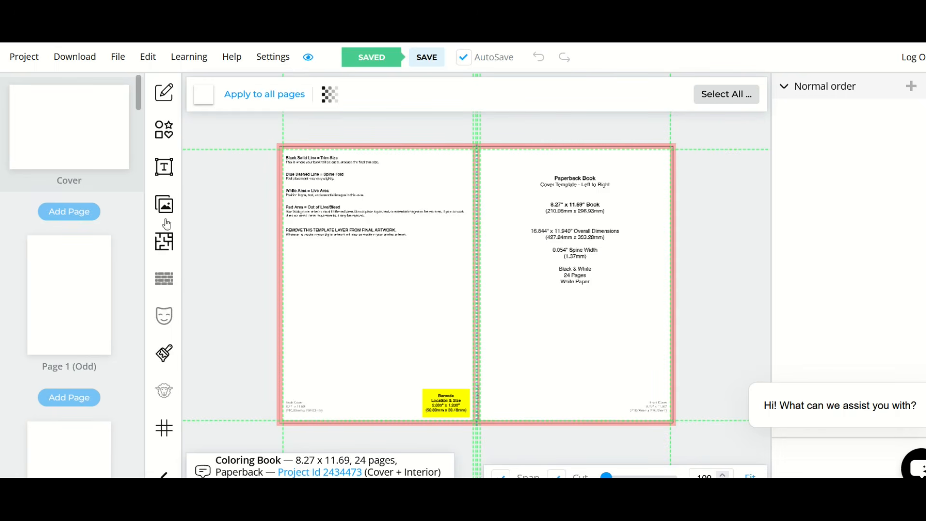
Step: Look through the new project's interior pages from Page 1 to Page 24 and return to Page 1
{"action": "scroll", "coordinate": [122, 195], "scroll_direction": "down", "scroll_amount": 3}
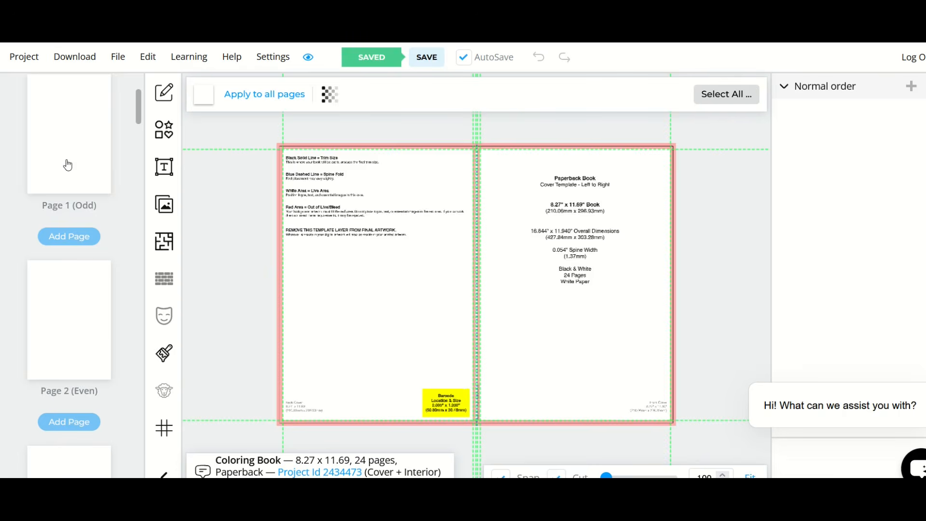
{"action": "left_click", "coordinate": [67, 165]}
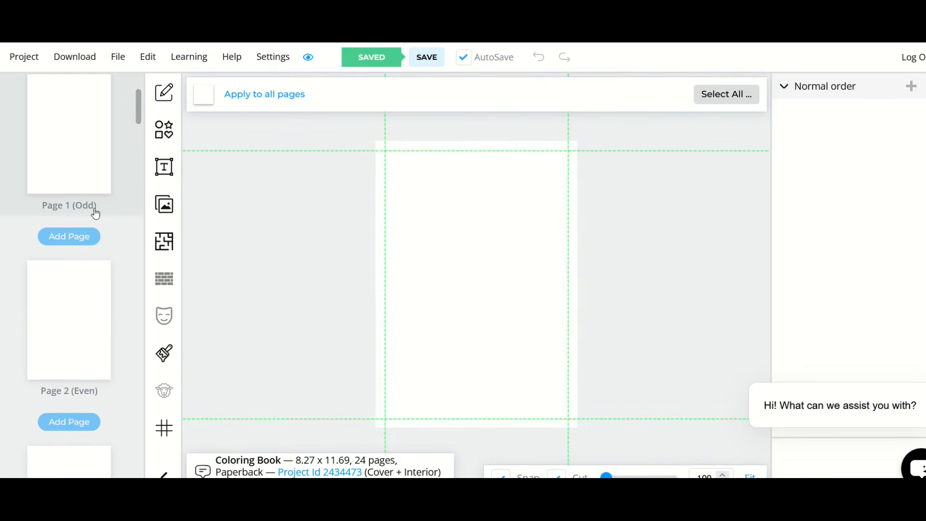
{"action": "scroll", "coordinate": [95, 214], "scroll_direction": "down", "scroll_amount": 2}
{"action": "left_click", "coordinate": [66, 248]}
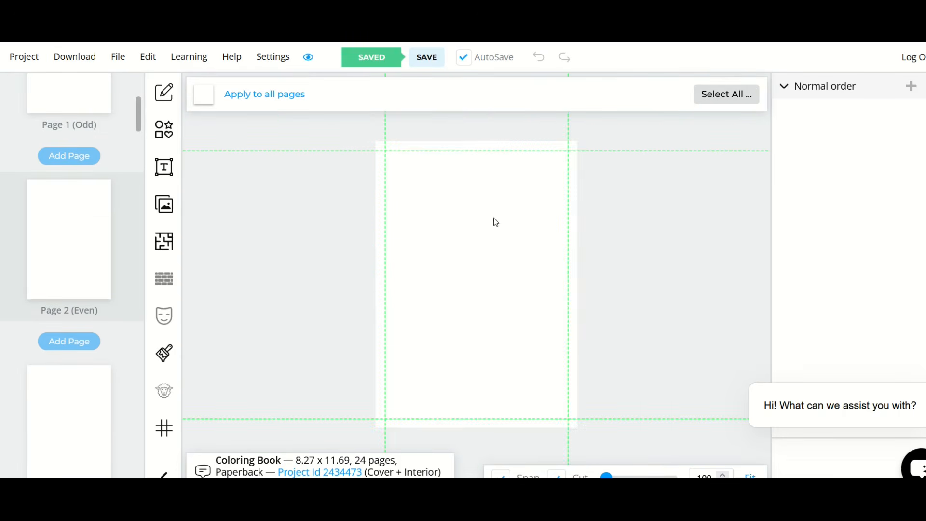
{"action": "scroll", "coordinate": [102, 220], "scroll_direction": "down", "scroll_amount": 20}
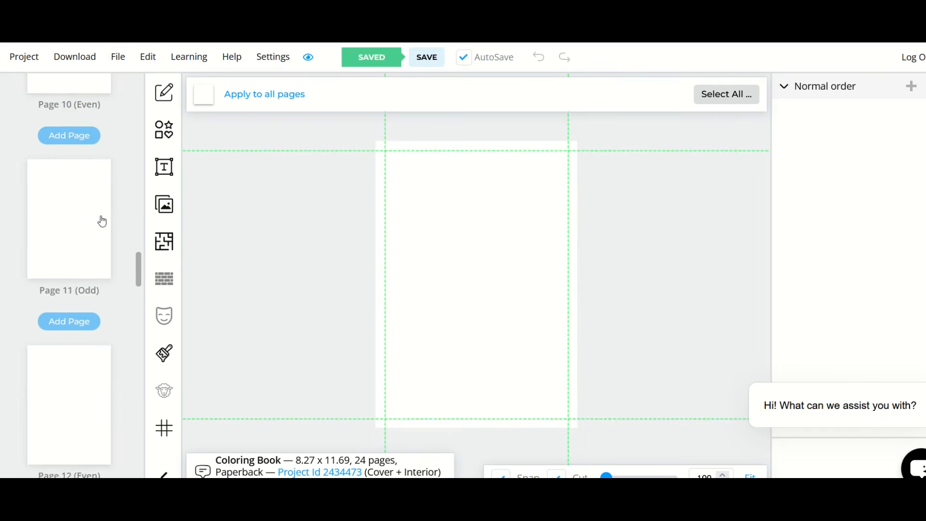
{"action": "scroll", "coordinate": [102, 221], "scroll_direction": "down", "scroll_amount": 20}
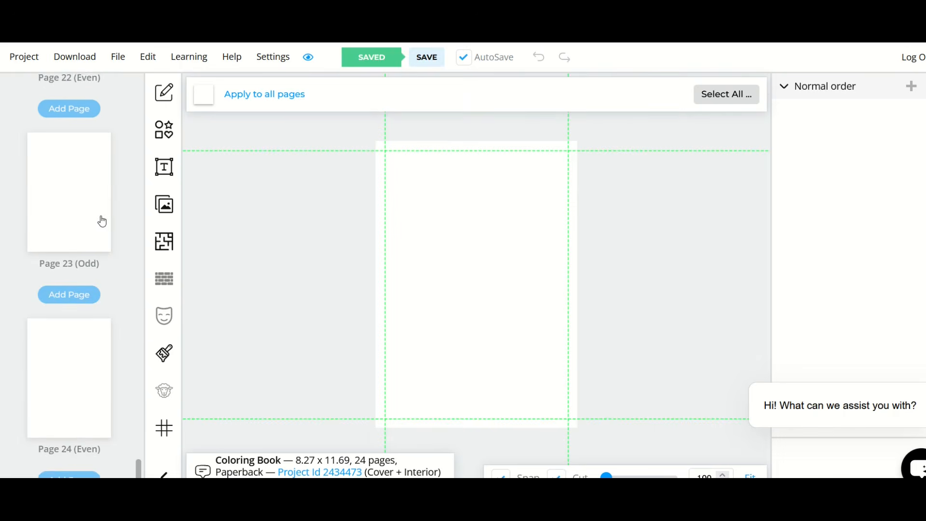
{"action": "scroll", "coordinate": [79, 338], "scroll_direction": "up", "scroll_amount": 20}
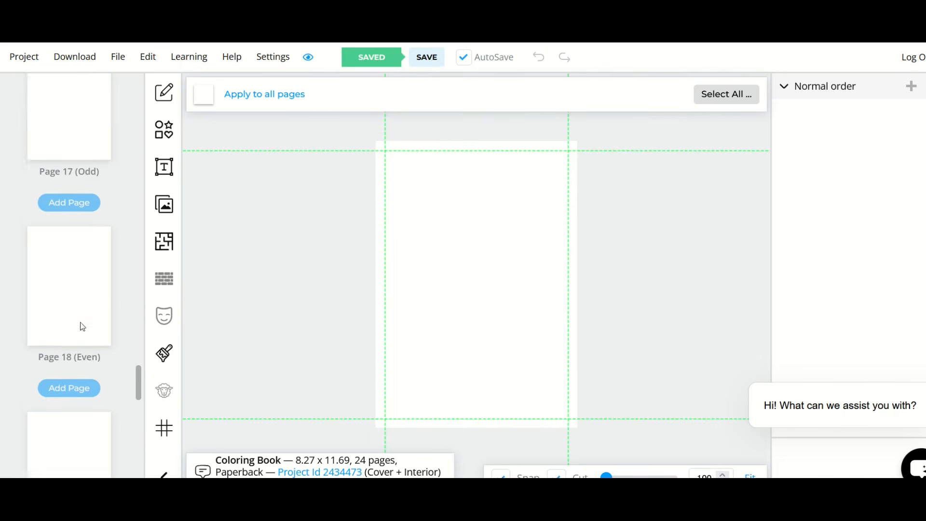
{"action": "scroll", "coordinate": [84, 326], "scroll_direction": "down", "scroll_amount": 20}
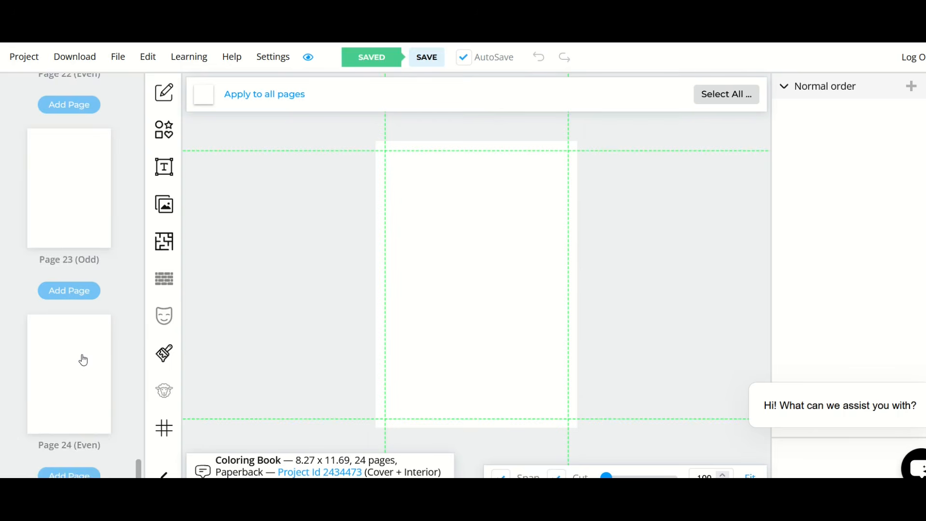
{"action": "scroll", "coordinate": [83, 361], "scroll_direction": "up", "scroll_amount": 8}
{"action": "scroll", "coordinate": [83, 361], "scroll_direction": "up", "scroll_amount": 20}
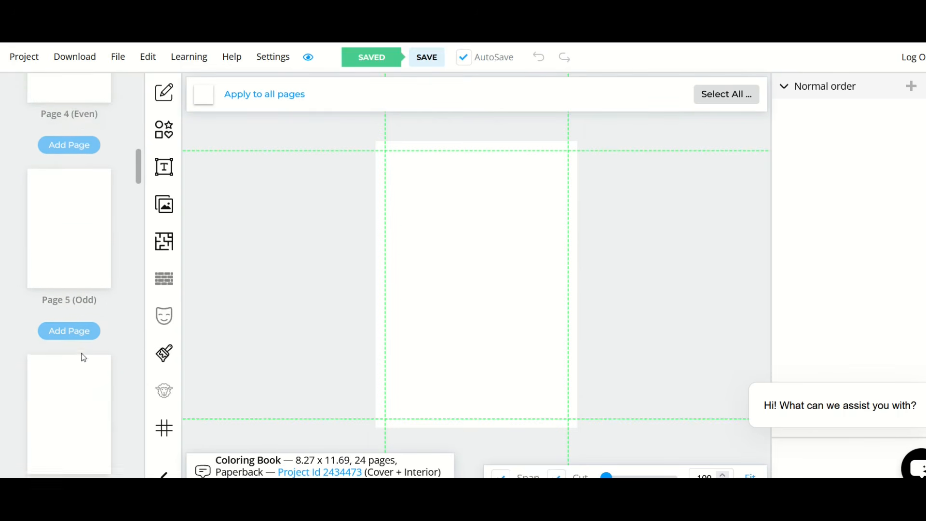
{"action": "scroll", "coordinate": [65, 229], "scroll_direction": "down", "scroll_amount": 2}
{"action": "left_click", "coordinate": [59, 205]}
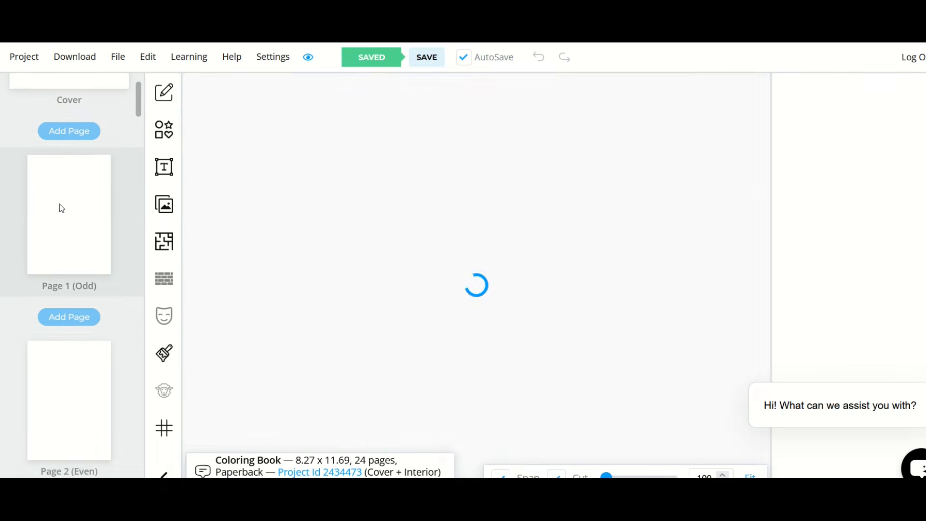
{"action": "scroll", "coordinate": [565, 367], "scroll_direction": "down", "scroll_amount": 1}
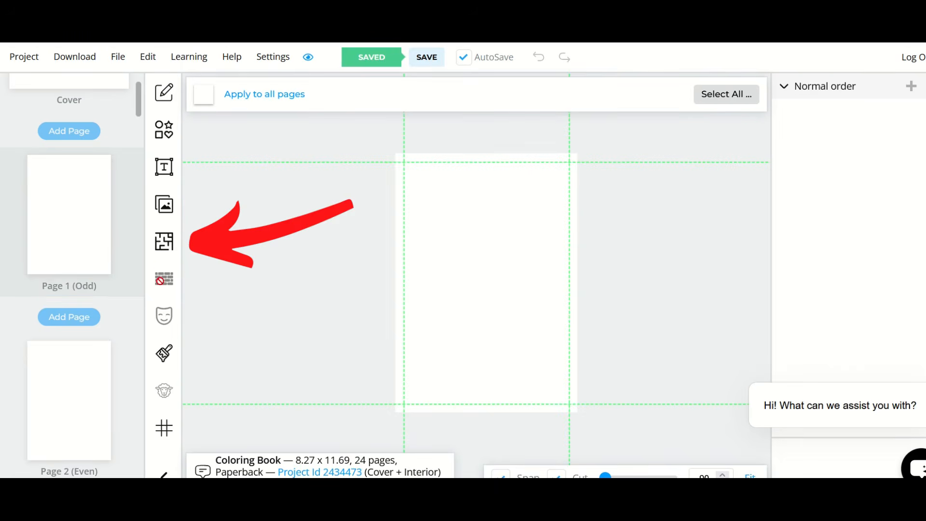
Step: Try adding a heading text element to Page 1
{"action": "left_click", "coordinate": [164, 168]}
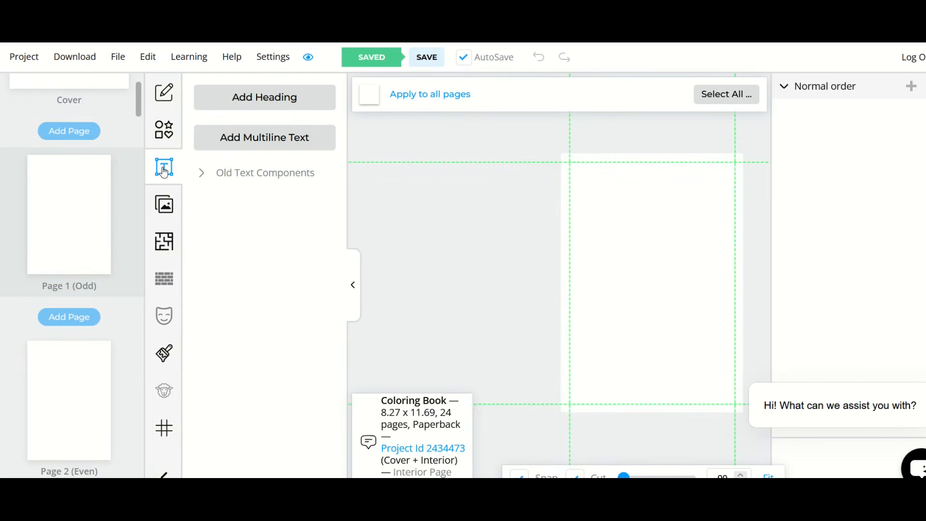
{"action": "left_click", "coordinate": [257, 101]}
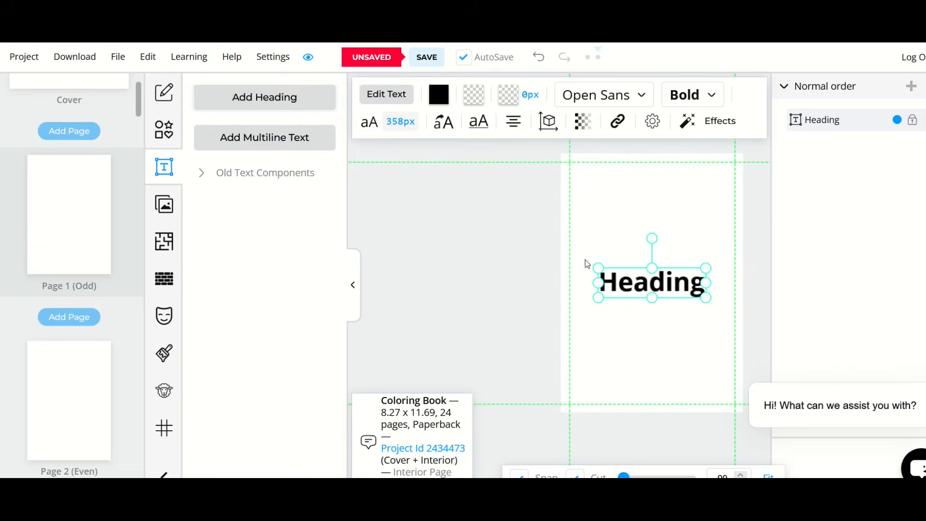
{"action": "left_click", "coordinate": [616, 282]}
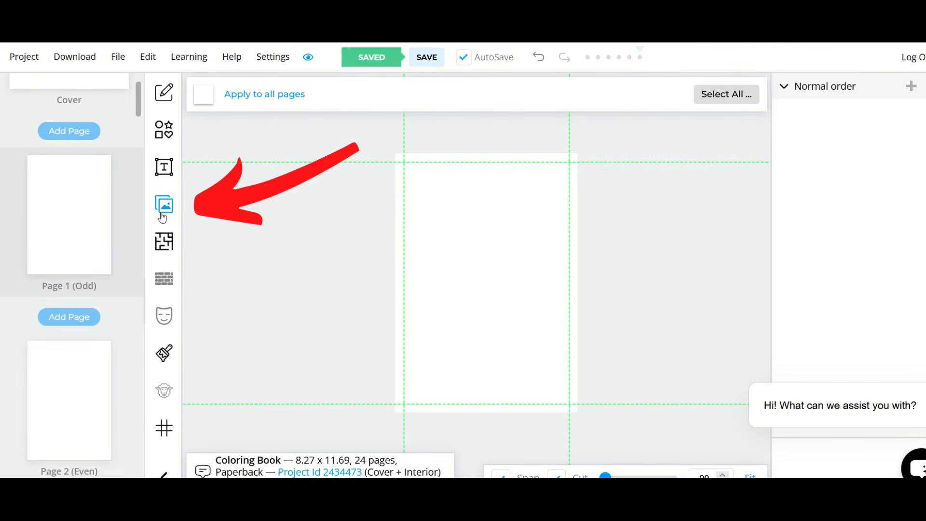
Step: Browse the Interior Templates Library from the notebook layouts through the puzzles, mazes, trackers and planners, then close it
{"action": "left_click", "coordinate": [169, 242]}
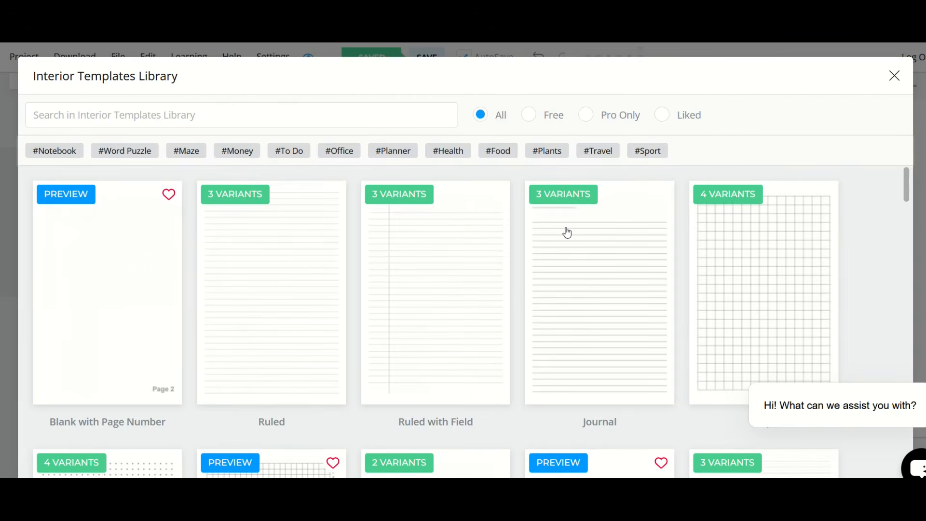
{"action": "scroll", "coordinate": [567, 232], "scroll_direction": "down", "scroll_amount": 8}
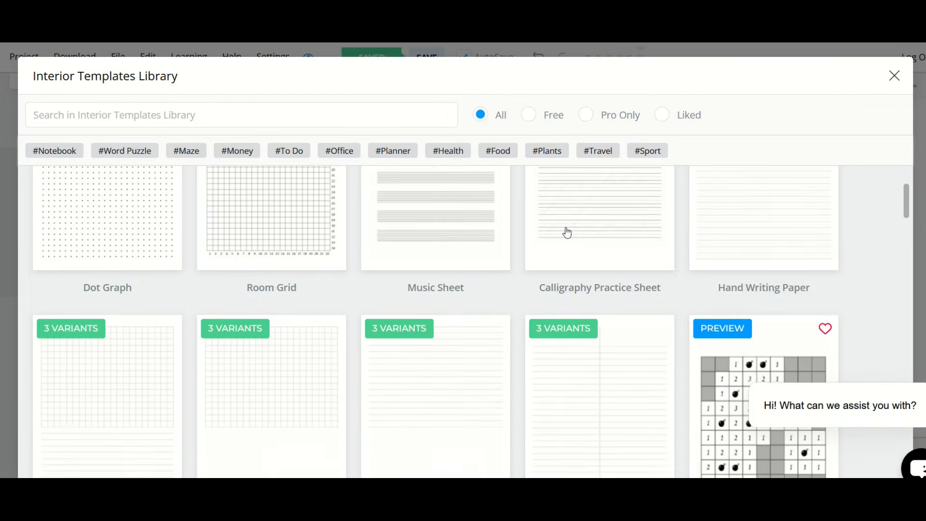
{"action": "scroll", "coordinate": [566, 233], "scroll_direction": "down", "scroll_amount": 20}
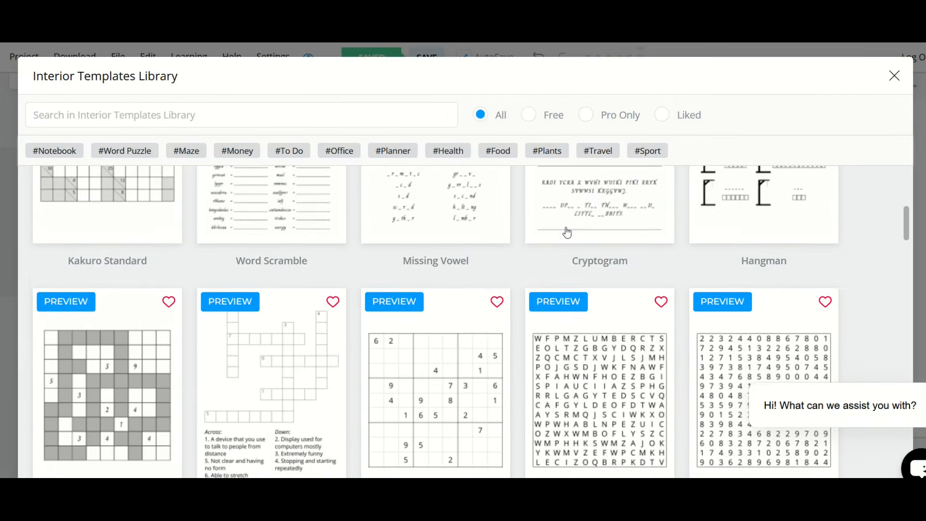
{"action": "scroll", "coordinate": [566, 232], "scroll_direction": "down", "scroll_amount": 20}
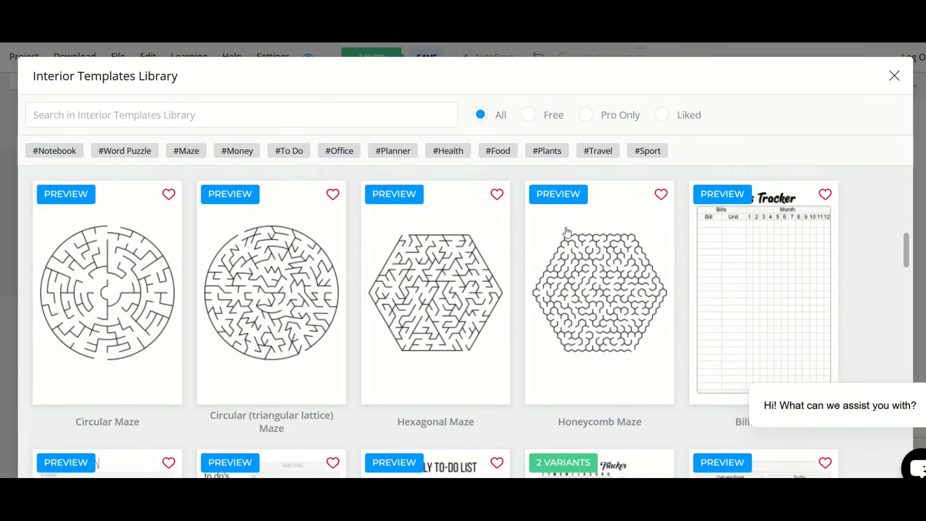
{"action": "scroll", "coordinate": [567, 233], "scroll_direction": "down", "scroll_amount": 20}
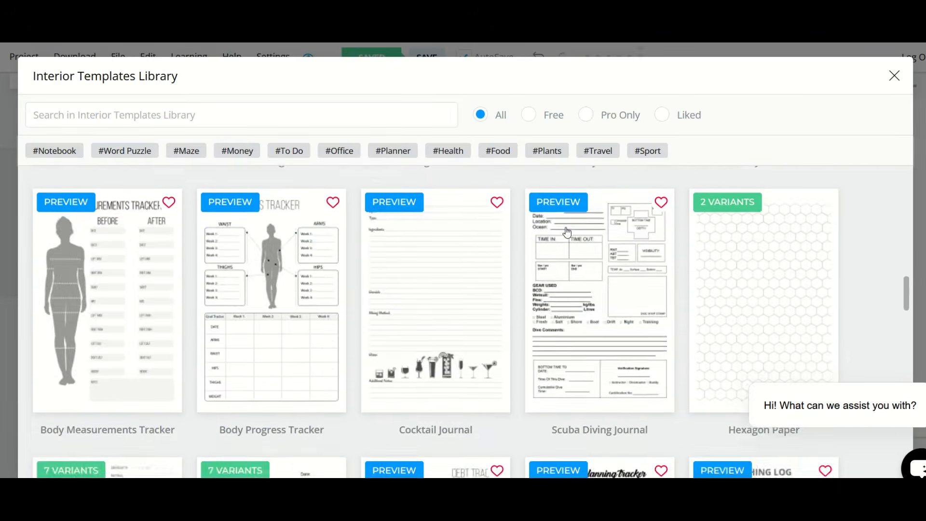
{"action": "scroll", "coordinate": [566, 233], "scroll_direction": "down", "scroll_amount": 20}
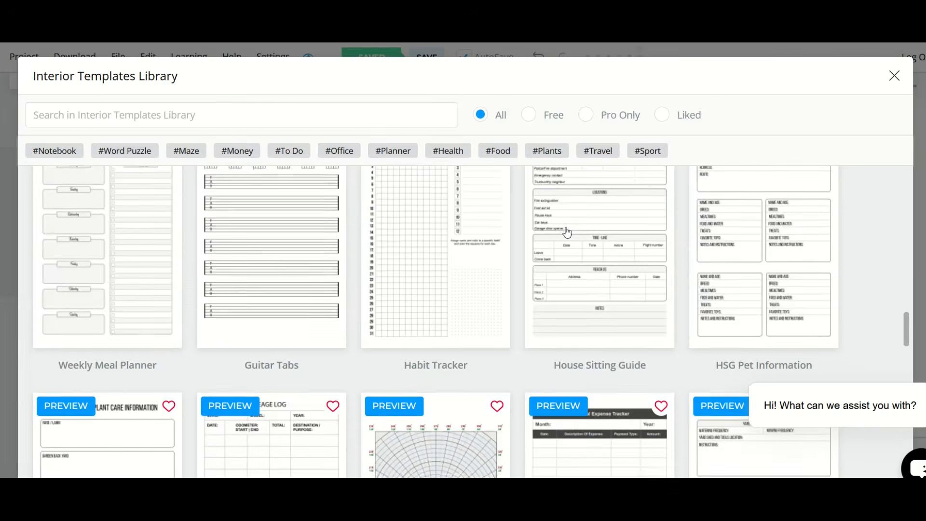
{"action": "scroll", "coordinate": [567, 233], "scroll_direction": "down", "scroll_amount": 20}
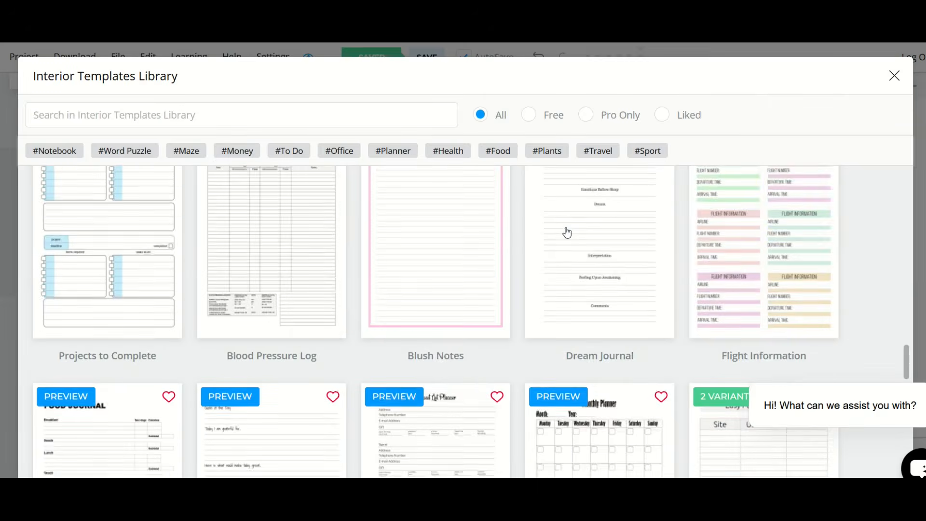
{"action": "scroll", "coordinate": [567, 232], "scroll_direction": "down", "scroll_amount": 20}
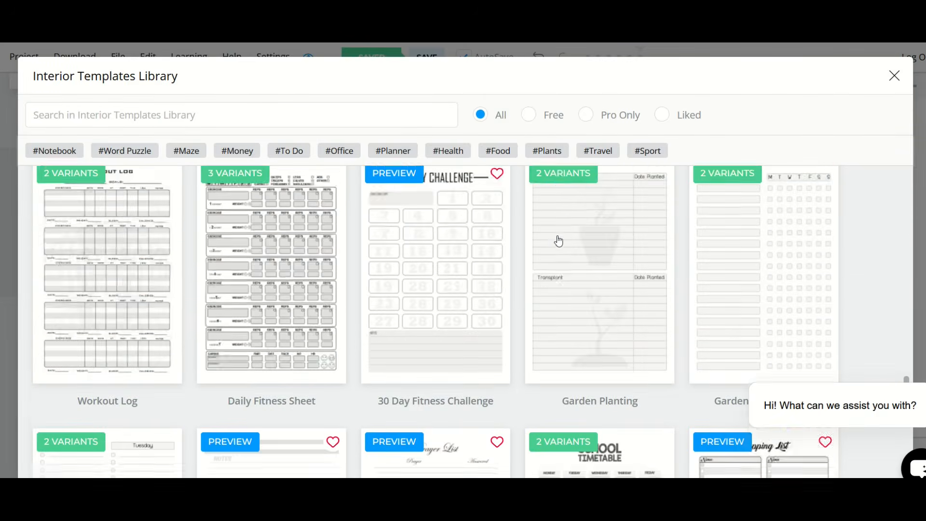
{"action": "scroll", "coordinate": [558, 241], "scroll_direction": "down", "scroll_amount": 15}
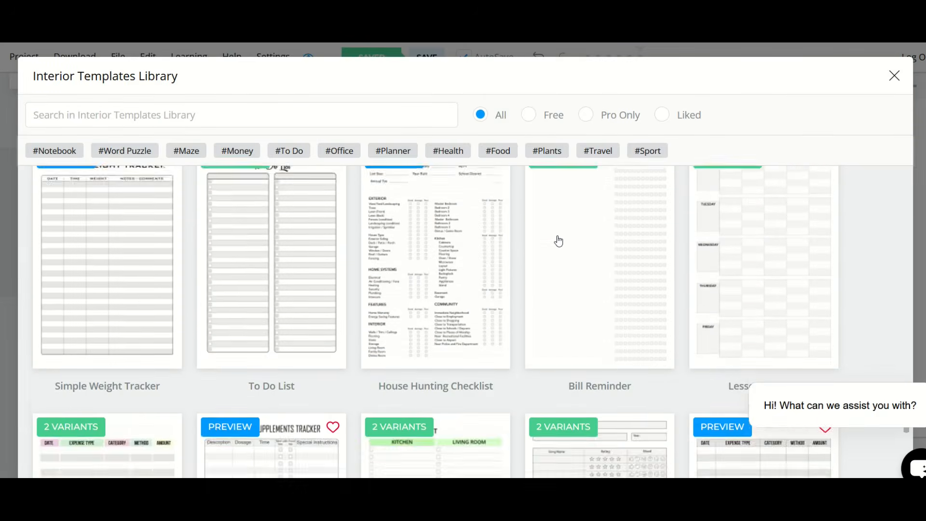
{"action": "scroll", "coordinate": [558, 241], "scroll_direction": "down", "scroll_amount": 10}
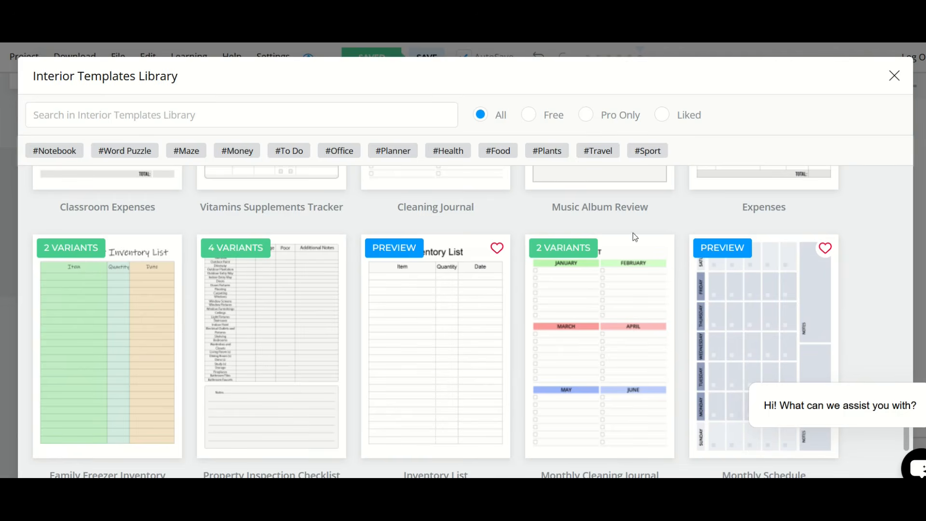
{"action": "left_click", "coordinate": [890, 80]}
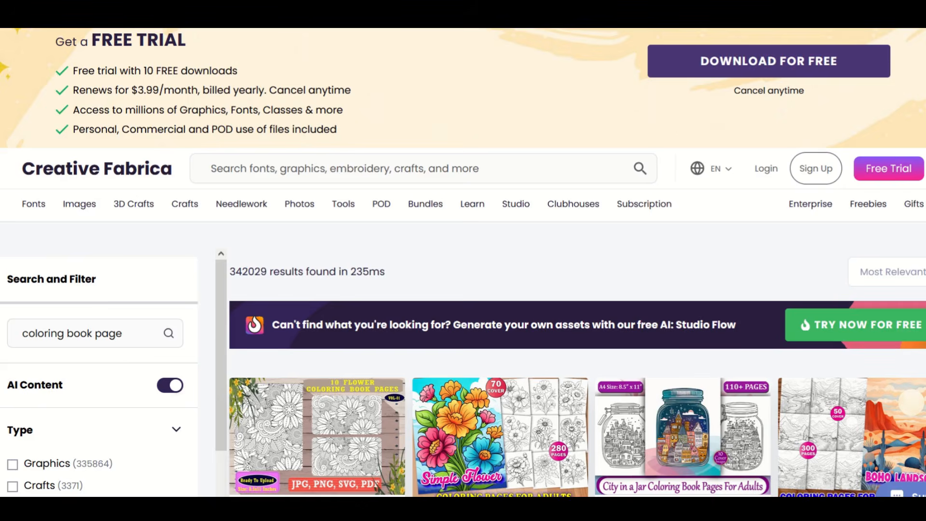
Step: Upload the coloring page PNG images to the file library and place the owl image 4-01.png on Page 1
{"action": "scroll", "coordinate": [463, 260], "scroll_direction": "down", "scroll_amount": 3}
{"action": "scroll", "coordinate": [552, 262], "scroll_direction": "down", "scroll_amount": 5}
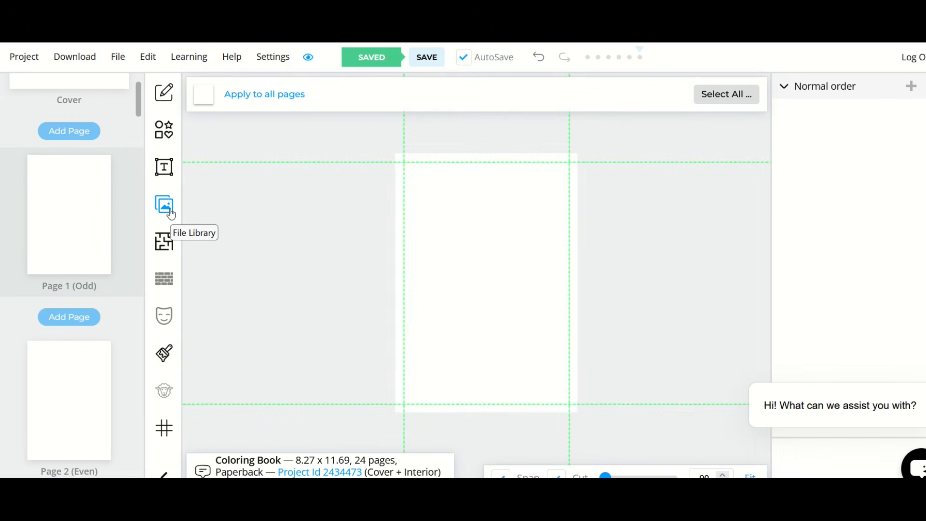
{"action": "left_click", "coordinate": [170, 212]}
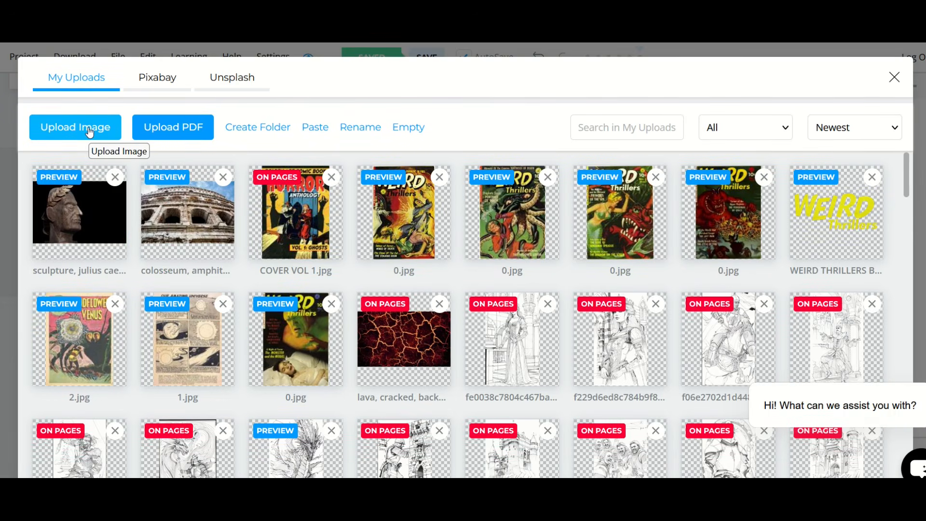
{"action": "left_click", "coordinate": [89, 130]}
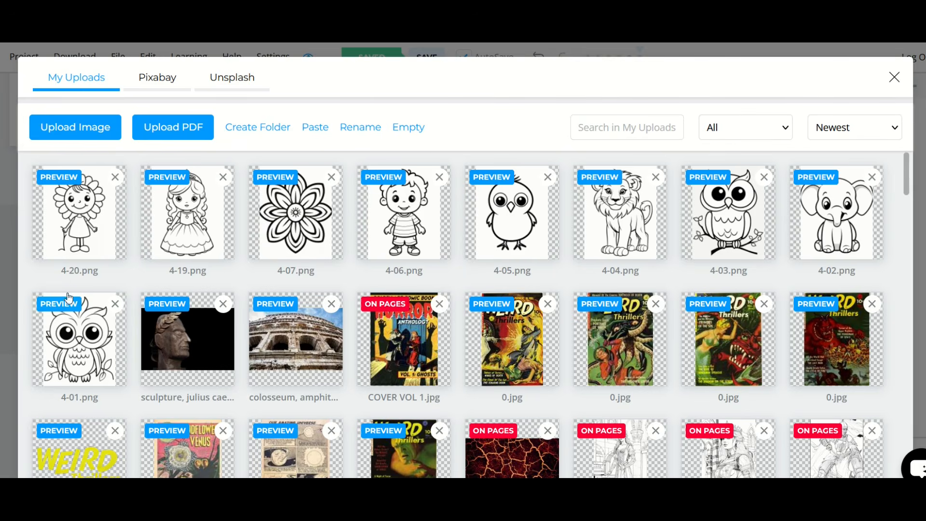
{"action": "left_click", "coordinate": [68, 332]}
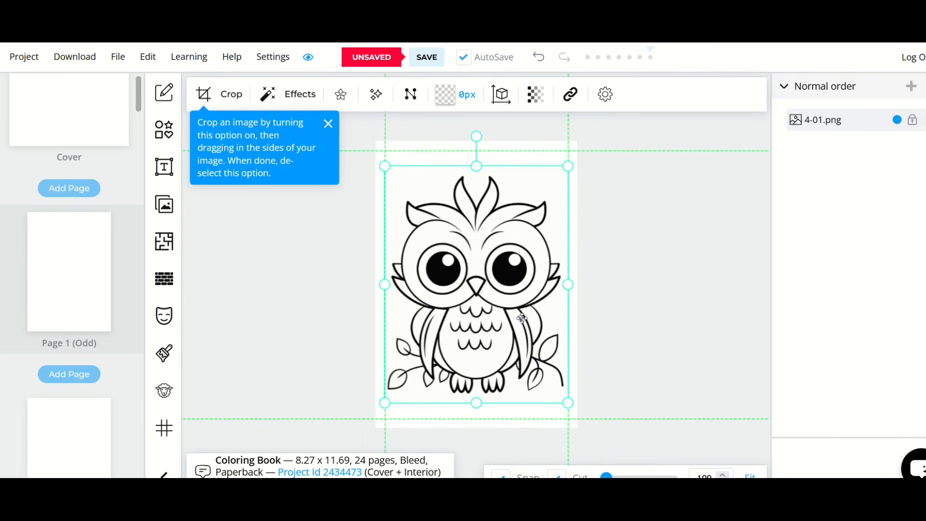
Step: Try the owl image at a small size on Page 1, then enlarge and center it within the page margins
{"action": "left_click_drag", "start_coordinate": [564, 402], "coordinate": [471, 308]}
{"action": "mouse_move", "coordinate": [441, 254]}
{"action": "left_mouse_down"}
{"action": "mouse_move", "coordinate": [472, 257]}
{"action": "mouse_move", "coordinate": [491, 290]}
{"action": "mouse_move", "coordinate": [448, 244]}
{"action": "left_mouse_up"}
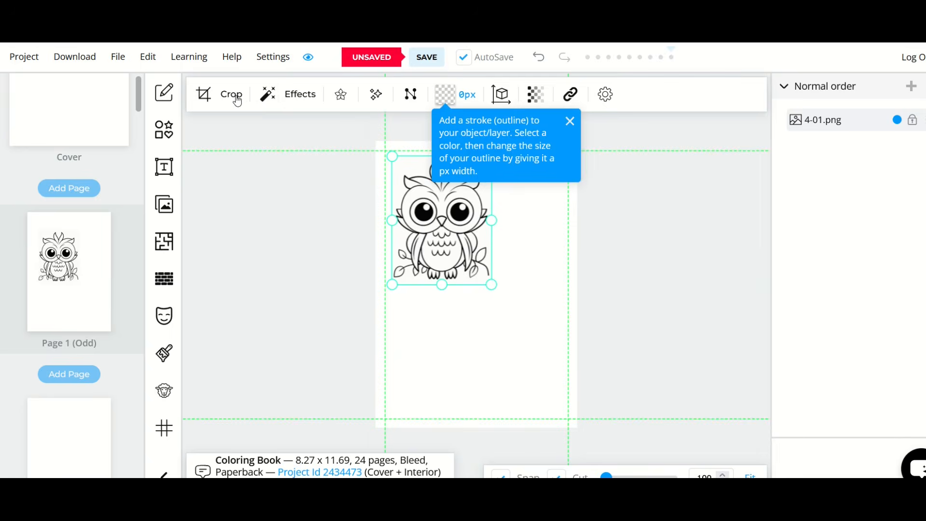
{"action": "left_click_drag", "start_coordinate": [491, 284], "coordinate": [559, 401]}
{"action": "left_click_drag", "start_coordinate": [500, 342], "coordinate": [497, 352]}
{"action": "left_click", "coordinate": [538, 161]}
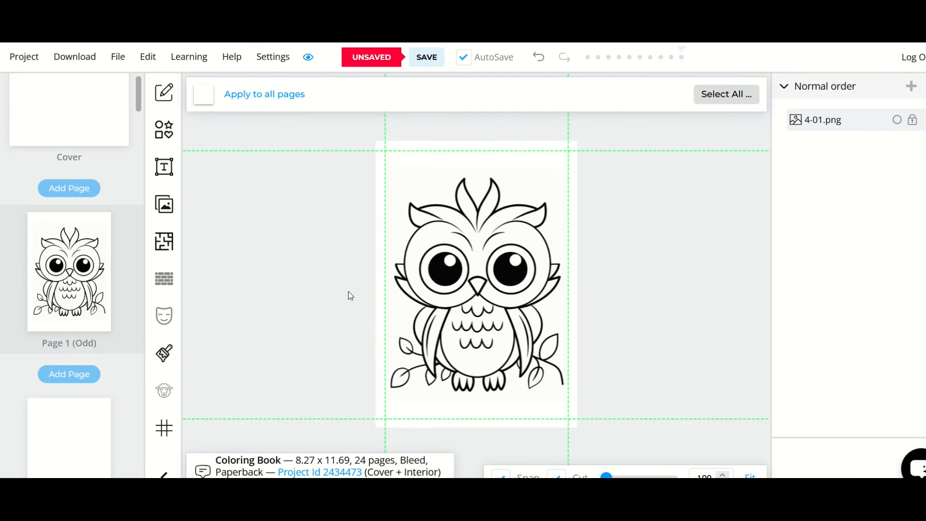
Step: Place the elephant image 4-02.png on Page 2 and shrink it slightly to sit inside the margins
{"action": "scroll", "coordinate": [80, 282], "scroll_direction": "down", "scroll_amount": 3}
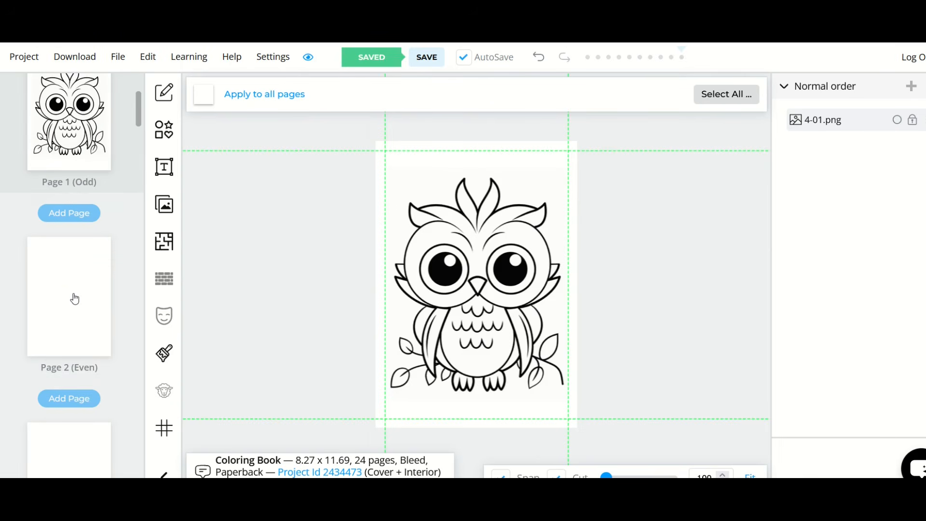
{"action": "left_click", "coordinate": [75, 299]}
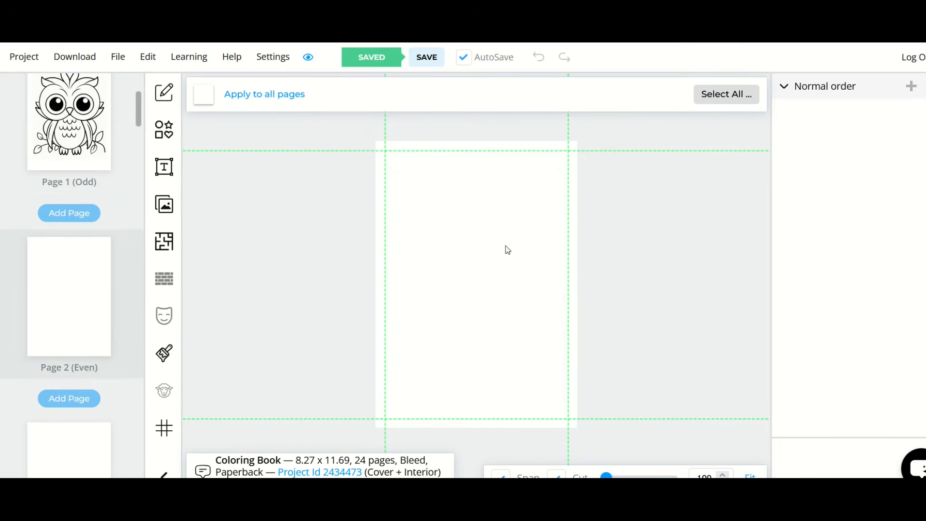
{"action": "left_click", "coordinate": [166, 209]}
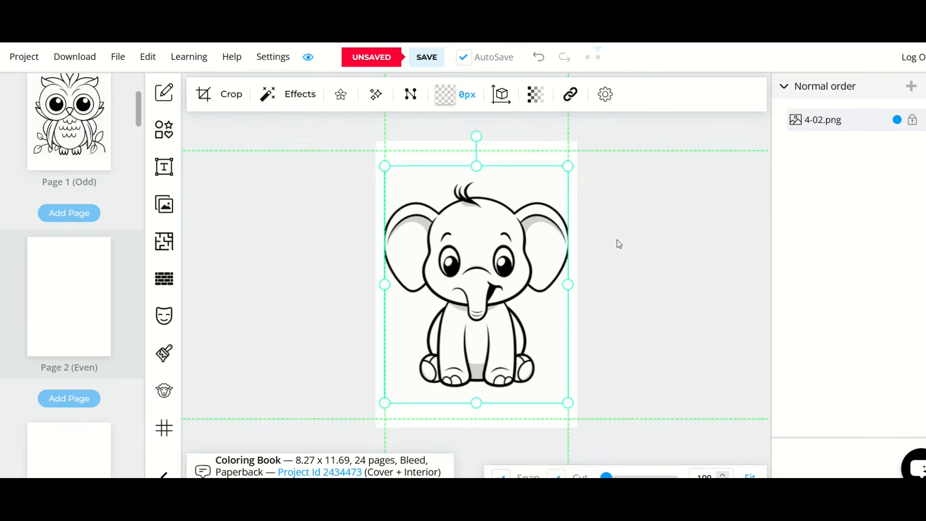
{"action": "left_click_drag", "start_coordinate": [567, 403], "coordinate": [560, 395]}
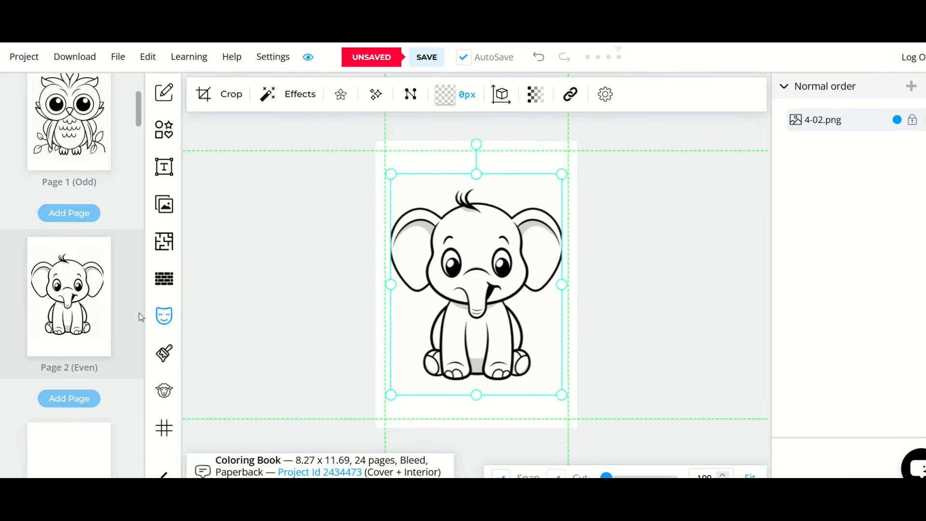
Step: Place the owl image 4-03.png from the uploads on Page 3
{"action": "scroll", "coordinate": [64, 279], "scroll_direction": "down", "scroll_amount": 4}
{"action": "left_click", "coordinate": [62, 261]}
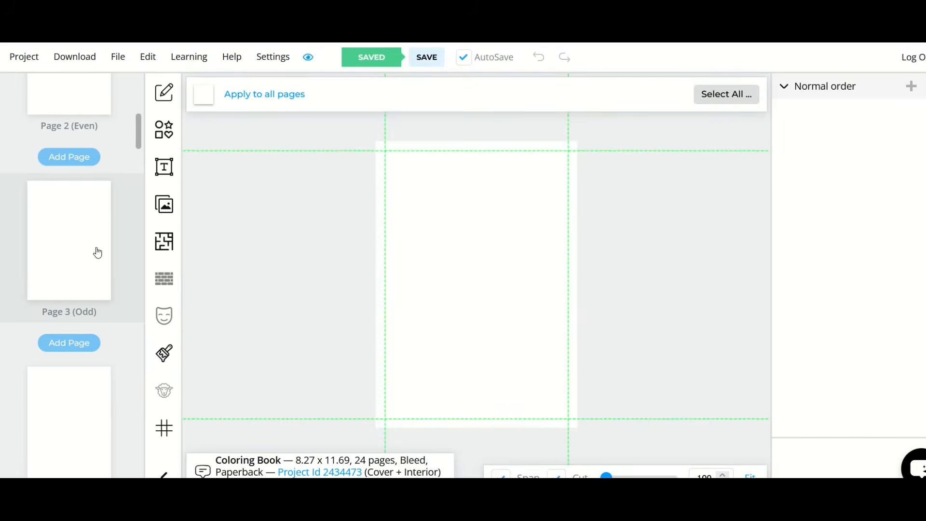
{"action": "left_click", "coordinate": [164, 204]}
{"action": "left_click", "coordinate": [723, 217]}
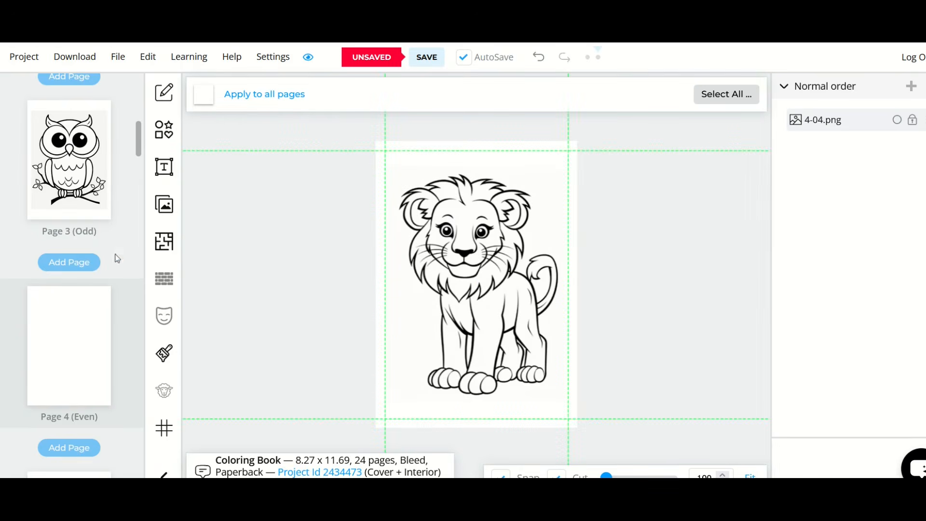
Step: Look through the interior page thumbnails down to Page 22 and back up to Page 3 to check the placed images
{"action": "scroll", "coordinate": [79, 262], "scroll_direction": "down", "scroll_amount": 3}
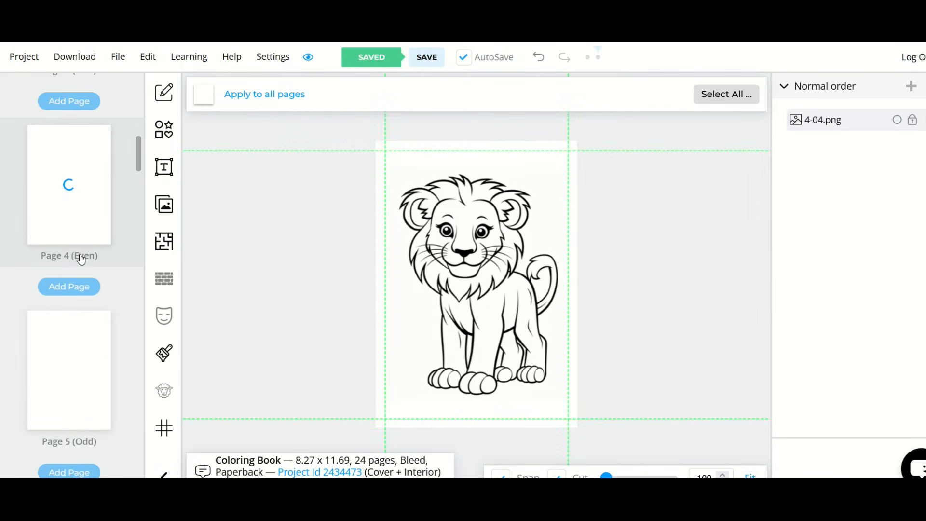
{"action": "scroll", "coordinate": [78, 258], "scroll_direction": "down", "scroll_amount": 2}
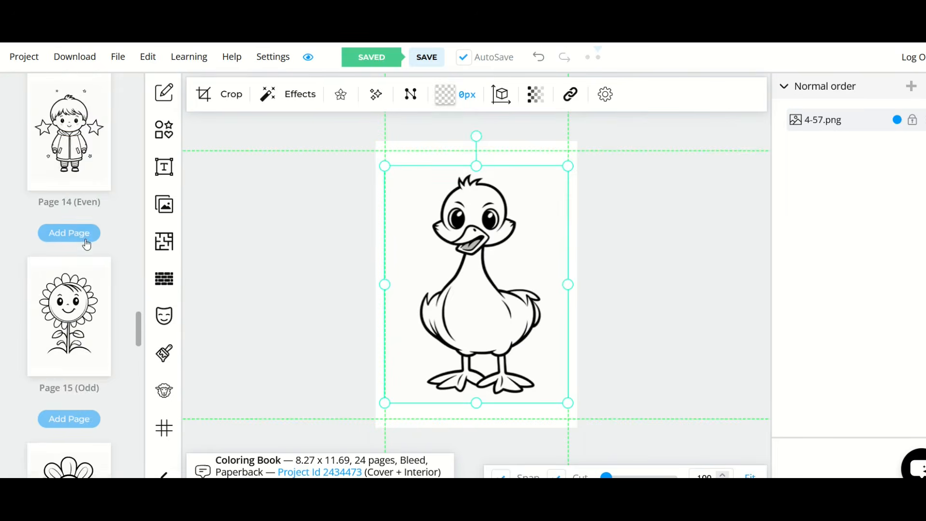
{"action": "scroll", "coordinate": [85, 243], "scroll_direction": "down", "scroll_amount": 15}
{"action": "scroll", "coordinate": [85, 243], "scroll_direction": "down", "scroll_amount": 15}
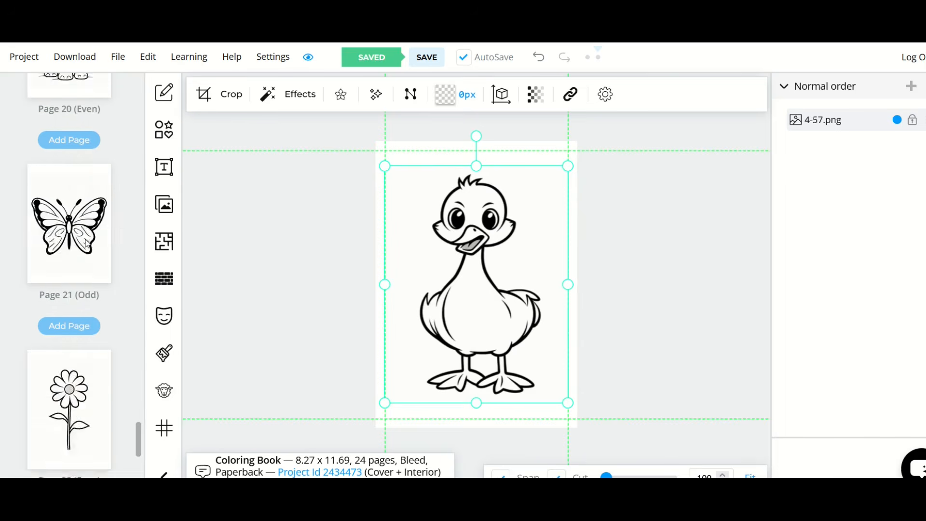
{"action": "scroll", "coordinate": [84, 364], "scroll_direction": "up", "scroll_amount": 20}
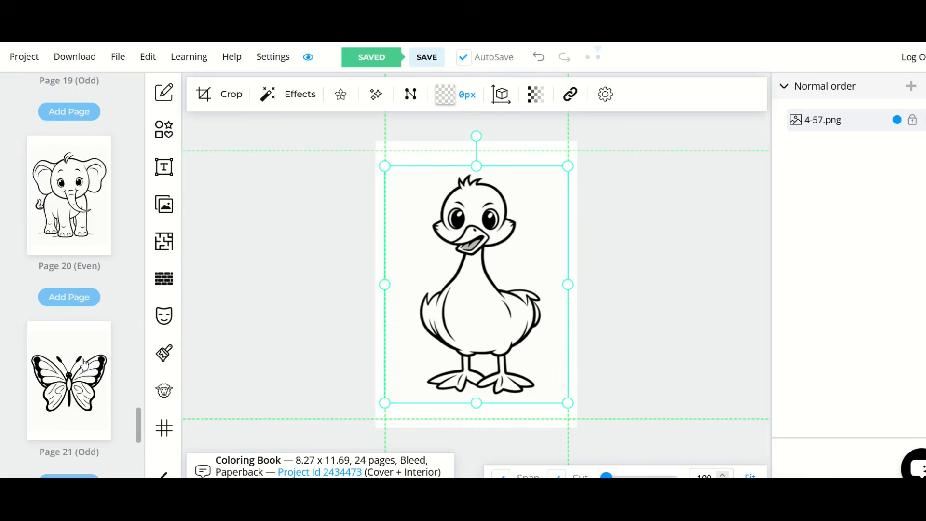
{"action": "scroll", "coordinate": [84, 364], "scroll_direction": "up", "scroll_amount": 20}
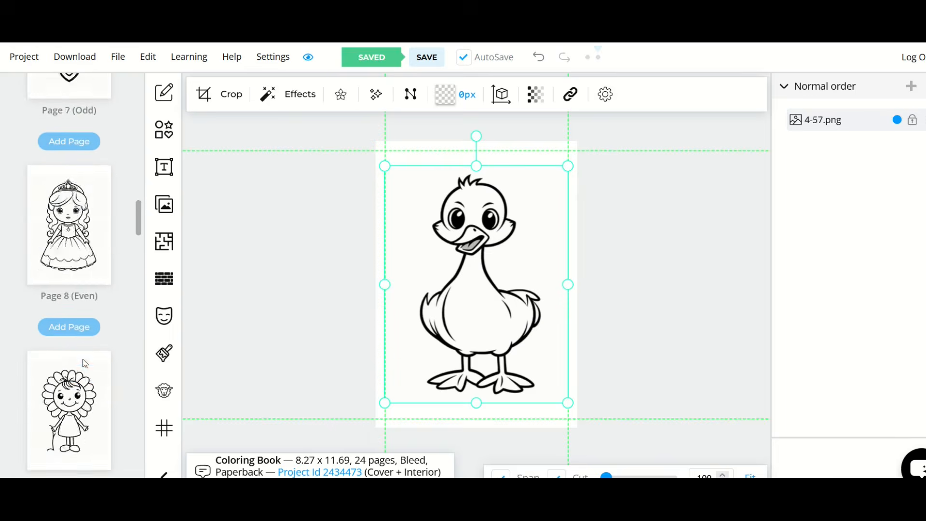
{"action": "scroll", "coordinate": [84, 364], "scroll_direction": "up", "scroll_amount": 4}
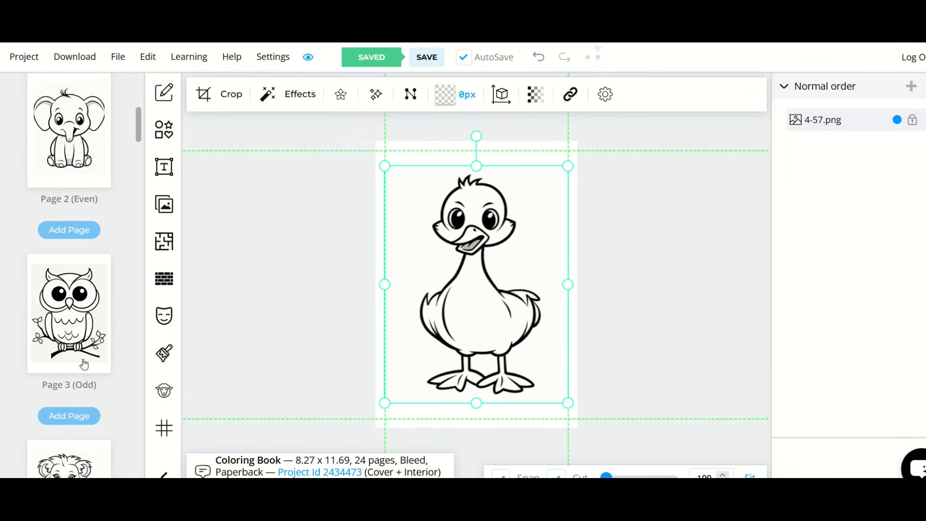
Step: Delete the owl image 4-03.png from Page 3
{"action": "left_click", "coordinate": [84, 364]}
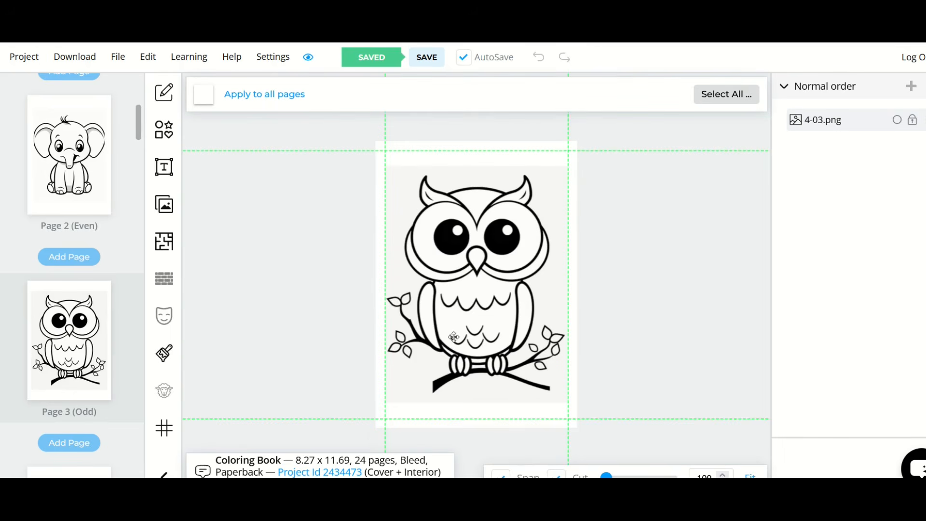
{"action": "left_click_drag", "start_coordinate": [423, 263], "coordinate": [446, 277]}
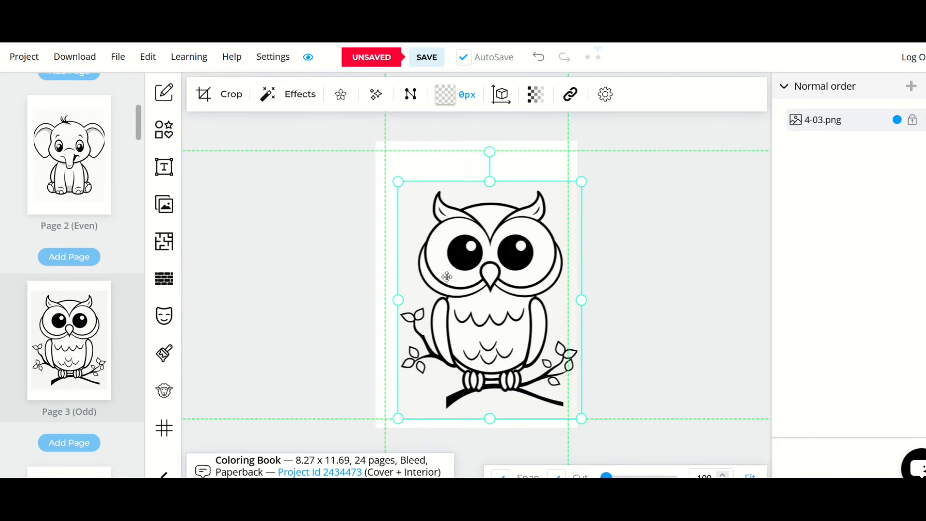
{"action": "key", "text": "Delete"}
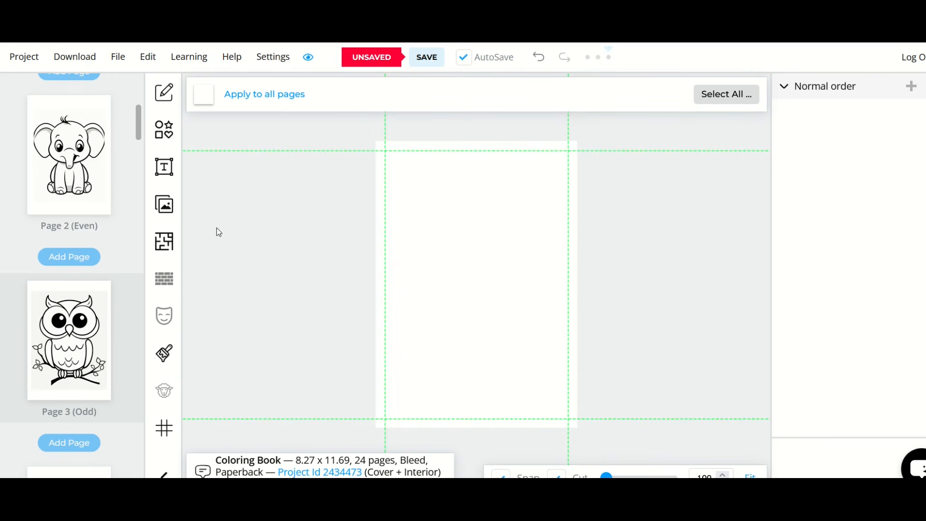
Step: Place the mandala flower image 4-55.png on Page 3 and save the project
{"action": "left_click", "coordinate": [161, 207]}
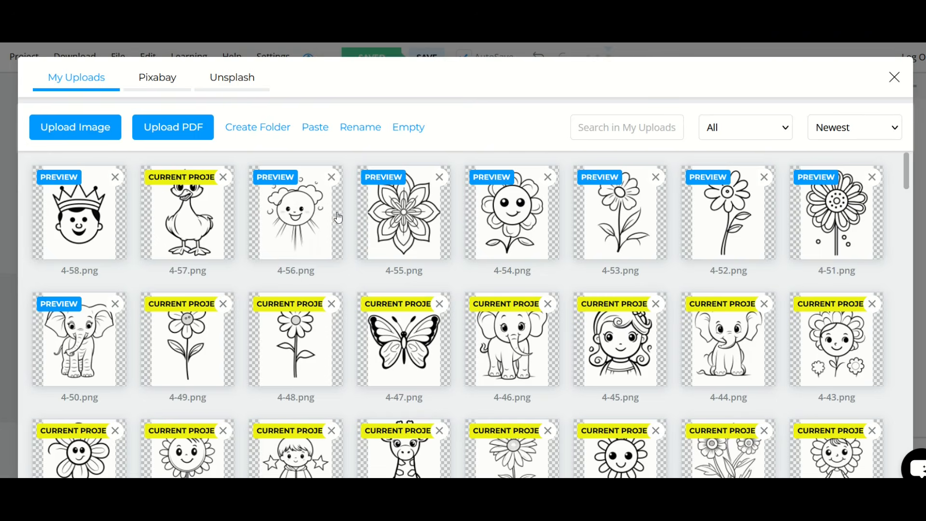
{"action": "left_click", "coordinate": [385, 208]}
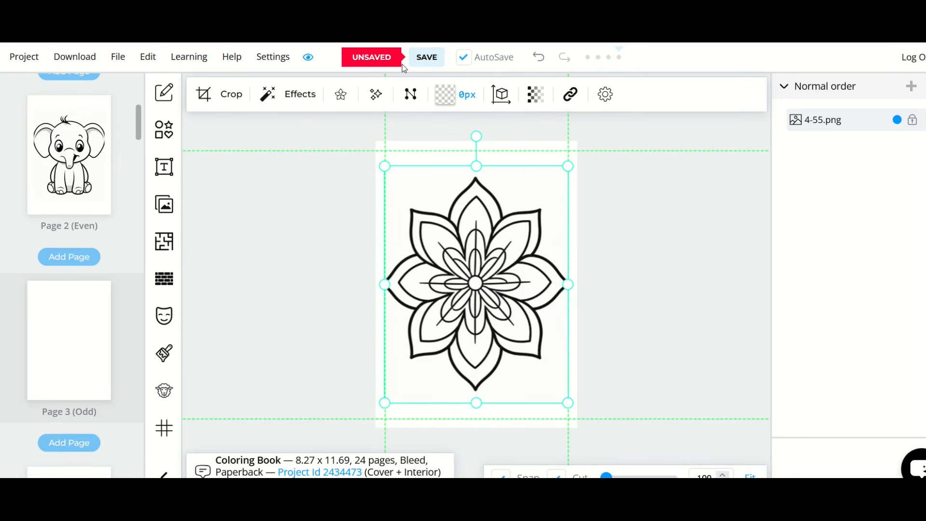
{"action": "left_click", "coordinate": [423, 61]}
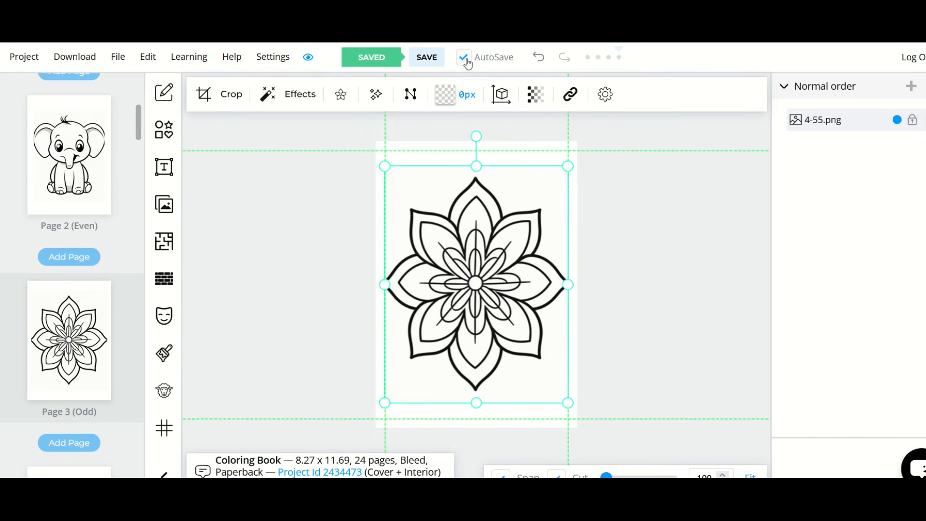
Step: Shrink the mandala image on Page 3 so it sits inside the margin guides
{"action": "mouse_move", "coordinate": [387, 165]}
{"action": "left_mouse_down"}
{"action": "mouse_move", "coordinate": [405, 189]}
{"action": "mouse_move", "coordinate": [392, 176]}
{"action": "left_mouse_up"}
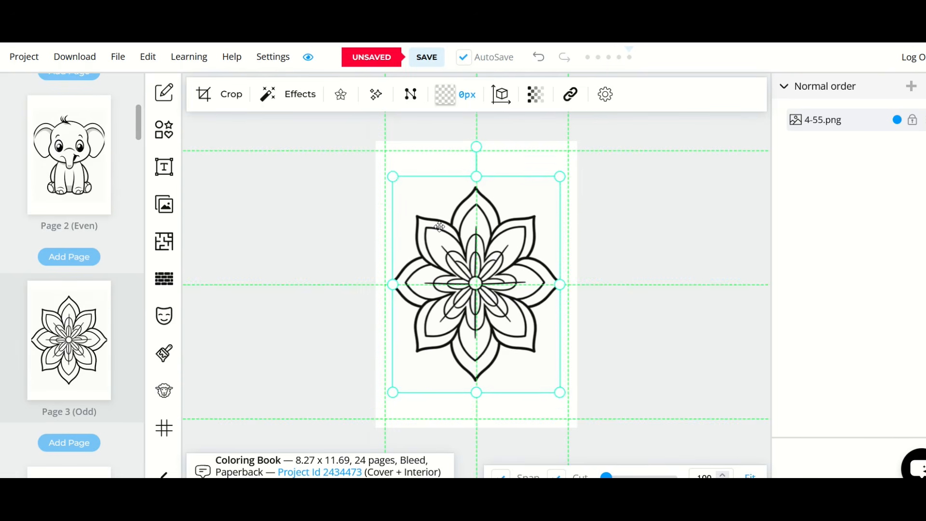
{"action": "left_click", "coordinate": [322, 249]}
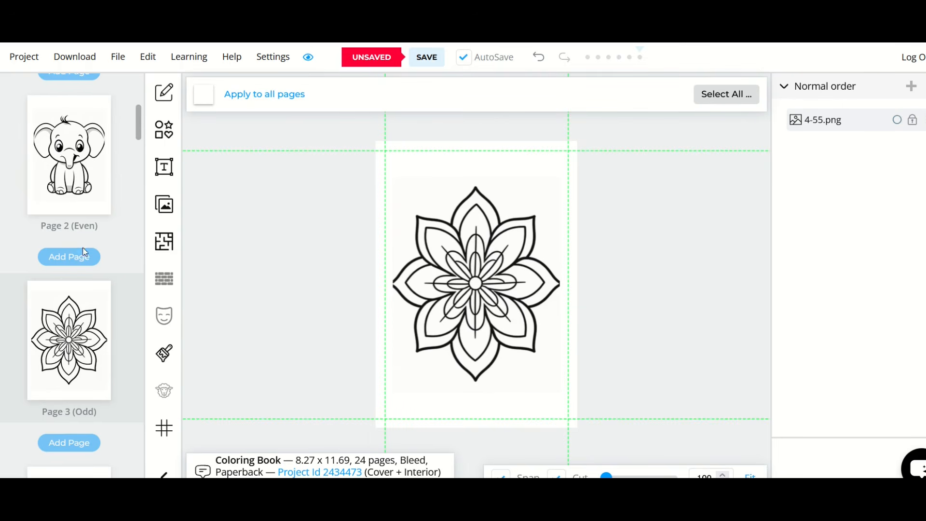
Step: Check the interior pages in the thumbnails and in the small and large list views of the project preview
{"action": "scroll", "coordinate": [82, 253], "scroll_direction": "up", "scroll_amount": 5}
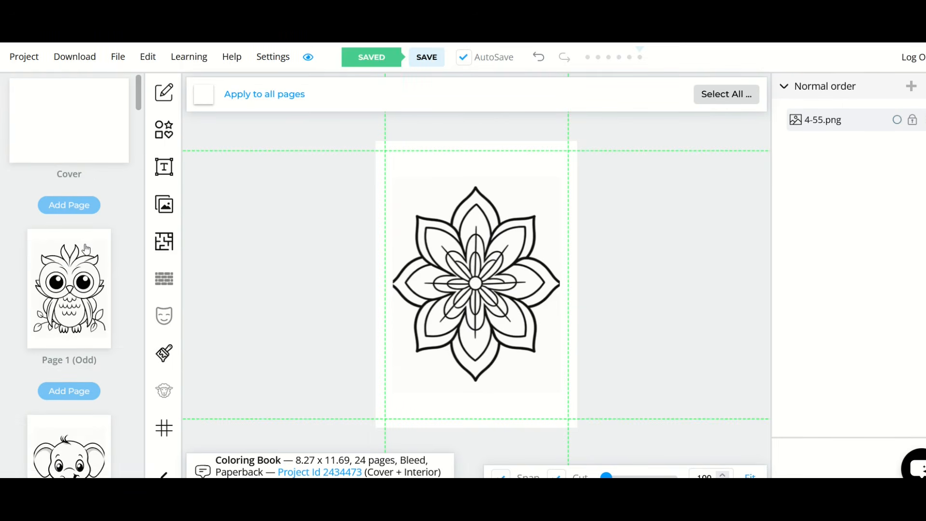
{"action": "scroll", "coordinate": [87, 249], "scroll_direction": "down", "scroll_amount": 10}
{"action": "scroll", "coordinate": [88, 249], "scroll_direction": "down", "scroll_amount": 12}
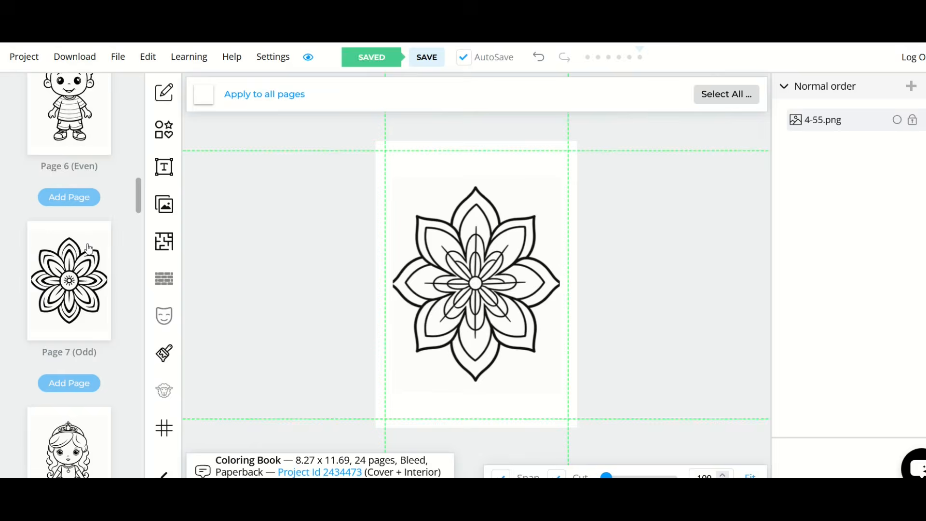
{"action": "scroll", "coordinate": [88, 249], "scroll_direction": "down", "scroll_amount": 11}
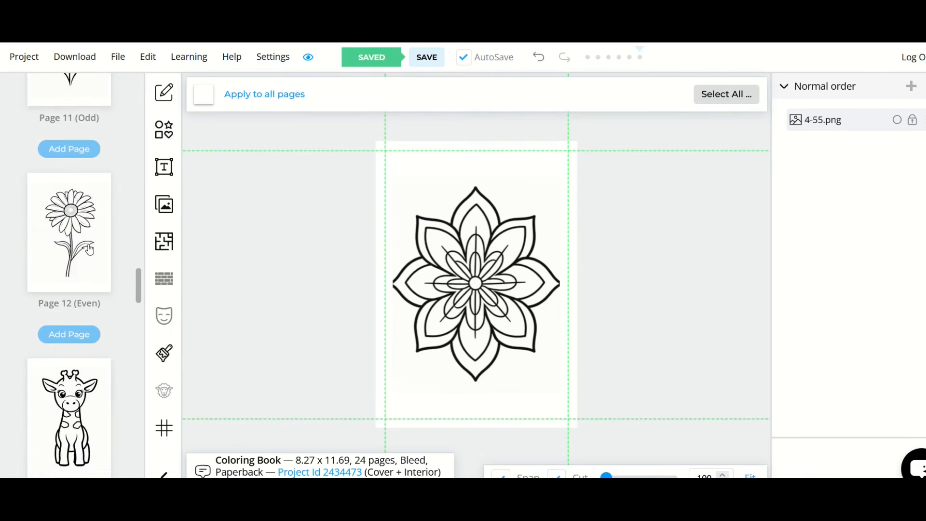
{"action": "scroll", "coordinate": [89, 250], "scroll_direction": "up", "scroll_amount": 10}
{"action": "scroll", "coordinate": [90, 250], "scroll_direction": "up", "scroll_amount": 10}
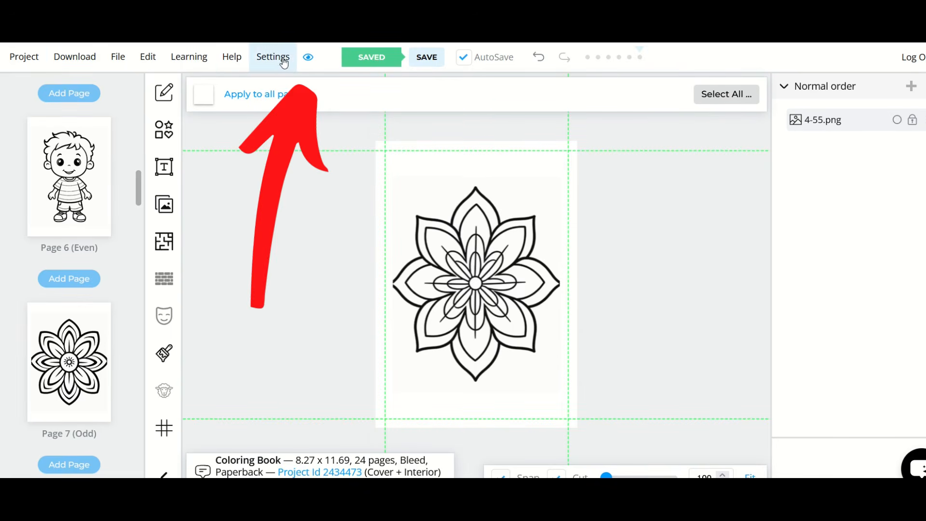
{"action": "left_click", "coordinate": [308, 57]}
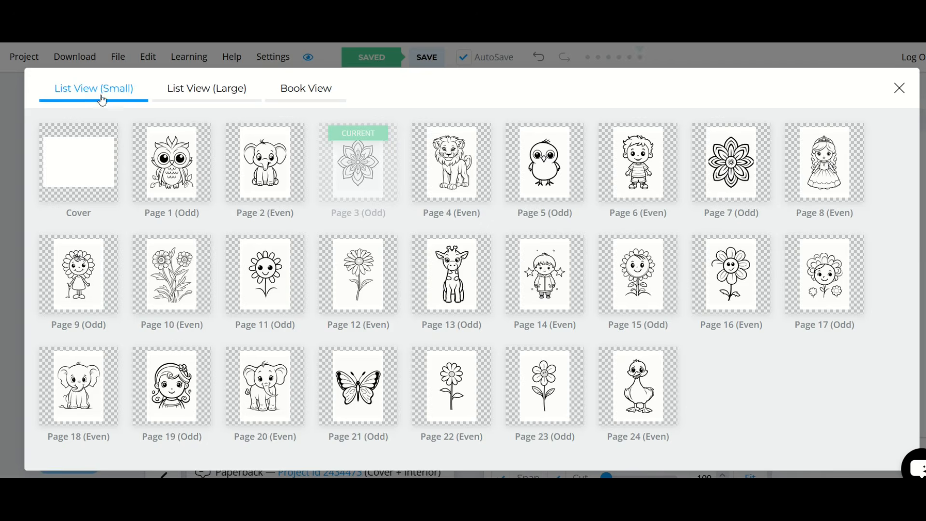
{"action": "left_click", "coordinate": [179, 91]}
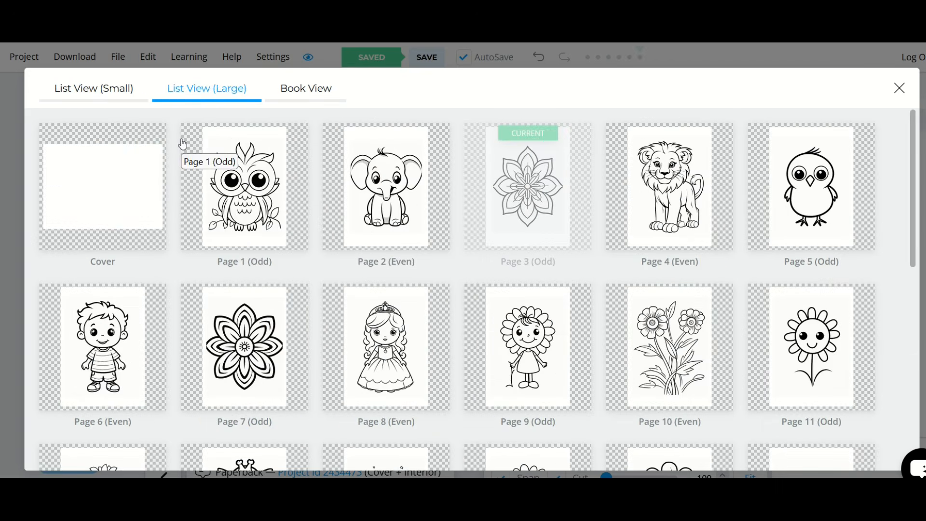
{"action": "scroll", "coordinate": [350, 228], "scroll_direction": "down", "scroll_amount": 5}
{"action": "scroll", "coordinate": [347, 222], "scroll_direction": "up", "scroll_amount": 5}
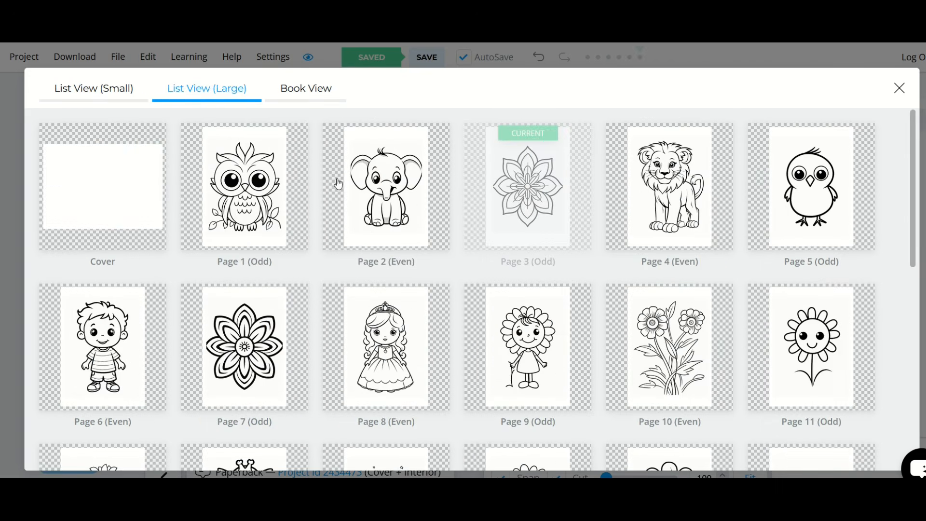
Step: Page through the preview's Book View from the cover to pages 14-15 and close the preview
{"action": "left_click", "coordinate": [315, 101]}
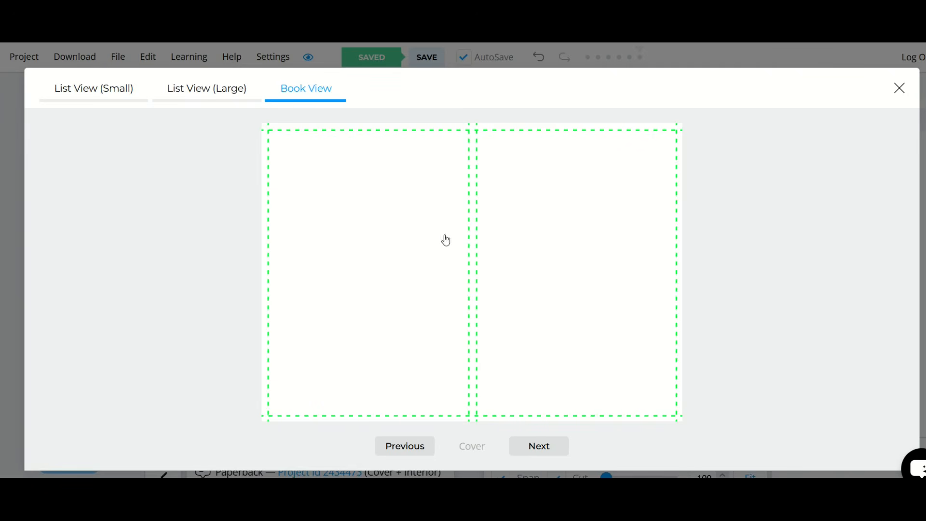
{"action": "left_click", "coordinate": [539, 447]}
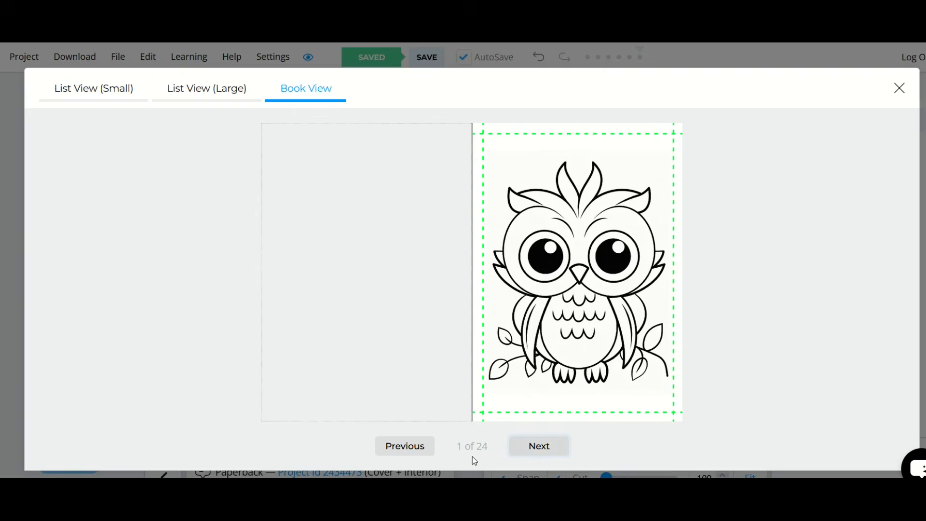
{"action": "left_click", "coordinate": [543, 446]}
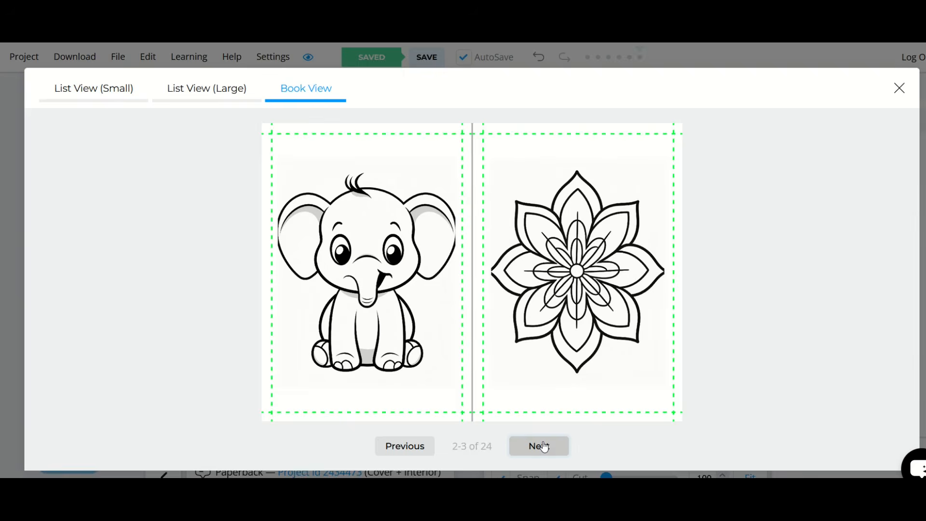
{"action": "left_click", "coordinate": [544, 446]}
{"action": "left_click", "coordinate": [545, 447]}
{"action": "left_click", "coordinate": [545, 447]}
{"action": "left_click", "coordinate": [544, 446]}
{"action": "left_click", "coordinate": [545, 447]}
{"action": "left_click", "coordinate": [544, 446]}
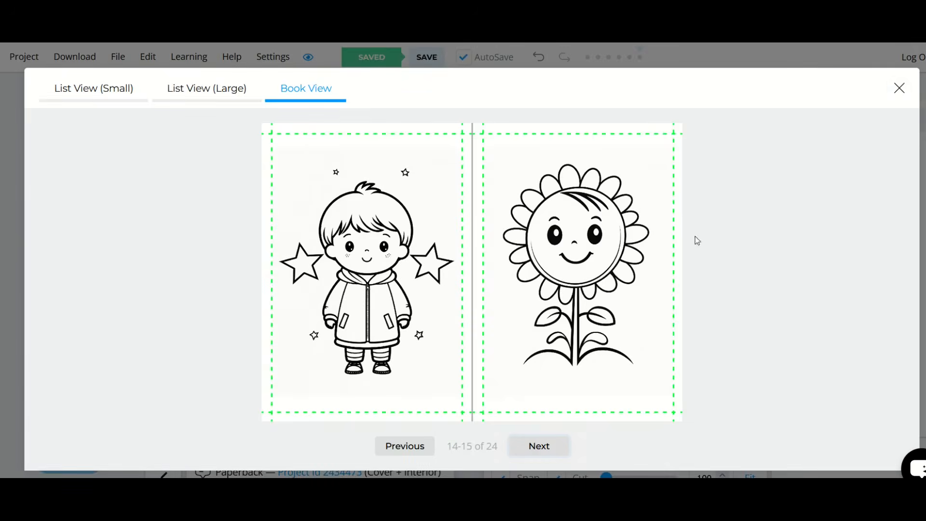
{"action": "left_click", "coordinate": [898, 87]}
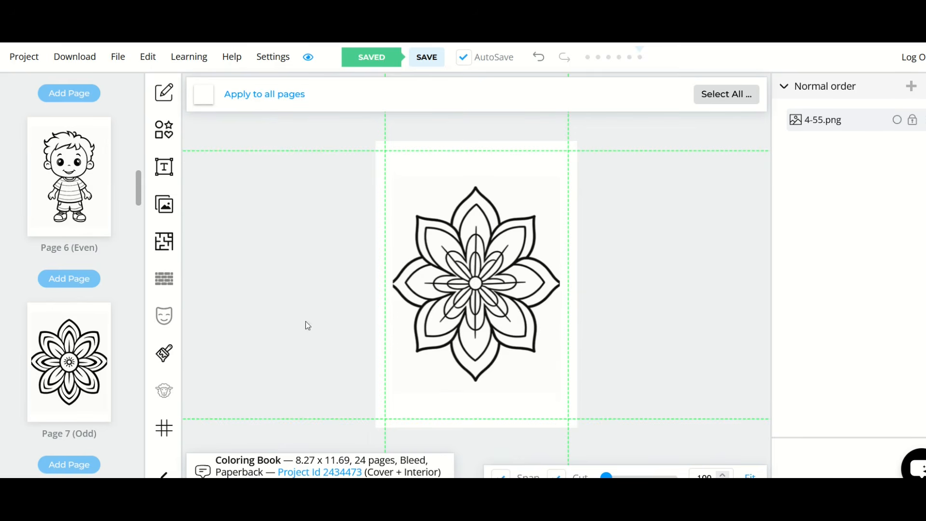
Step: Open the cover and add a black rectangle at the upper outer corner of the back cover
{"action": "scroll", "coordinate": [75, 298], "scroll_direction": "up", "scroll_amount": 15}
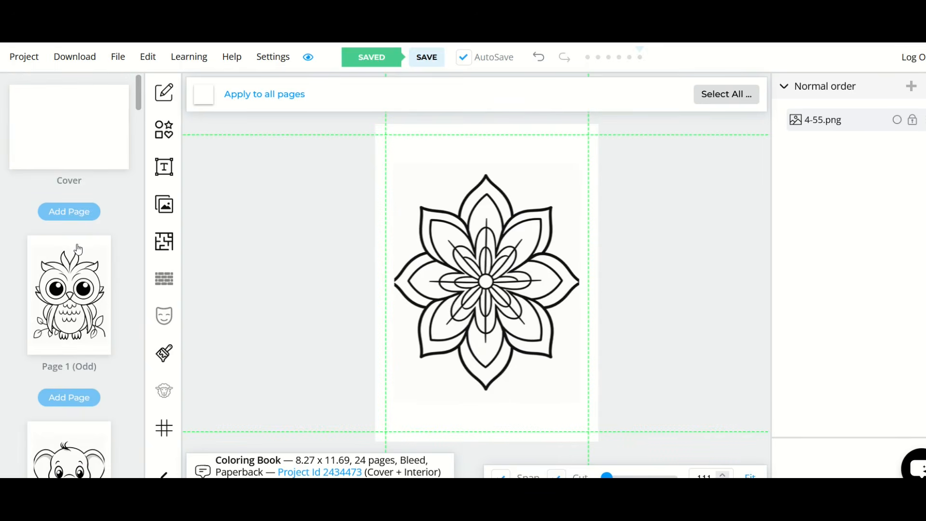
{"action": "left_click", "coordinate": [66, 147]}
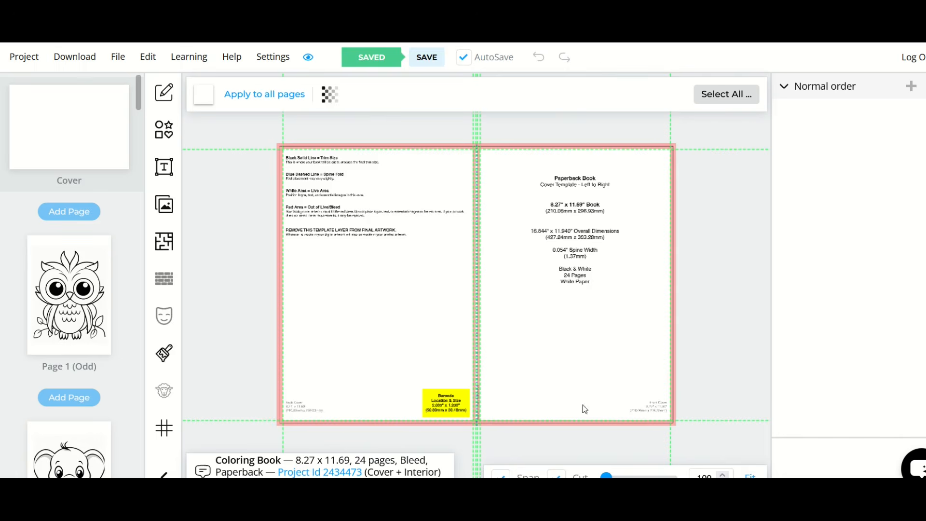
{"action": "left_click", "coordinate": [165, 137]}
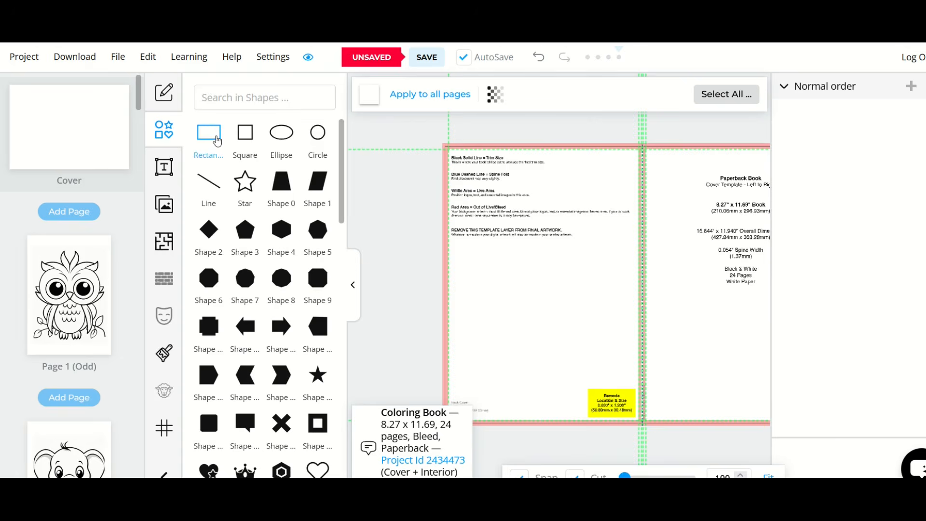
{"action": "left_click", "coordinate": [211, 138]}
{"action": "left_click_drag", "start_coordinate": [510, 210], "coordinate": [481, 173]}
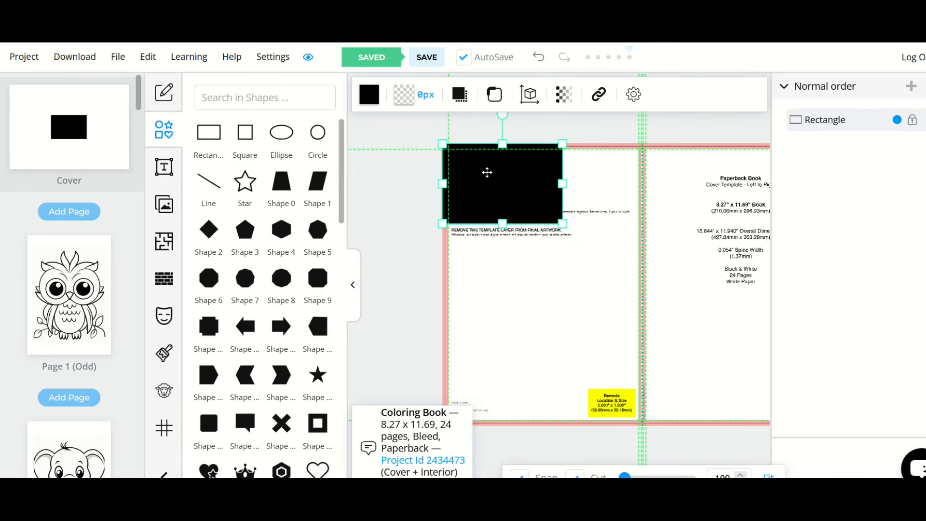
Step: Enlarge the rectangle until it fills the whole cover, including the spine, front cover and bleed
{"action": "left_click_drag", "start_coordinate": [563, 224], "coordinate": [748, 373]}
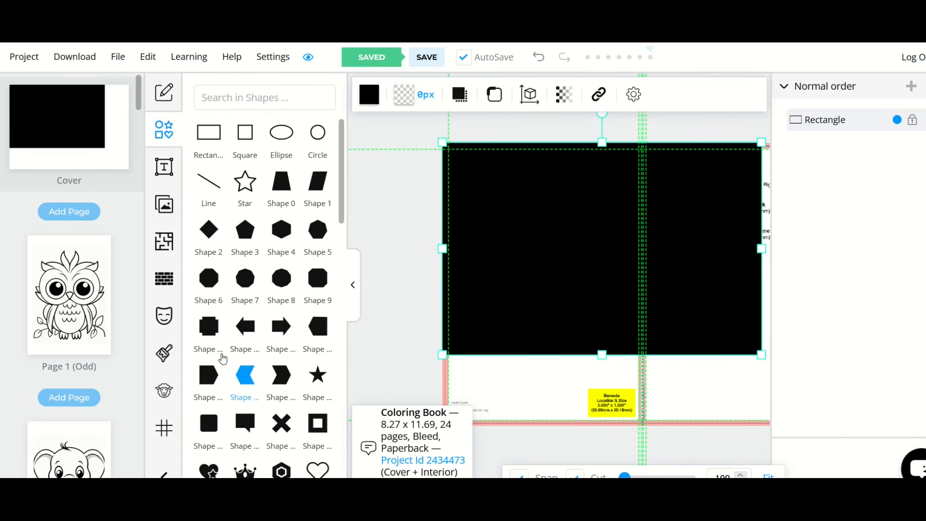
{"action": "left_click", "coordinate": [160, 129]}
{"action": "left_click", "coordinate": [159, 129]}
{"action": "left_click", "coordinate": [159, 129]}
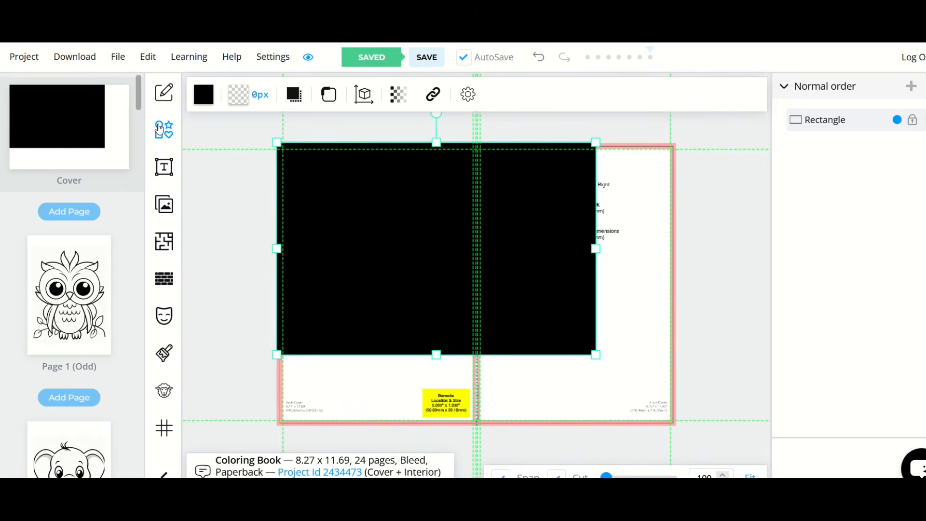
{"action": "left_click_drag", "start_coordinate": [435, 238], "coordinate": [433, 233]}
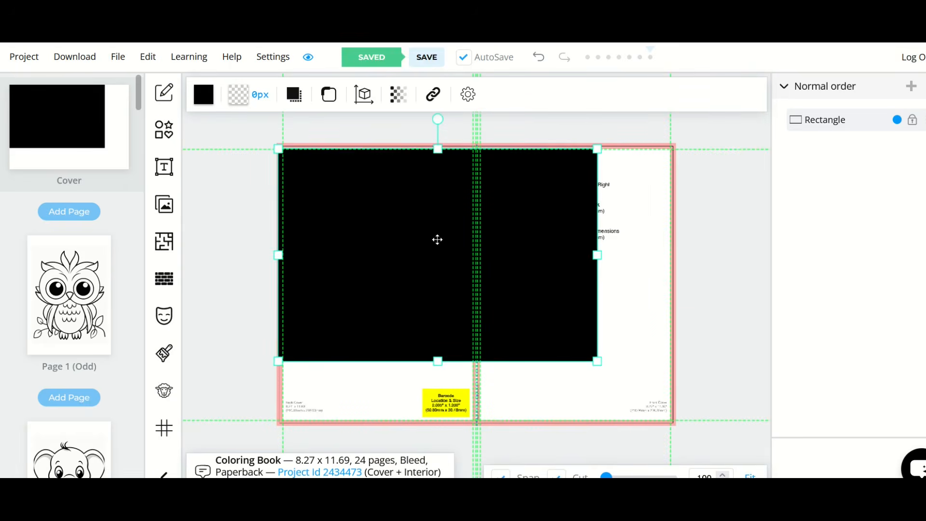
{"action": "left_click_drag", "start_coordinate": [594, 241], "coordinate": [682, 243]}
{"action": "left_click_drag", "start_coordinate": [478, 349], "coordinate": [478, 425]}
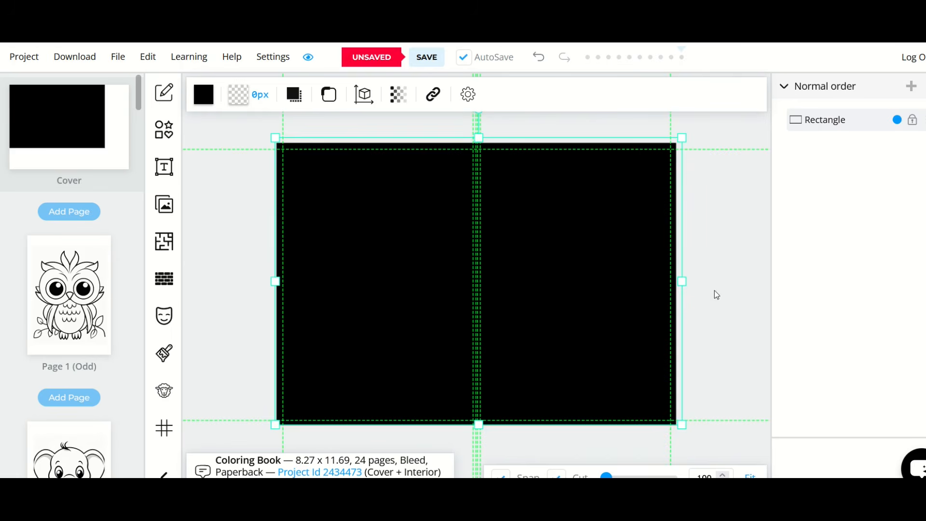
{"action": "left_click_drag", "start_coordinate": [680, 280], "coordinate": [675, 280]}
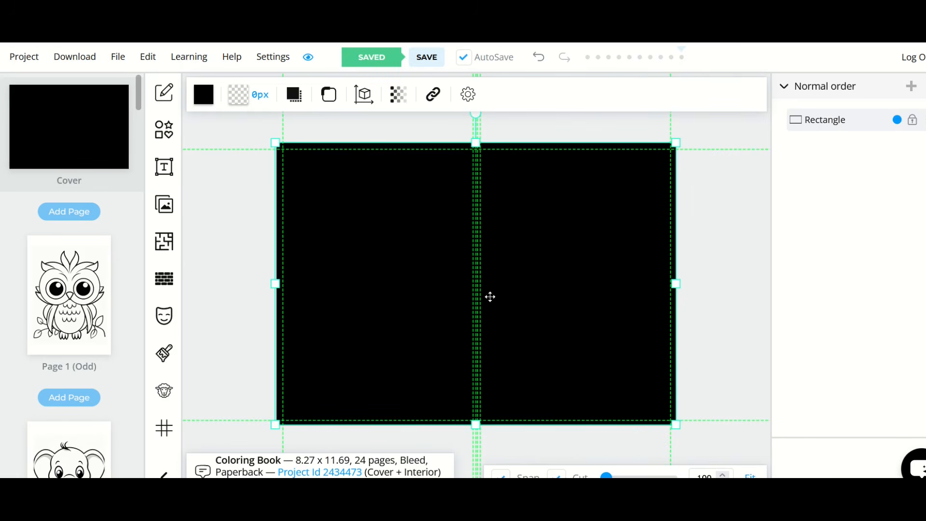
Step: Change the fill color of the cover background rectangle to green
{"action": "left_click", "coordinate": [204, 95]}
{"action": "left_click_drag", "start_coordinate": [263, 224], "coordinate": [332, 285]}
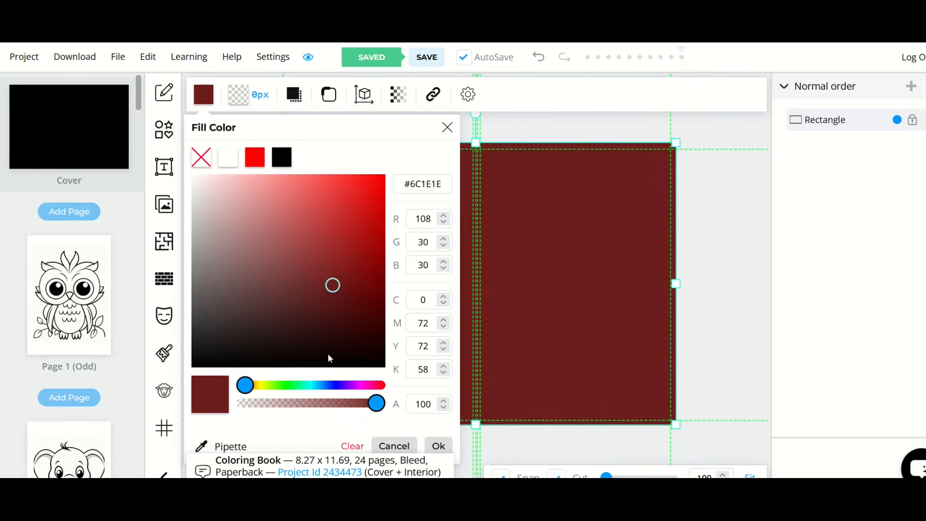
{"action": "left_click", "coordinate": [296, 391]}
{"action": "left_click_drag", "start_coordinate": [309, 340], "coordinate": [433, 237]}
{"action": "left_click", "coordinate": [469, 371]}
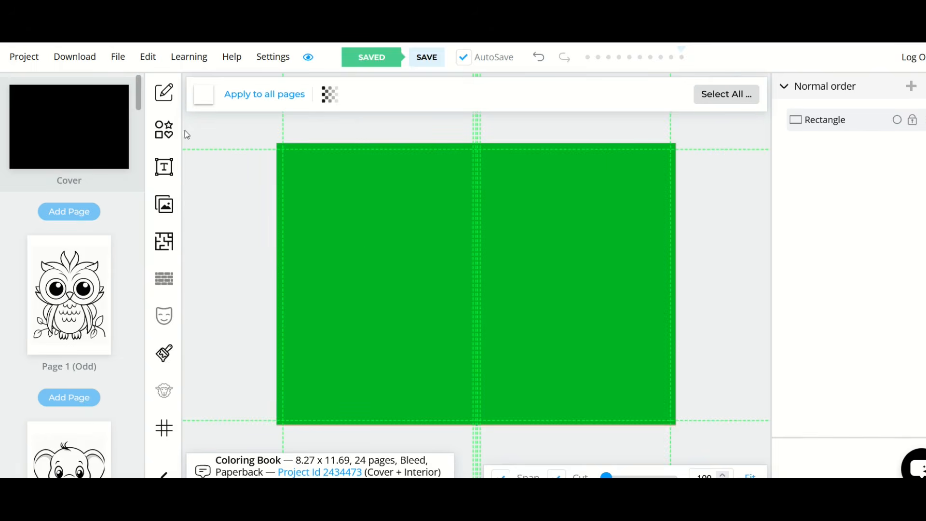
Step: Add a heading to the upper part of the front cover and replace its text with COOL
{"action": "left_click", "coordinate": [171, 172]}
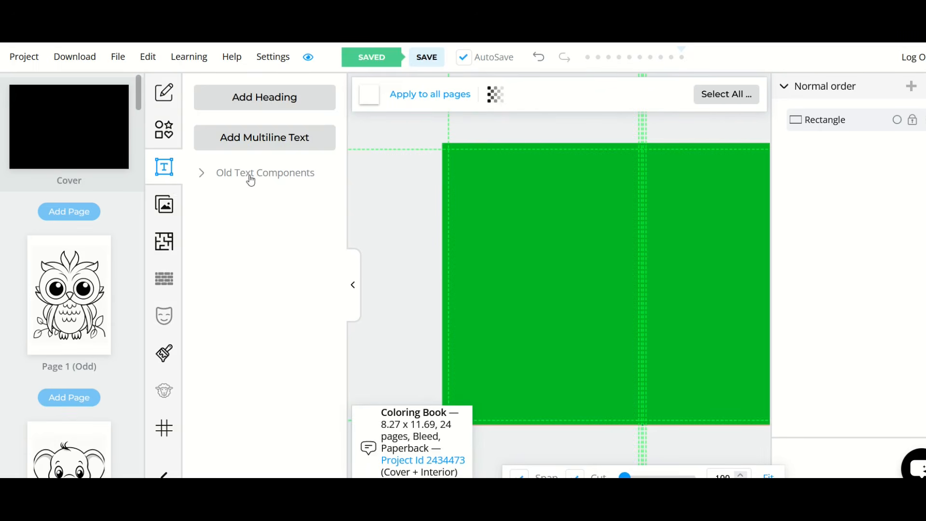
{"action": "left_click", "coordinate": [250, 105]}
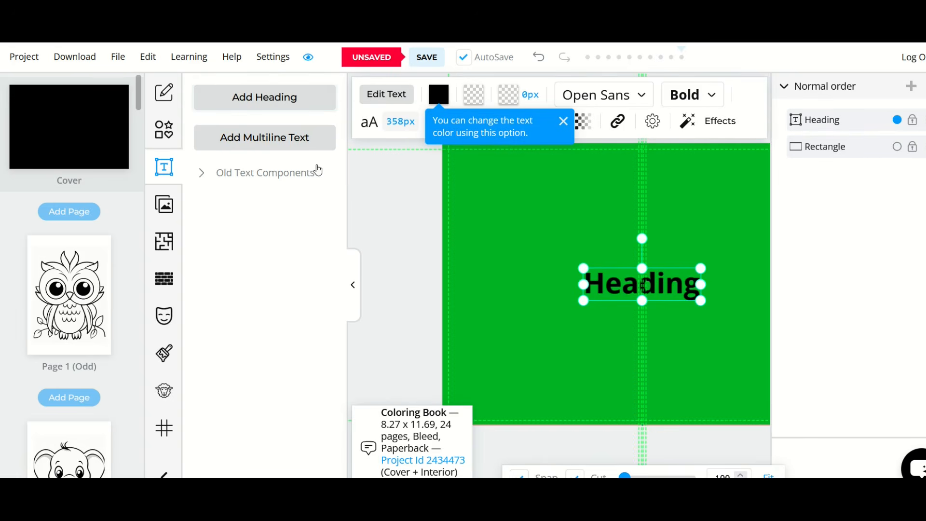
{"action": "left_click", "coordinate": [164, 169]}
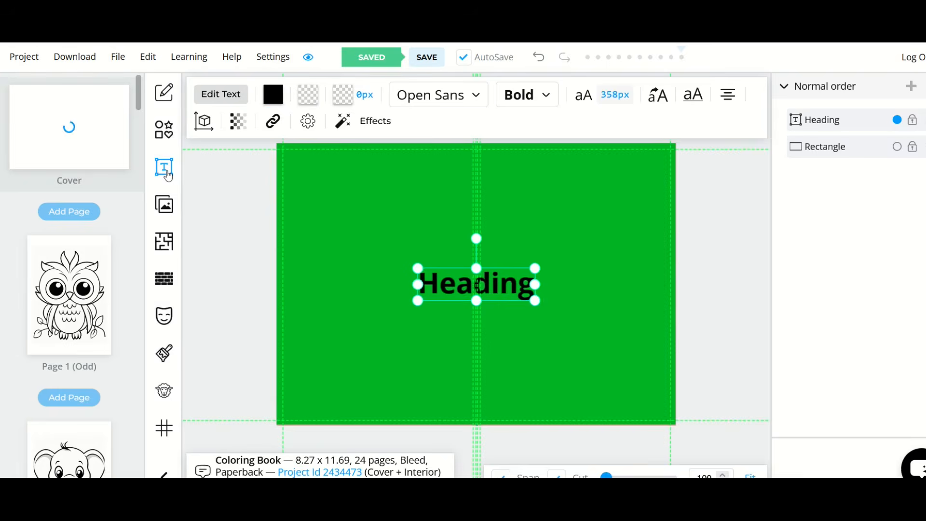
{"action": "left_click_drag", "start_coordinate": [454, 285], "coordinate": [551, 209]}
{"action": "double_click", "coordinate": [551, 209]}
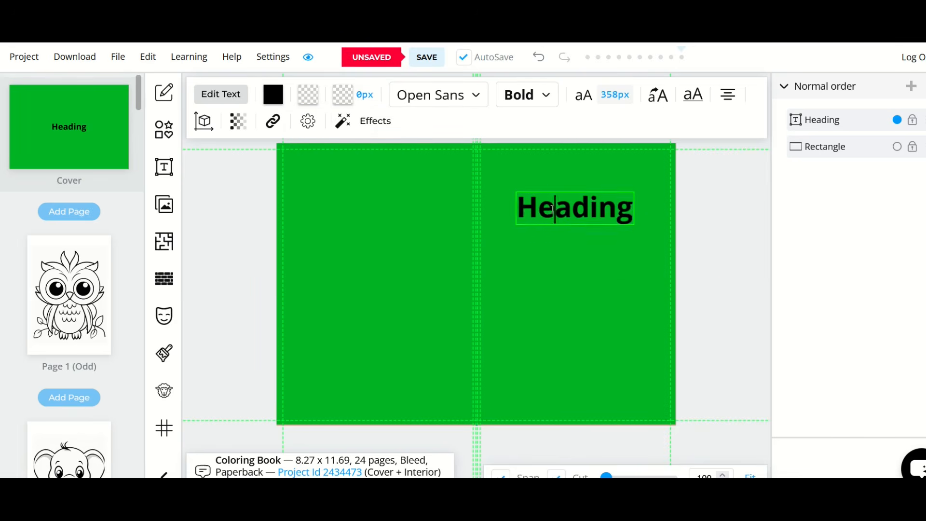
{"action": "key", "text": "ctrl+a"}
{"action": "type", "text": "COOL"}
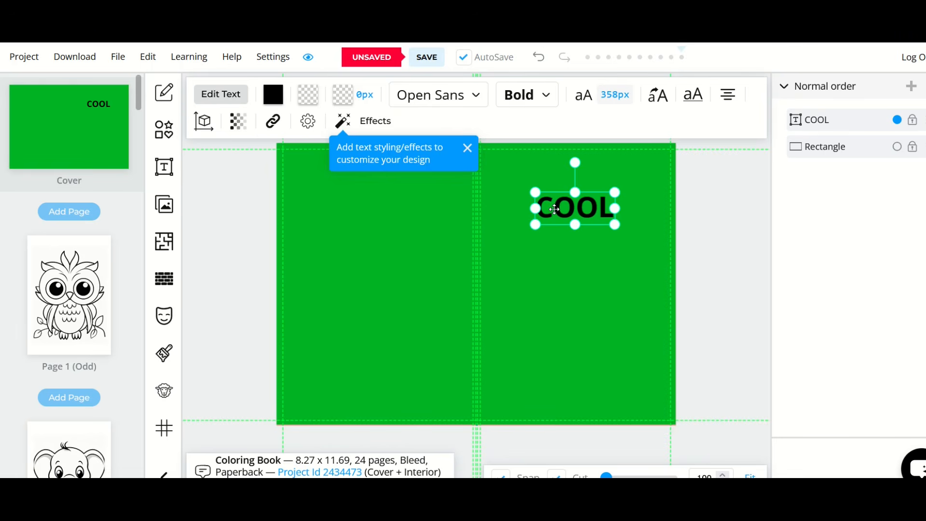
Step: Duplicate the heading below, make the two texts COOL KIDS and COLORING BOOK, and move COOL KIDS near the front cover's upper edge
{"action": "key", "text": "ctrl+v"}
{"action": "left_click_drag", "start_coordinate": [555, 209], "coordinate": [543, 250]}
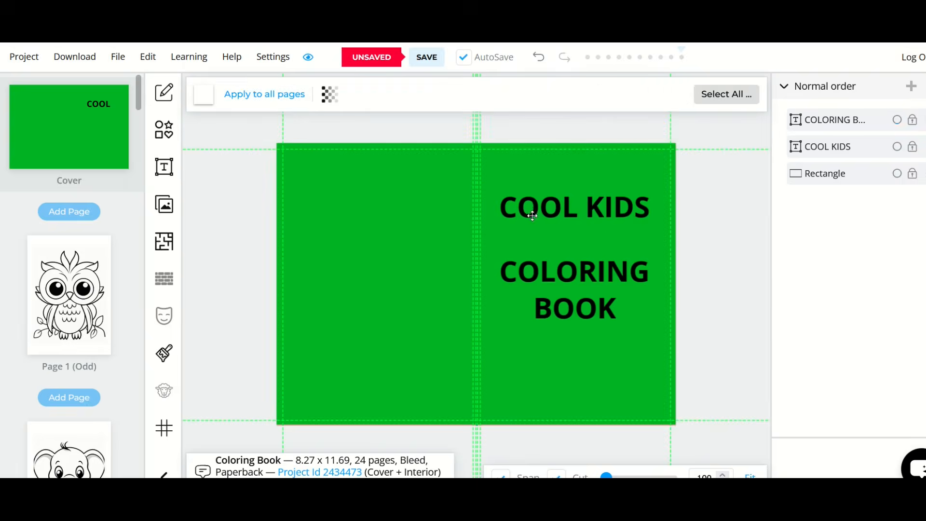
{"action": "left_click_drag", "start_coordinate": [529, 211], "coordinate": [528, 181]}
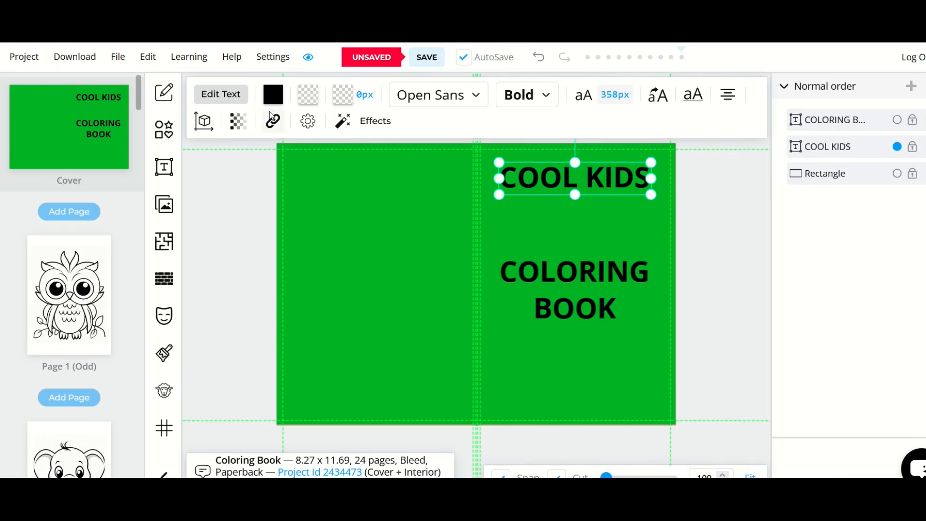
Step: Set the COOL KIDS heading's text color to white (#FFFFFF)
{"action": "left_click", "coordinate": [271, 97]}
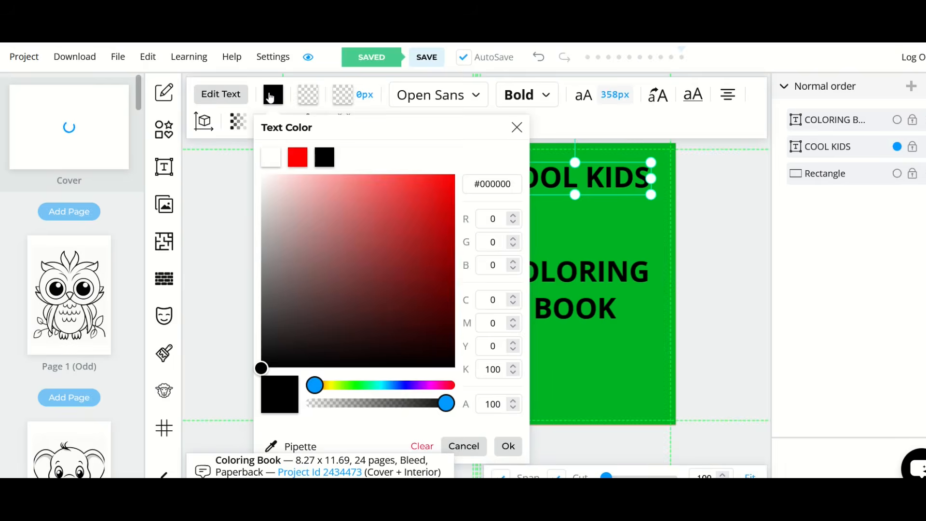
{"action": "left_click", "coordinate": [276, 164]}
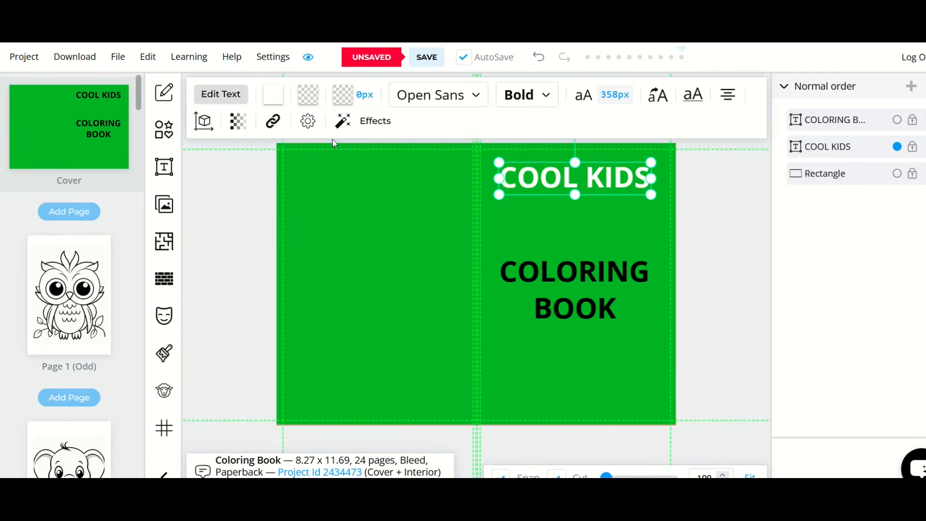
{"action": "left_click", "coordinate": [273, 96]}
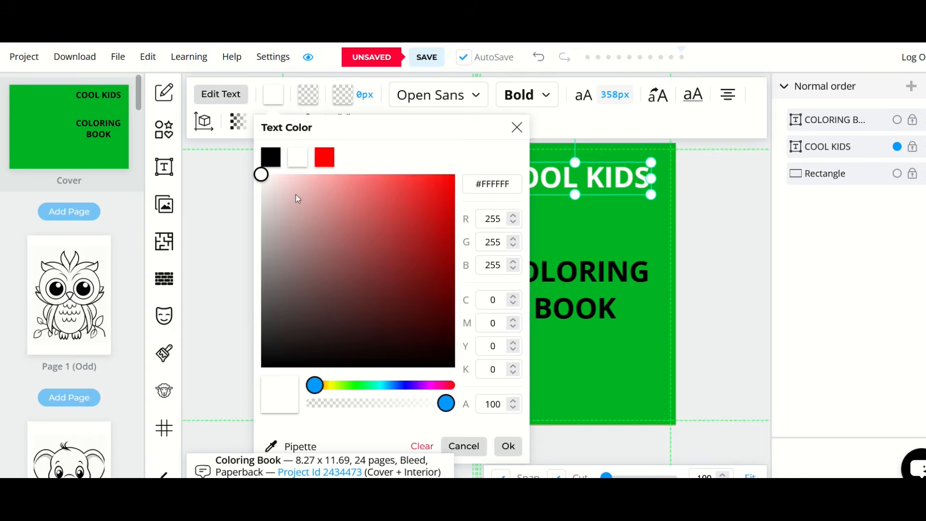
{"action": "left_click", "coordinate": [347, 389]}
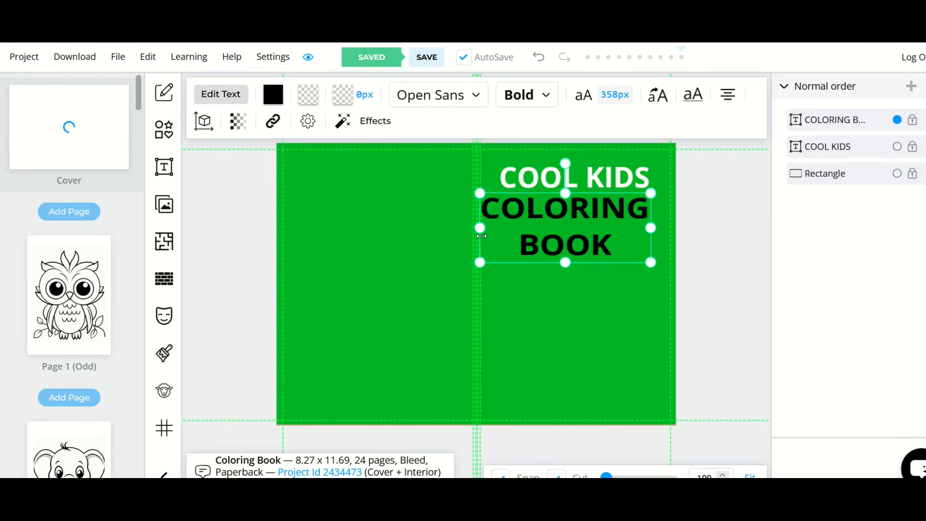
Step: Resize the COLORING BOOK heading to 342px text and place it directly beneath COOL KIDS
{"action": "left_click_drag", "start_coordinate": [481, 248], "coordinate": [508, 269]}
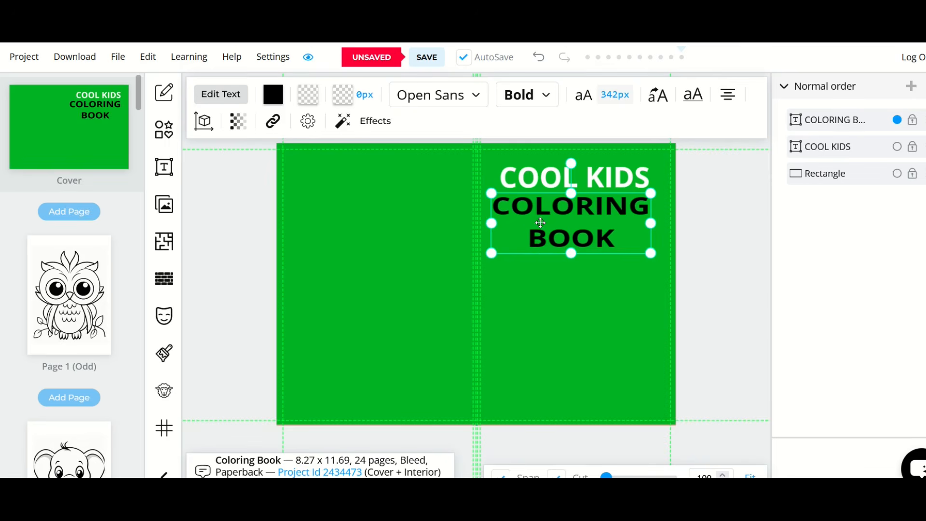
Step: Change the COLORING BOOK heading's font to Alata and move the heading slightly lower beneath COOL KIDS
{"action": "left_click", "coordinate": [478, 102]}
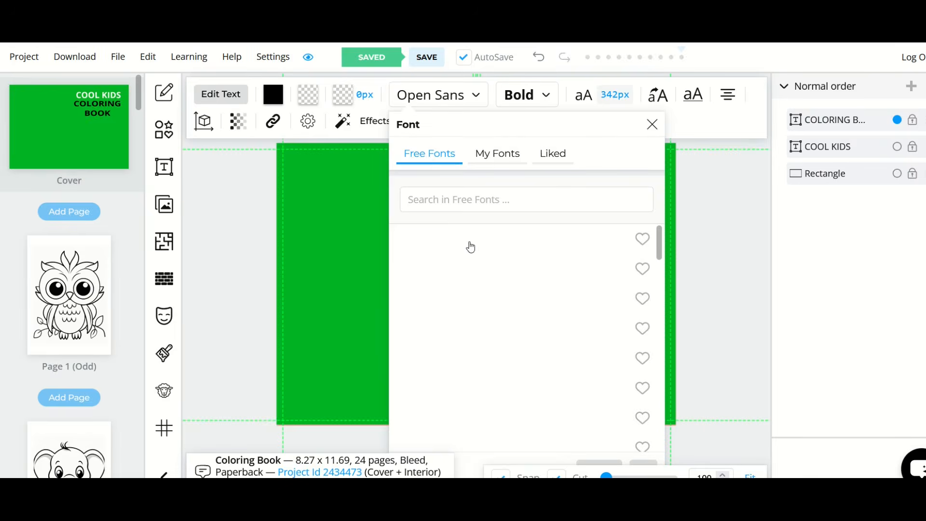
{"action": "scroll", "coordinate": [458, 282], "scroll_direction": "down", "scroll_amount": 8}
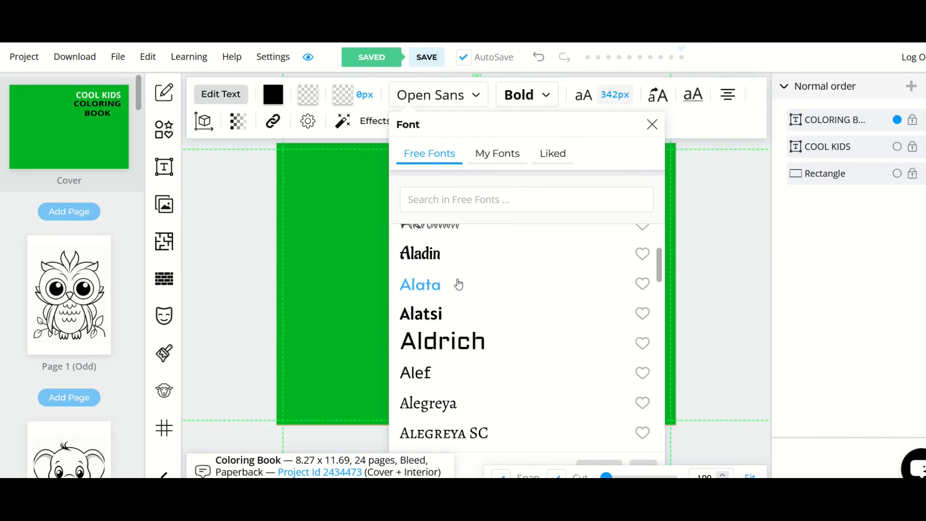
{"action": "left_click", "coordinate": [427, 284]}
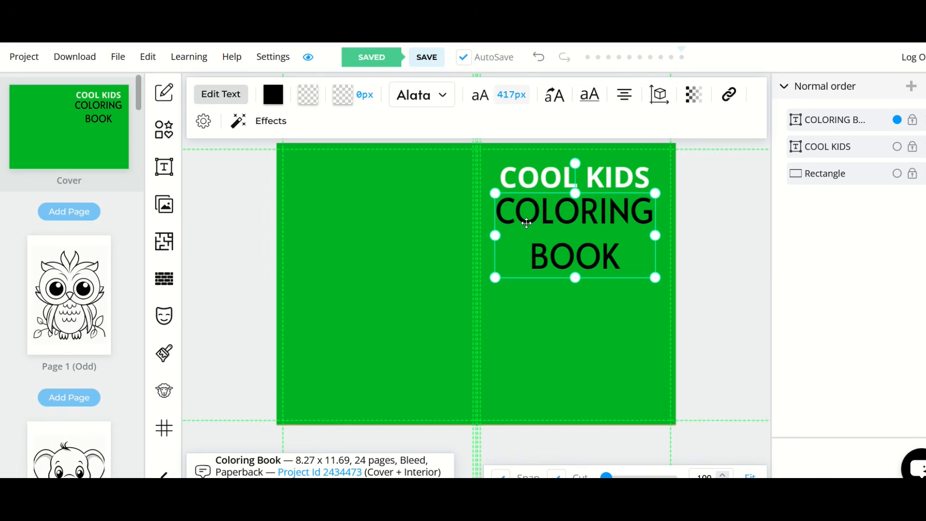
{"action": "left_click_drag", "start_coordinate": [527, 225], "coordinate": [527, 233]}
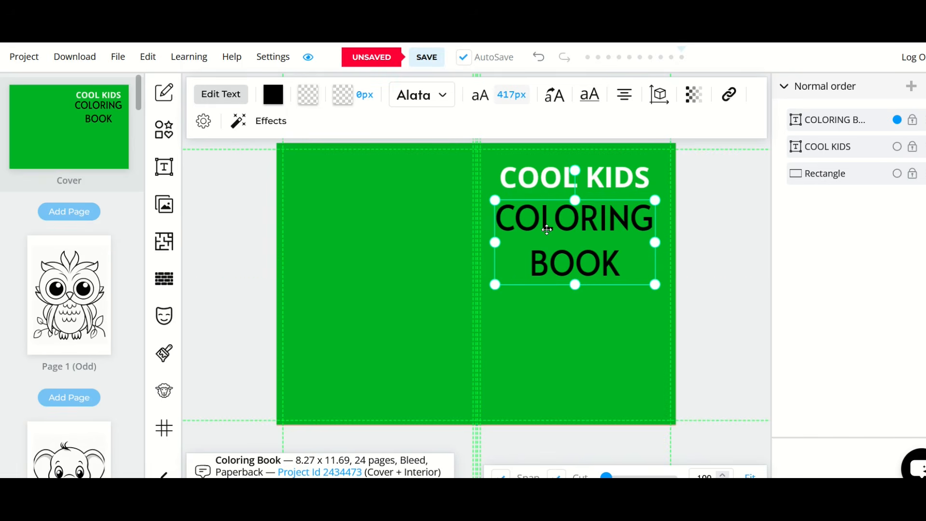
Step: Set the COLORING BOOK heading's line height to 82% and move it up closer to COOL KIDS
{"action": "left_click", "coordinate": [480, 96]}
{"action": "left_click_drag", "start_coordinate": [529, 128], "coordinate": [311, 148]}
{"action": "left_click_drag", "start_coordinate": [294, 331], "coordinate": [280, 351]}
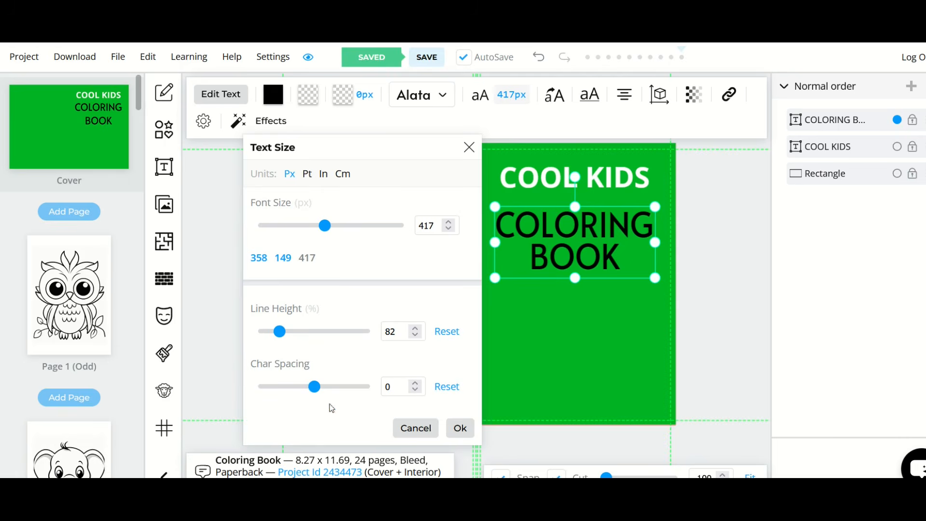
{"action": "left_click", "coordinate": [459, 428]}
{"action": "left_click_drag", "start_coordinate": [549, 252], "coordinate": [549, 242]}
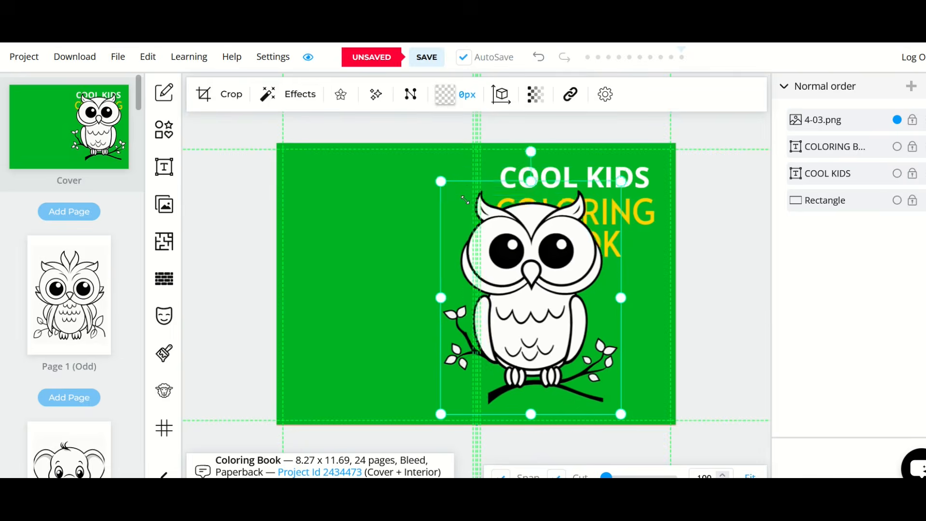
Step: Shrink the owl image 4-03.png and position it beneath the title on the front cover
{"action": "left_click_drag", "start_coordinate": [464, 199], "coordinate": [525, 278]}
{"action": "left_click_drag", "start_coordinate": [571, 315], "coordinate": [584, 308]}
Step: Lower the green background rectangle's opacity to 35 so the cover template guides show through
{"action": "left_click", "coordinate": [426, 300]}
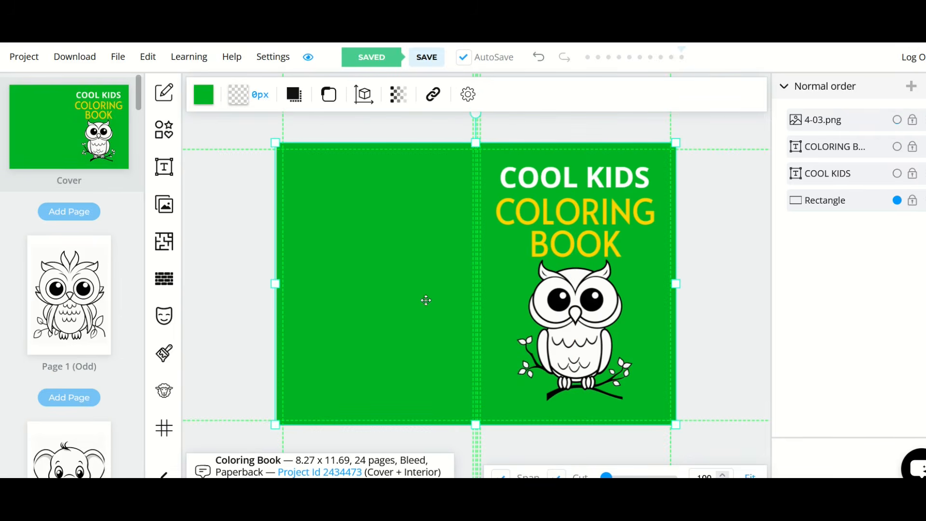
{"action": "mouse_move", "coordinate": [343, 253]}
{"action": "left_mouse_down"}
{"action": "mouse_move", "coordinate": [306, 298]}
{"action": "mouse_move", "coordinate": [402, 235]}
{"action": "mouse_move", "coordinate": [323, 247]}
{"action": "mouse_move", "coordinate": [345, 255]}
{"action": "mouse_move", "coordinate": [417, 329]}
{"action": "mouse_move", "coordinate": [499, 382]}
{"action": "mouse_move", "coordinate": [405, 279]}
{"action": "mouse_move", "coordinate": [372, 254]}
{"action": "mouse_move", "coordinate": [344, 251]}
{"action": "left_mouse_up"}
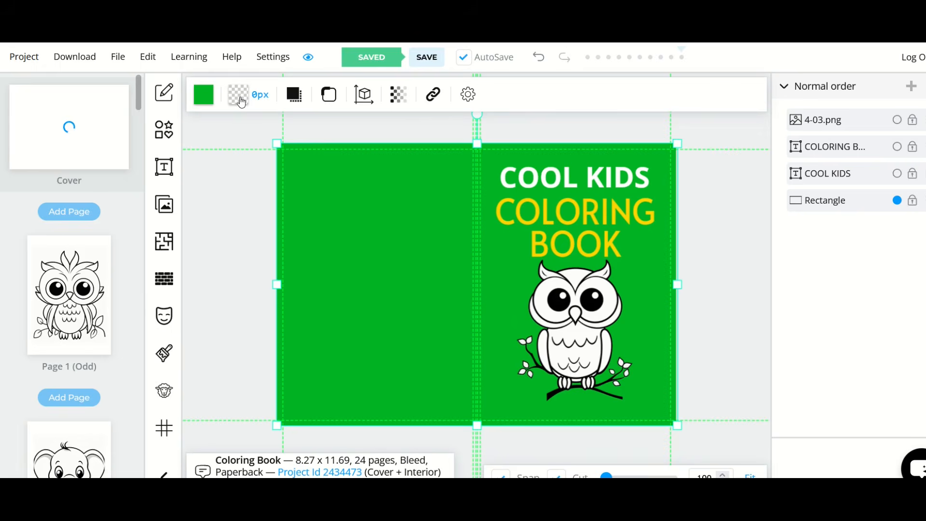
{"action": "left_click", "coordinate": [396, 98]}
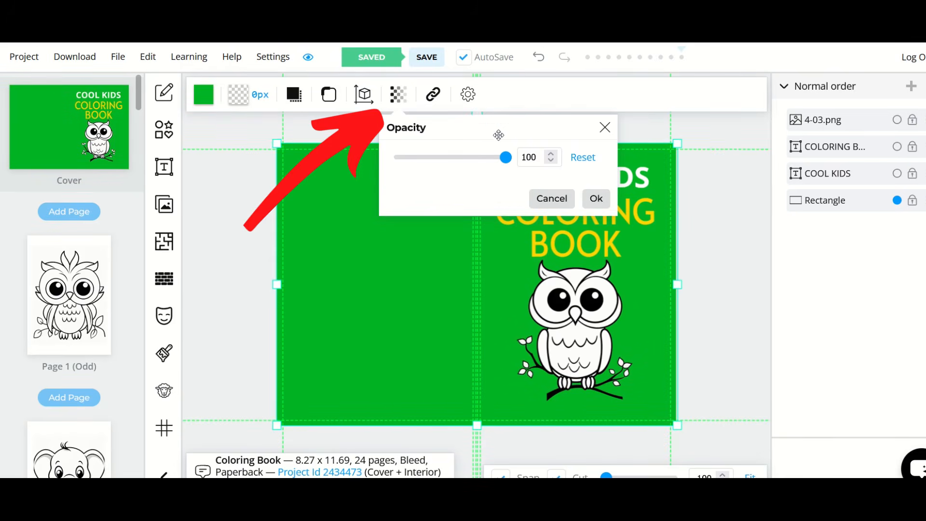
{"action": "left_click_drag", "start_coordinate": [507, 166], "coordinate": [434, 162]}
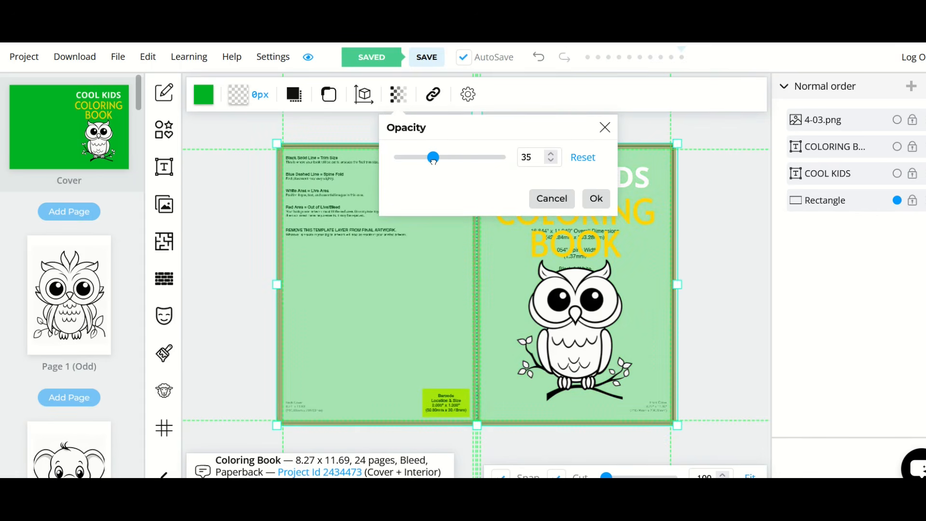
{"action": "left_click", "coordinate": [595, 198]}
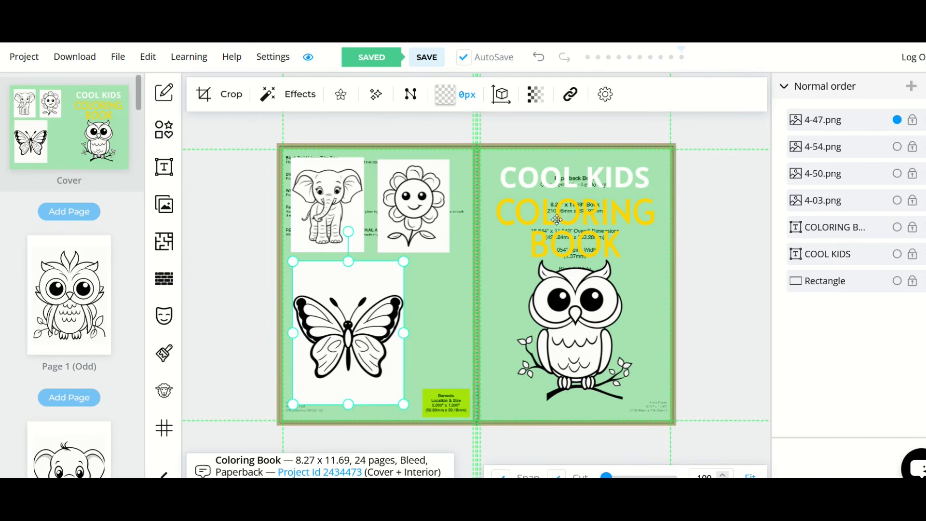
Step: Restore the green background rectangle's opacity to 100
{"action": "left_click", "coordinate": [573, 269]}
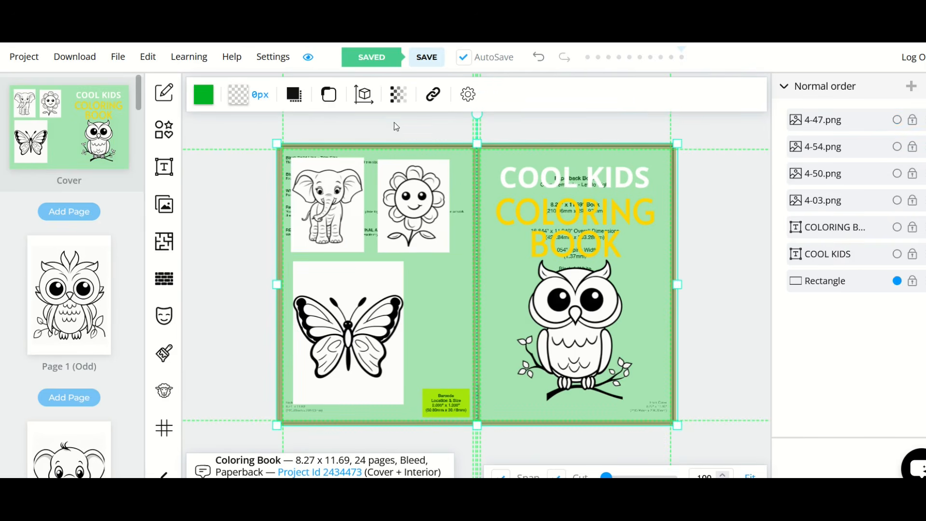
{"action": "left_click", "coordinate": [397, 95]}
{"action": "left_click_drag", "start_coordinate": [429, 153], "coordinate": [553, 164]}
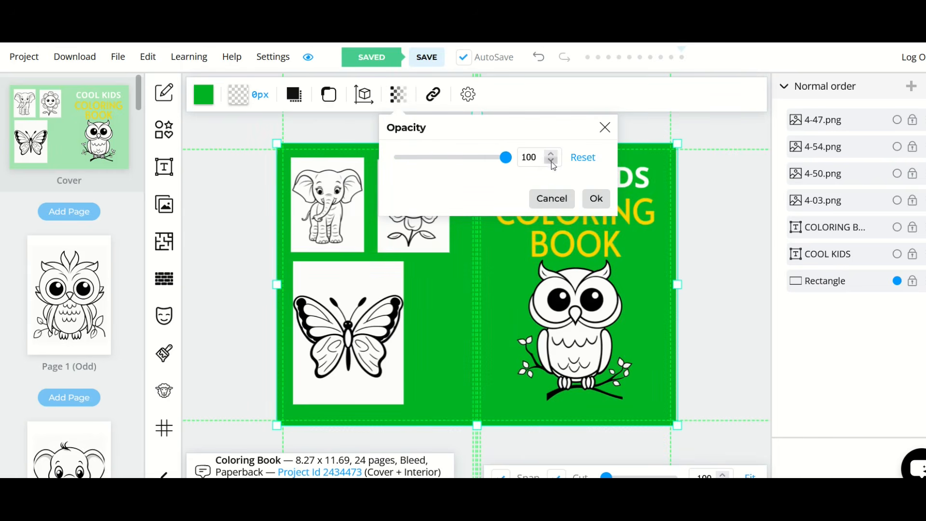
{"action": "left_click", "coordinate": [596, 198]}
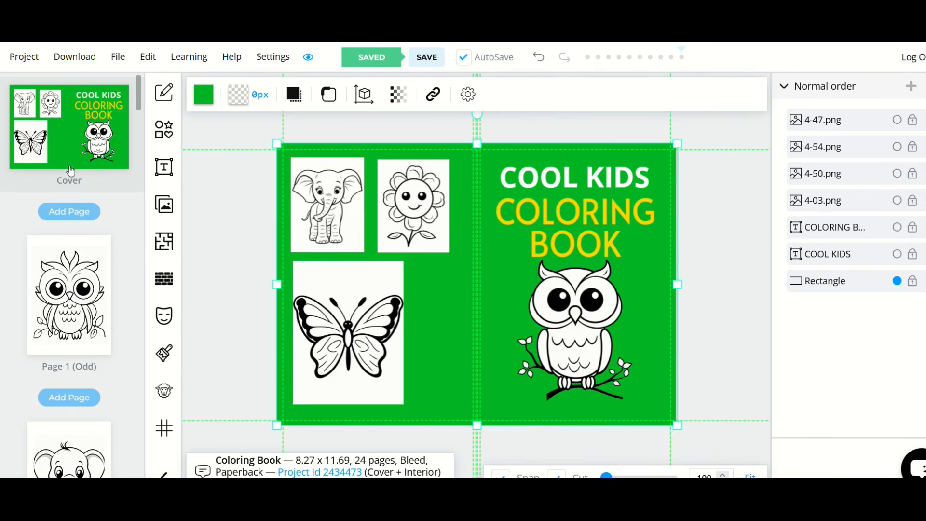
Step: Download the current project in CMYK for printed books and save it as a compressed zip file
{"action": "left_click", "coordinate": [68, 63]}
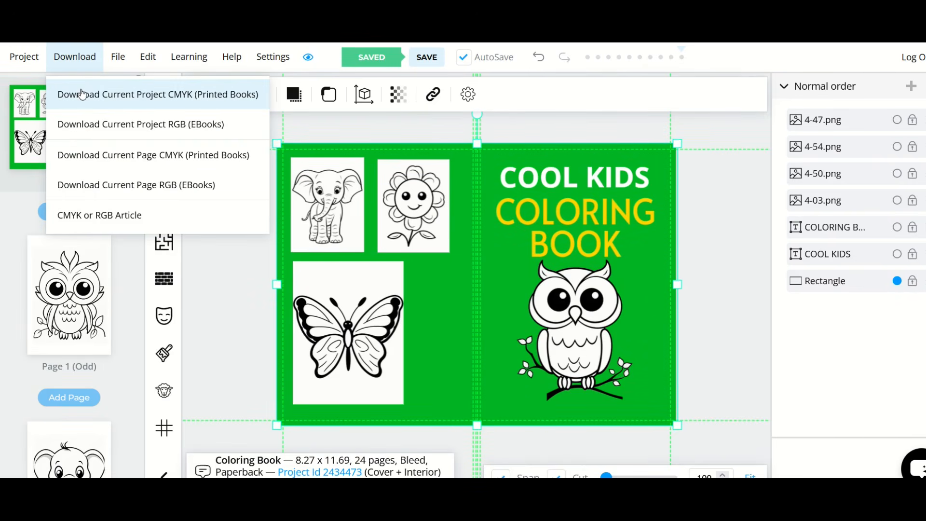
{"action": "left_click", "coordinate": [207, 94]}
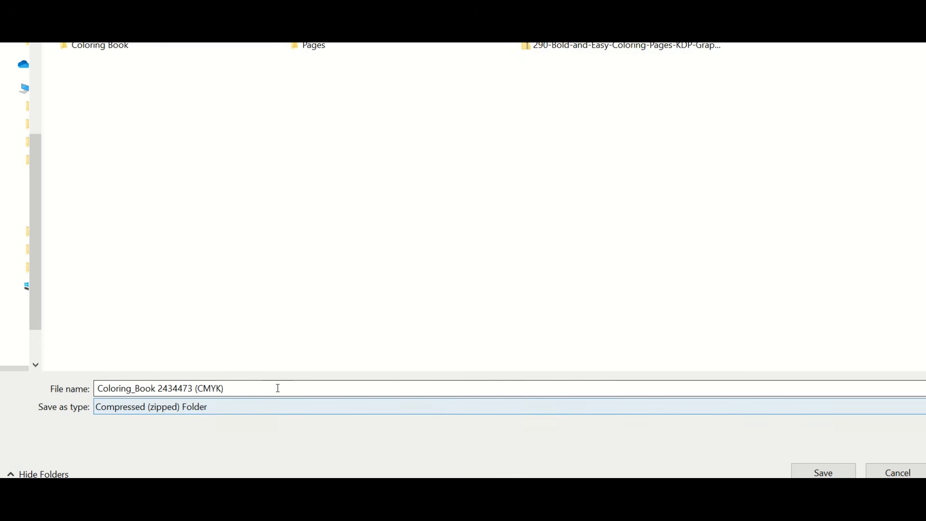
{"action": "left_click", "coordinate": [824, 472]}
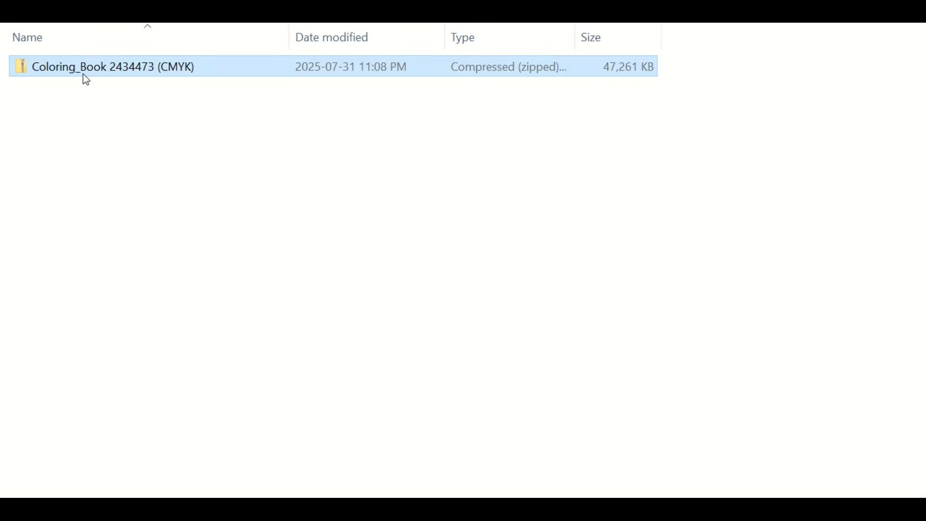
Step: Open the downloaded CMYK archive in the file manager, widen its name column and open the Paperback Cover PDF
{"action": "double_click", "coordinate": [100, 69]}
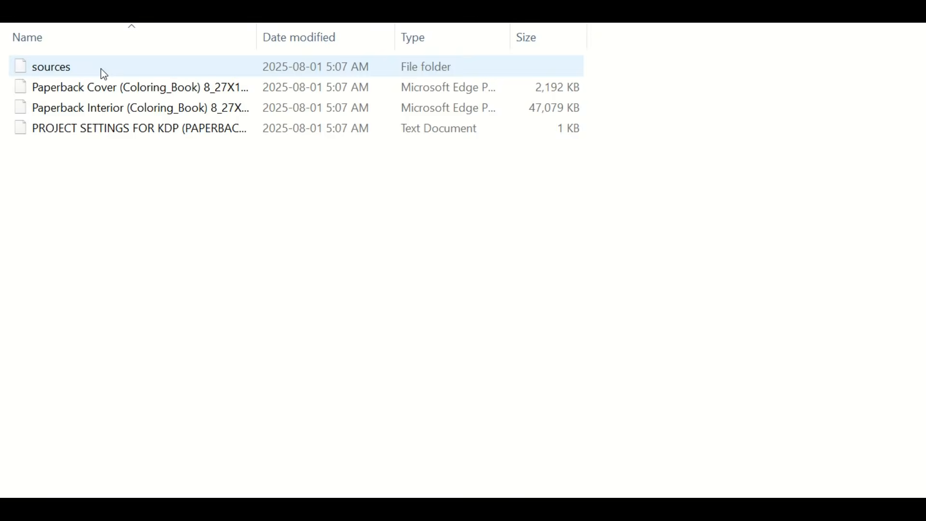
{"action": "left_click_drag", "start_coordinate": [261, 36], "coordinate": [493, 49]}
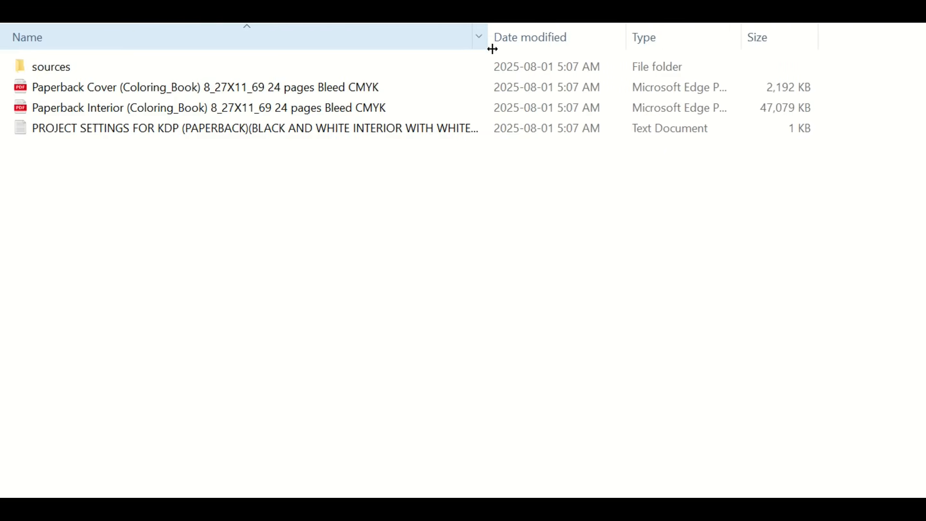
{"action": "double_click", "coordinate": [138, 93]}
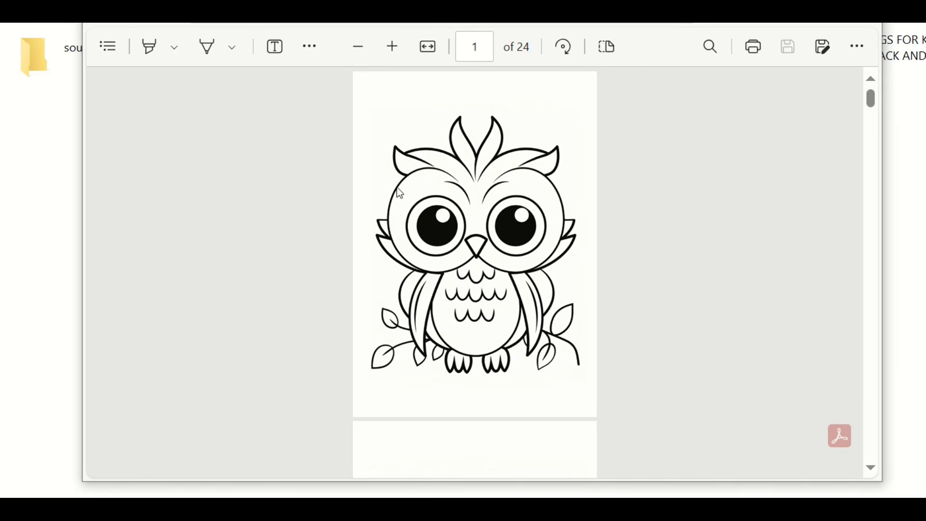
Step: Look through the coloring pages in the exported 24-page interior PDF
{"action": "scroll", "coordinate": [400, 193], "scroll_direction": "down", "scroll_amount": 12}
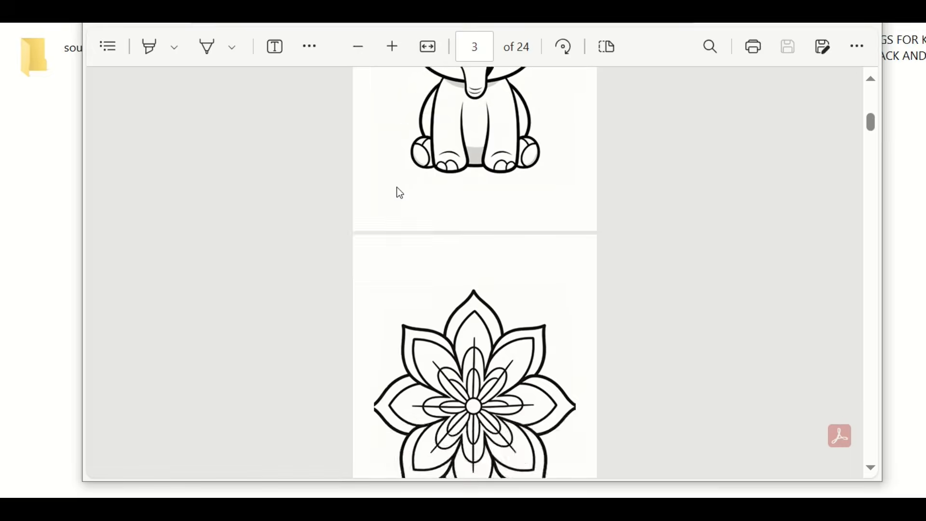
{"action": "scroll", "coordinate": [400, 193], "scroll_direction": "down", "scroll_amount": 12}
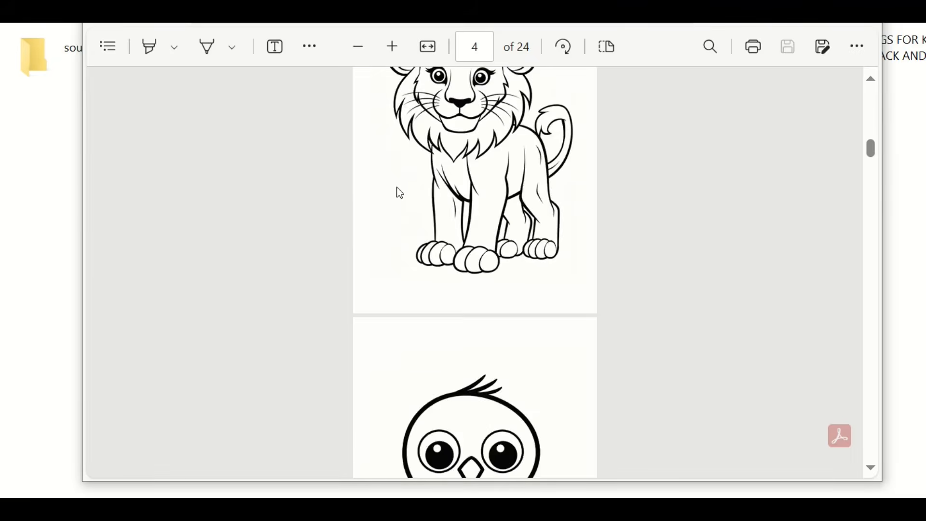
{"action": "scroll", "coordinate": [400, 193], "scroll_direction": "down", "scroll_amount": 12}
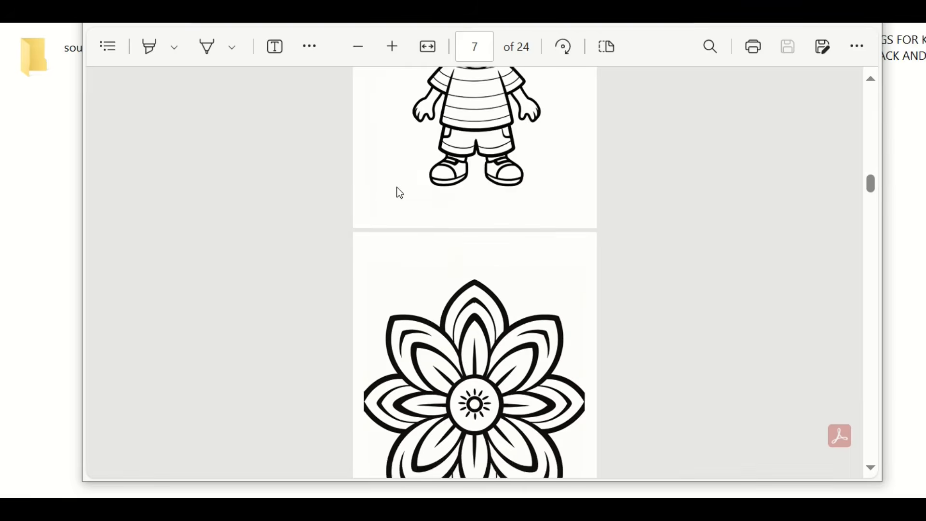
{"action": "scroll", "coordinate": [401, 193], "scroll_direction": "down", "scroll_amount": 12}
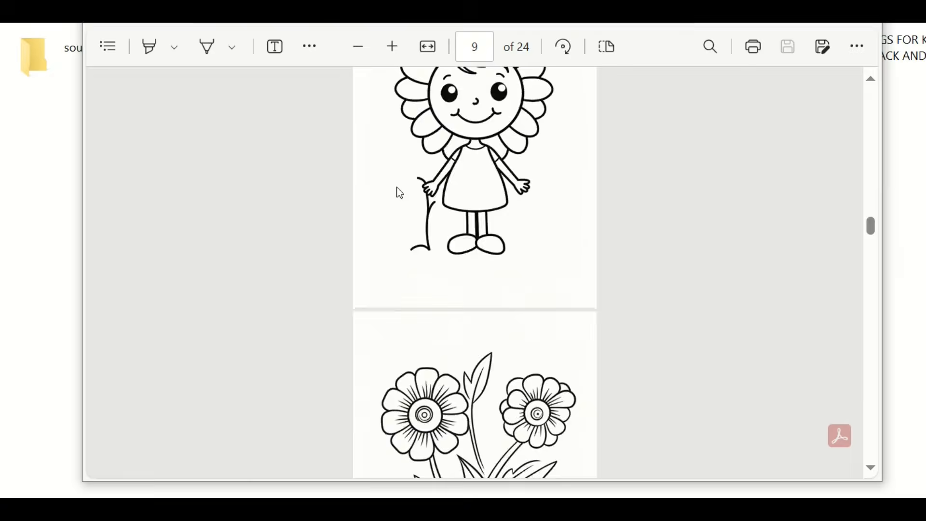
{"action": "scroll", "coordinate": [400, 194], "scroll_direction": "down", "scroll_amount": 12}
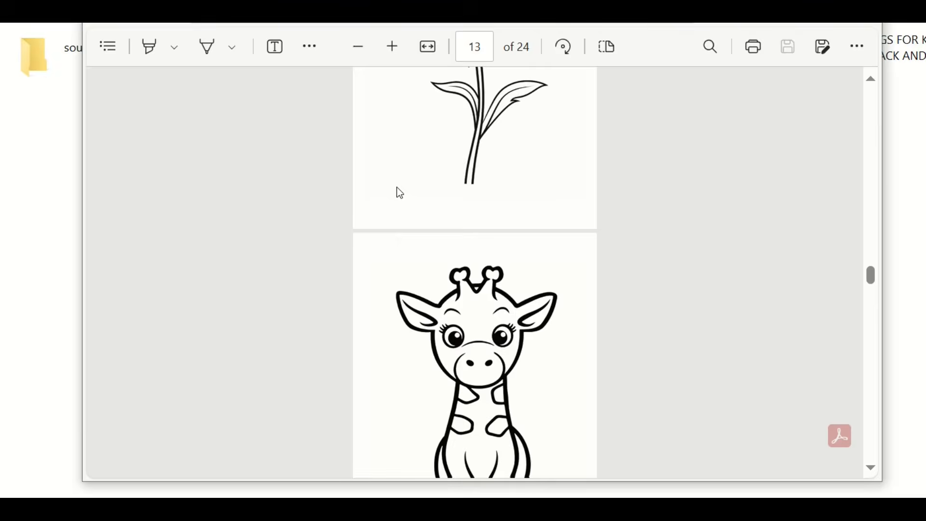
{"action": "scroll", "coordinate": [400, 193], "scroll_direction": "down", "scroll_amount": 12}
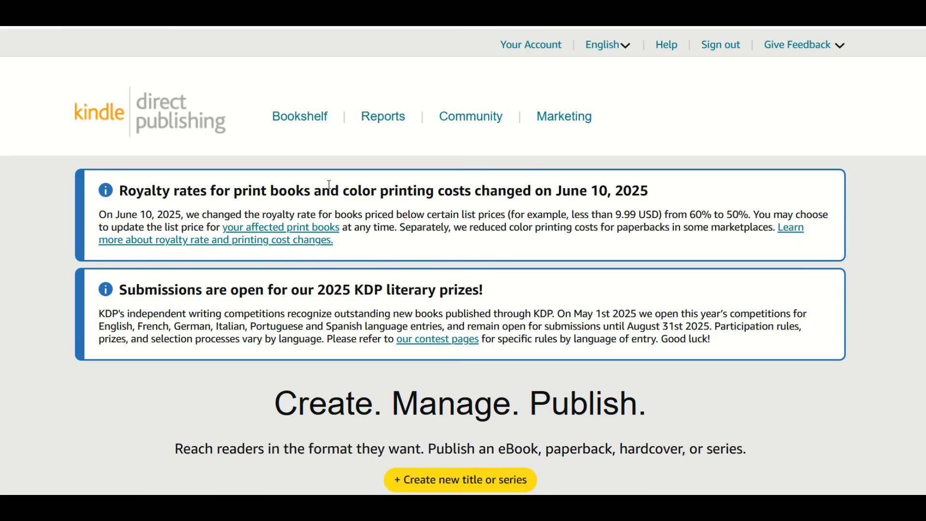
Step: Switch to Kindle Direct Publishing and start a new title as a paperback
{"action": "scroll", "coordinate": [330, 185], "scroll_direction": "down", "scroll_amount": 3}
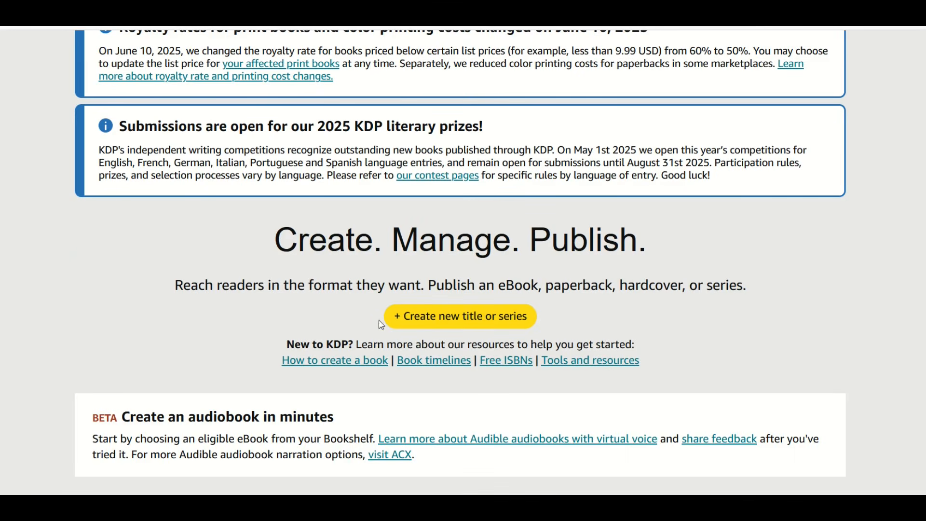
{"action": "left_click", "coordinate": [468, 318]}
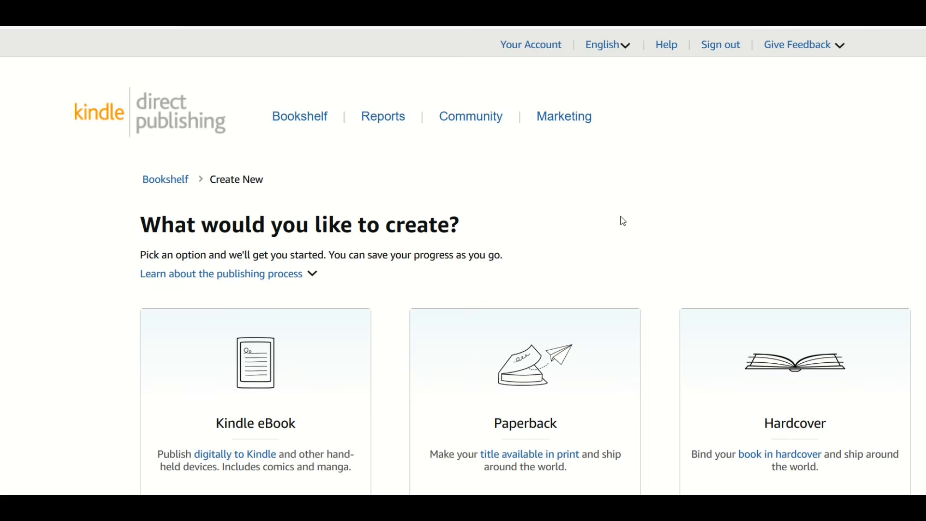
{"action": "scroll", "coordinate": [624, 221], "scroll_direction": "down", "scroll_amount": 3}
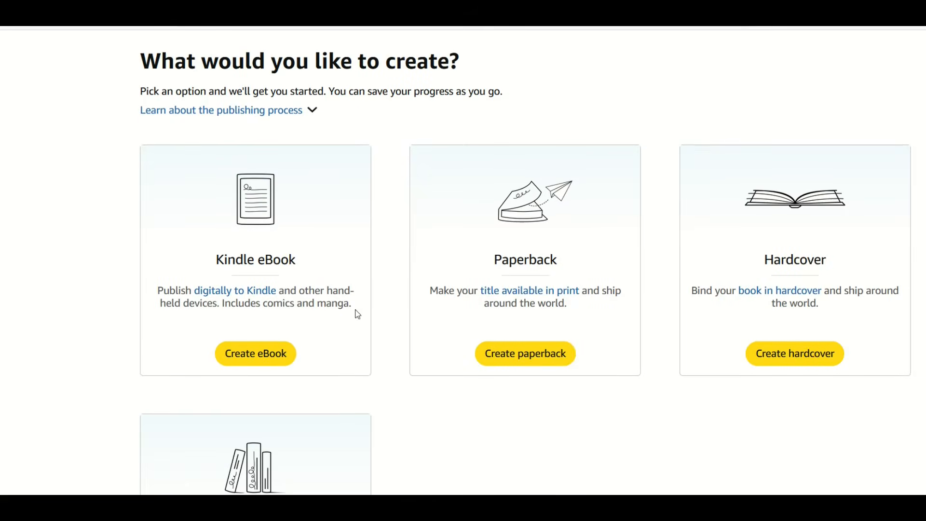
{"action": "scroll", "coordinate": [695, 276], "scroll_direction": "down", "scroll_amount": 2}
{"action": "scroll", "coordinate": [355, 346], "scroll_direction": "down", "scroll_amount": 1}
{"action": "scroll", "coordinate": [355, 345], "scroll_direction": "down", "scroll_amount": 1}
{"action": "scroll", "coordinate": [323, 339], "scroll_direction": "up", "scroll_amount": 3}
{"action": "left_click", "coordinate": [520, 358]}
Step: Enter "Cool Kids Coloring Book - Fun Activity Book For Children" as the book title, with English as the language
{"action": "scroll", "coordinate": [488, 351], "scroll_direction": "down", "scroll_amount": 5}
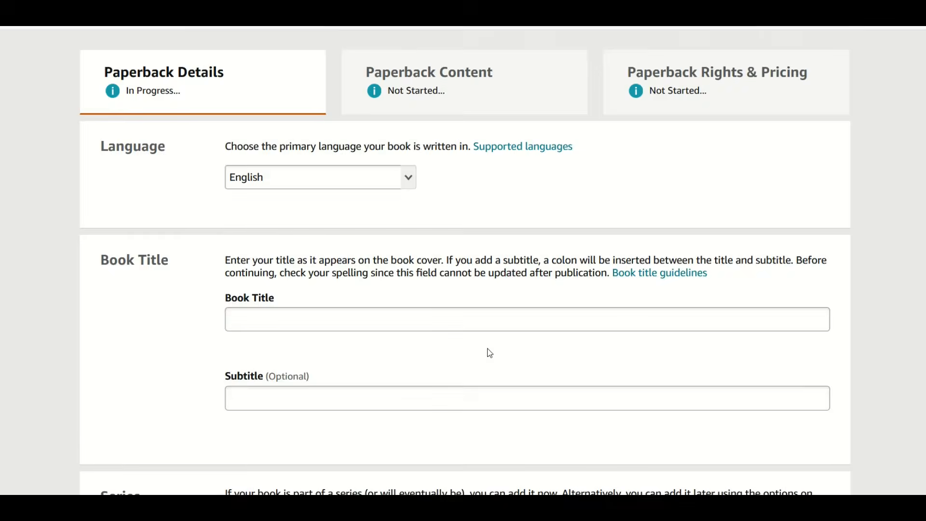
{"action": "scroll", "coordinate": [354, 384], "scroll_direction": "up", "scroll_amount": 5}
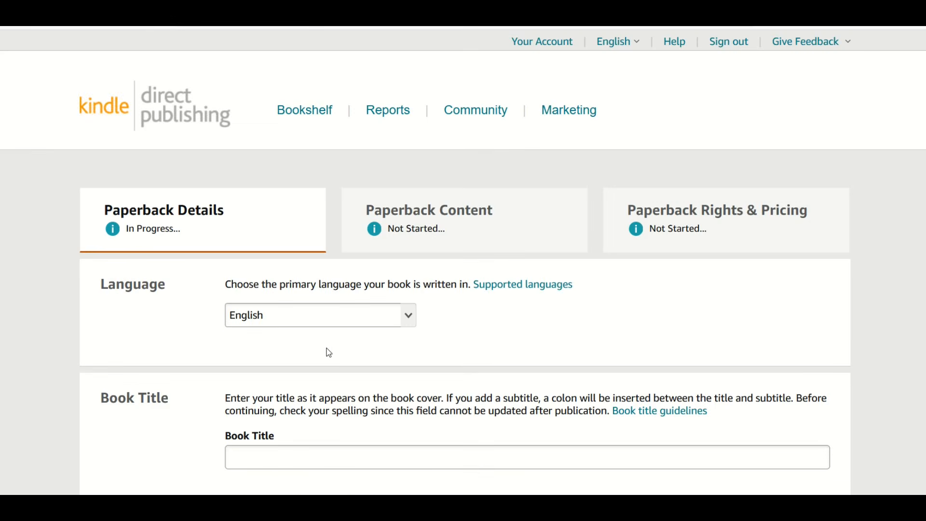
{"action": "scroll", "coordinate": [318, 320], "scroll_direction": "down", "scroll_amount": 3}
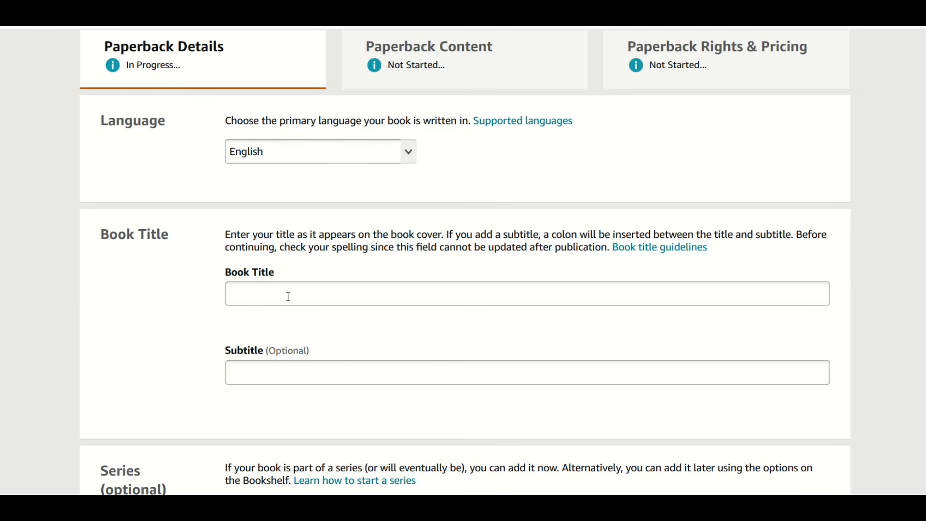
{"action": "scroll", "coordinate": [288, 297], "scroll_direction": "down", "scroll_amount": 8}
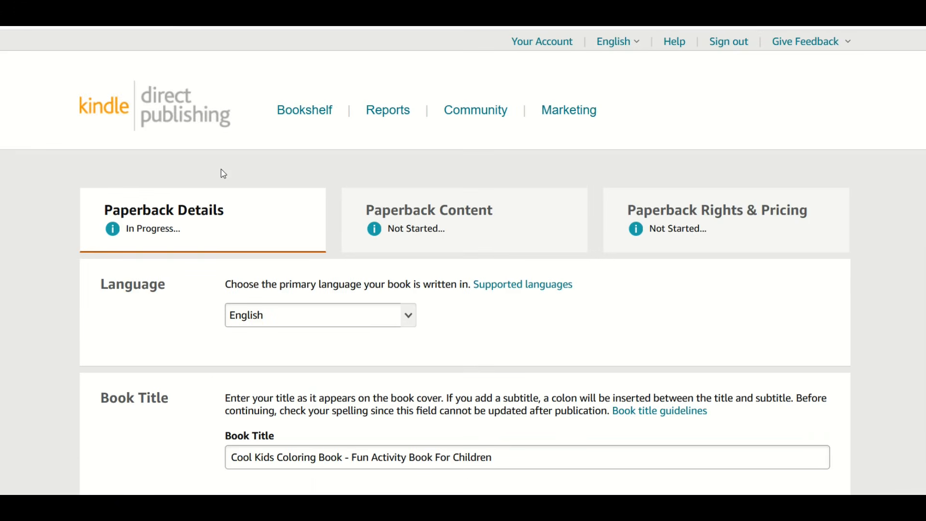
{"action": "scroll", "coordinate": [222, 175], "scroll_direction": "down", "scroll_amount": 3}
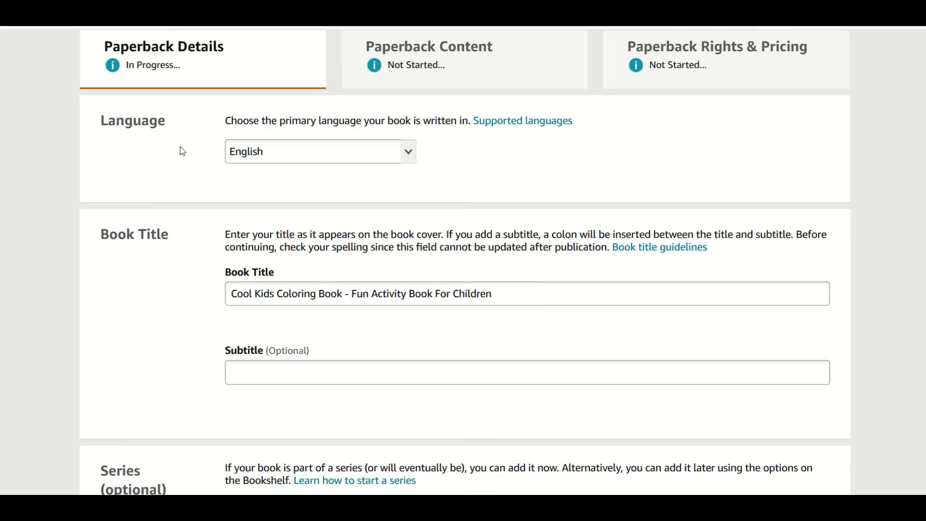
Step: Complete the author name, product description, copyright ownership, reading age 4 to 8 and Amazon.com primary marketplace, leaving subtitle, series and edition blank
{"action": "scroll", "coordinate": [183, 152], "scroll_direction": "down", "scroll_amount": 2}
{"action": "scroll", "coordinate": [201, 197], "scroll_direction": "down", "scroll_amount": 10}
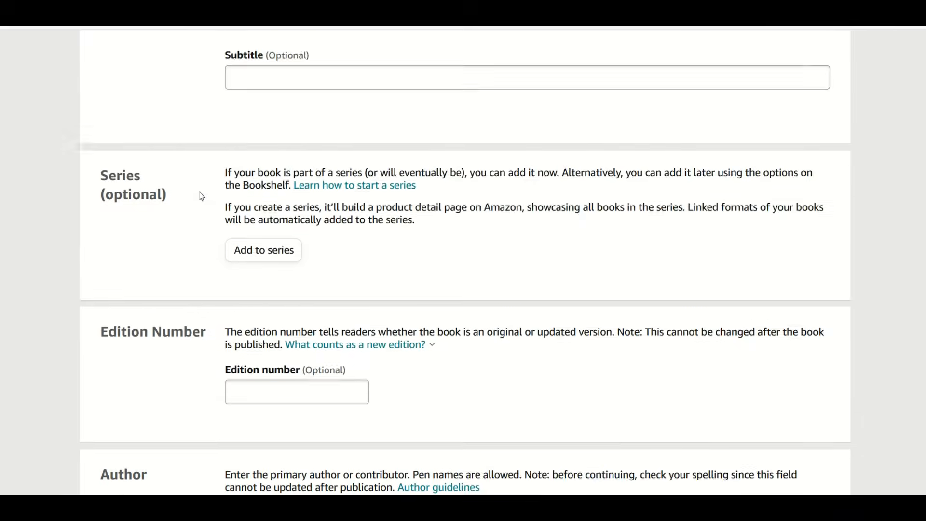
{"action": "scroll", "coordinate": [201, 196], "scroll_direction": "down", "scroll_amount": 3}
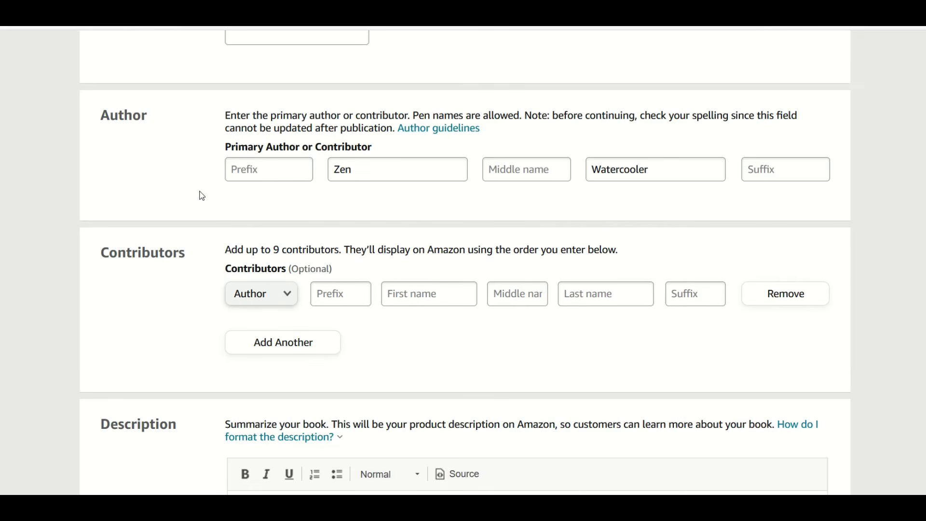
{"action": "scroll", "coordinate": [202, 196], "scroll_direction": "down", "scroll_amount": 7}
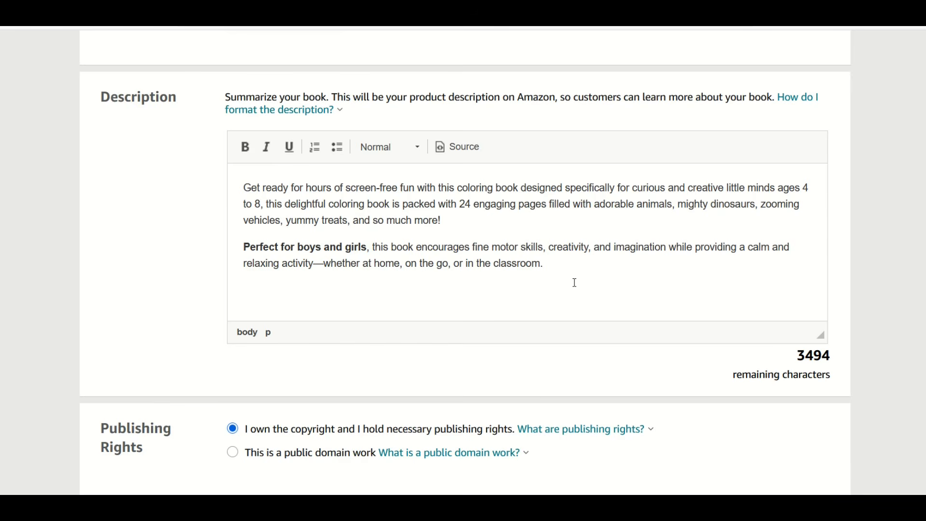
{"action": "scroll", "coordinate": [445, 325], "scroll_direction": "down", "scroll_amount": 7}
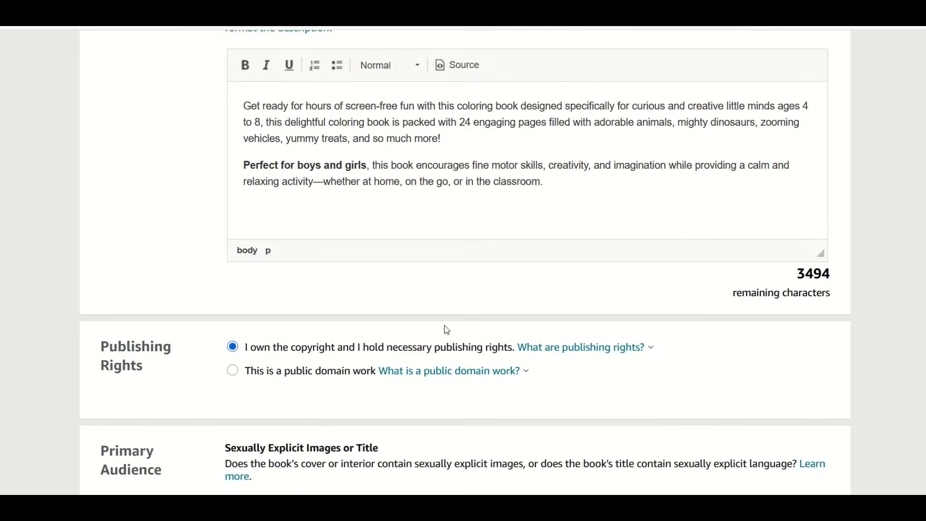
{"action": "scroll", "coordinate": [271, 269], "scroll_direction": "down", "scroll_amount": 7}
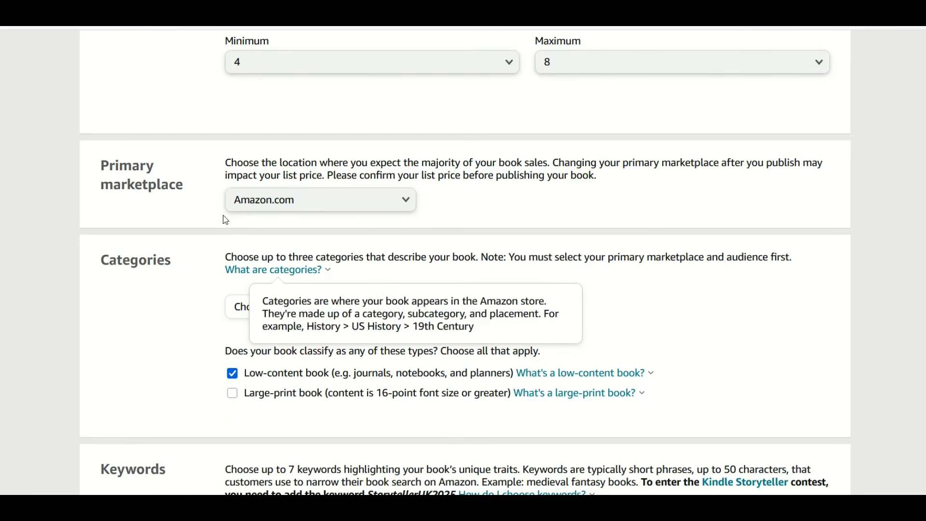
Step: Assign three Children's Books placements: Activities, Crafts & Games > General, Animals > Fiction, and Activities, Crafts & Games > Activity Books > General
{"action": "scroll", "coordinate": [180, 265], "scroll_direction": "down", "scroll_amount": 2}
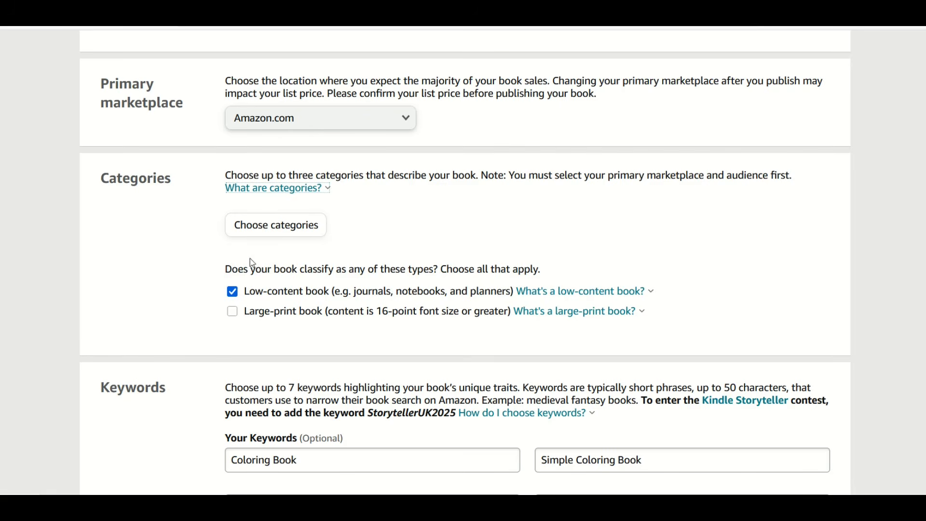
{"action": "left_click", "coordinate": [254, 231]}
{"action": "left_click", "coordinate": [205, 261]}
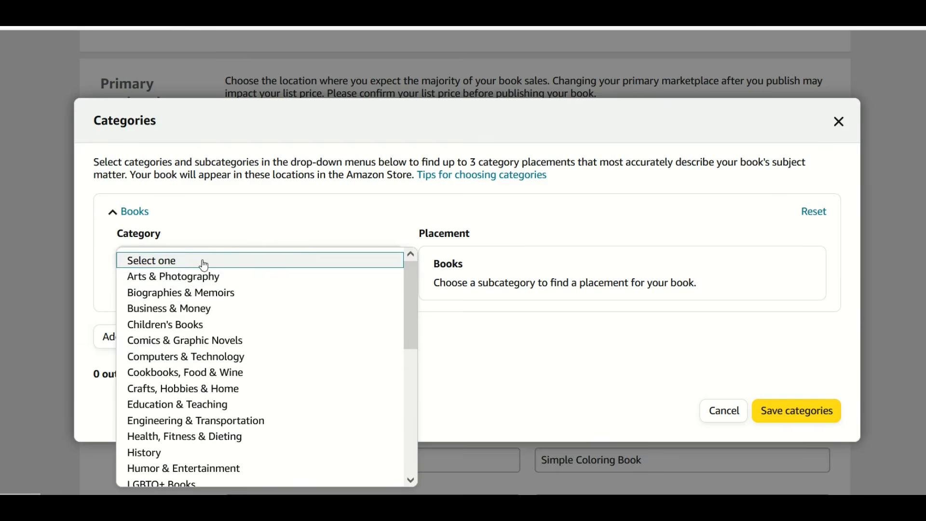
{"action": "left_click", "coordinate": [202, 326]}
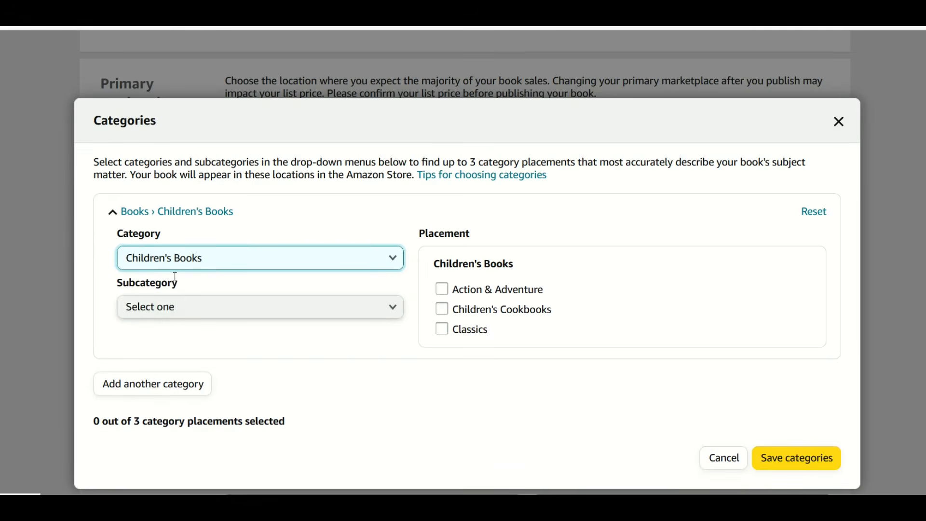
{"action": "left_click", "coordinate": [177, 307]}
{"action": "left_click", "coordinate": [177, 90]}
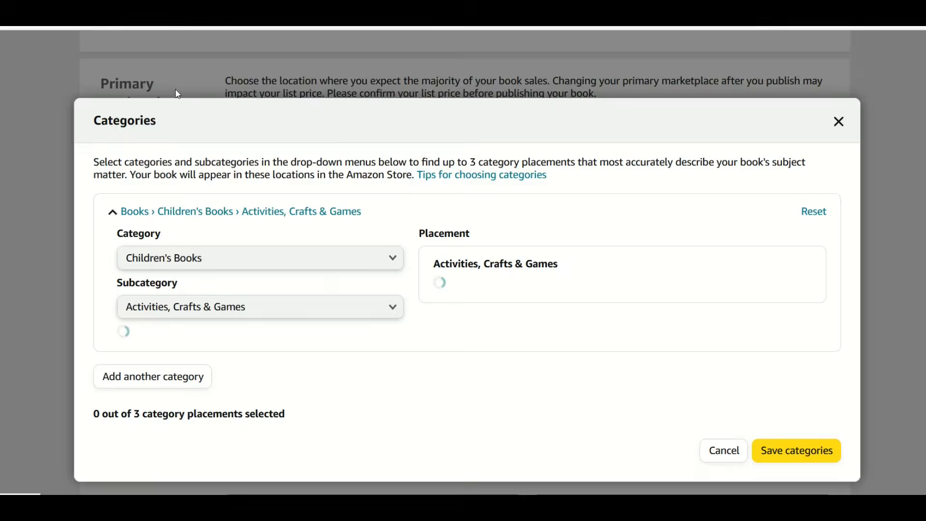
{"action": "left_click", "coordinate": [442, 288]}
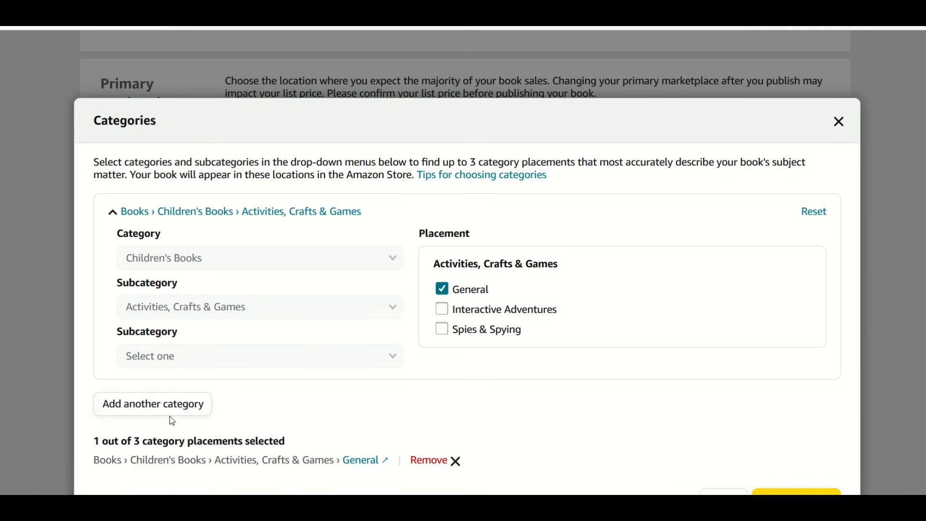
{"action": "left_click", "coordinate": [154, 406]}
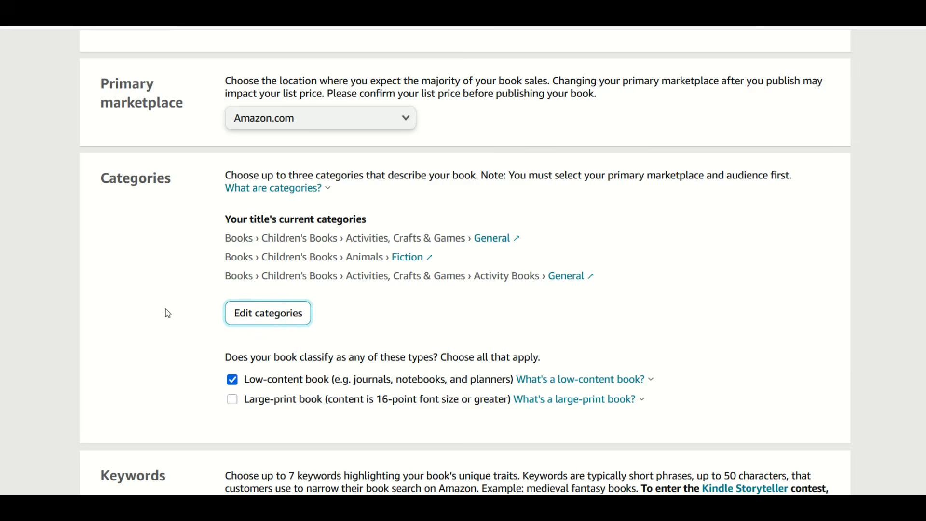
Step: Check the low-content classification, keywords and immediate release, and save the paperback details to continue to the content page
{"action": "scroll", "coordinate": [318, 273], "scroll_direction": "down", "scroll_amount": 2}
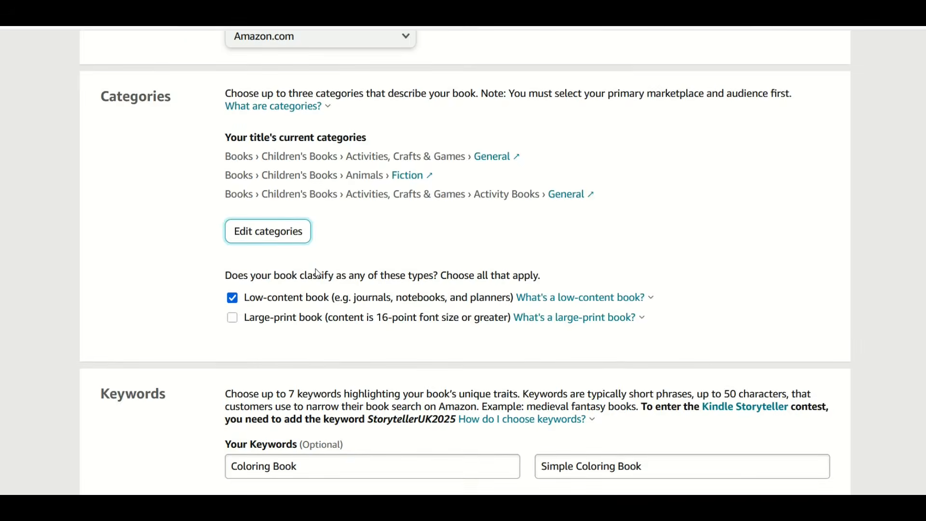
{"action": "scroll", "coordinate": [318, 272], "scroll_direction": "down", "scroll_amount": 2}
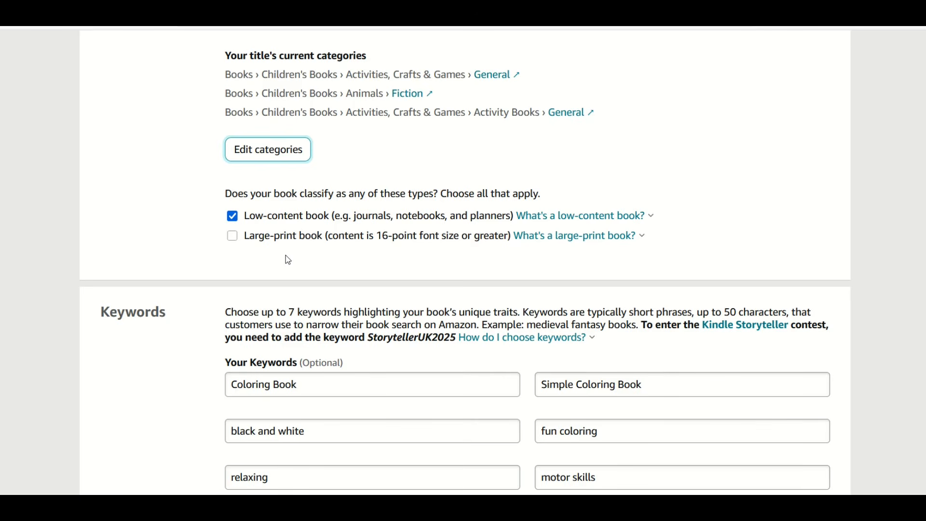
{"action": "scroll", "coordinate": [285, 258], "scroll_direction": "down", "scroll_amount": 2}
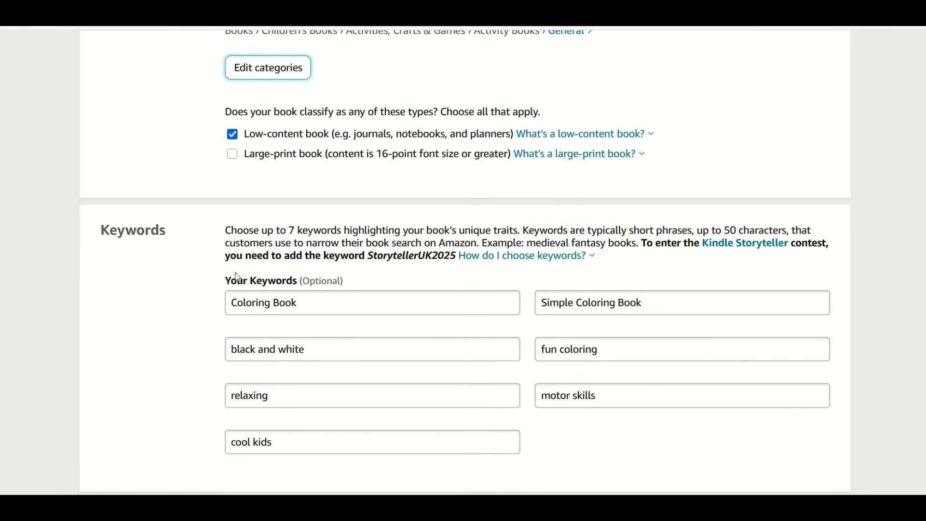
{"action": "scroll", "coordinate": [341, 271], "scroll_direction": "down", "scroll_amount": 2}
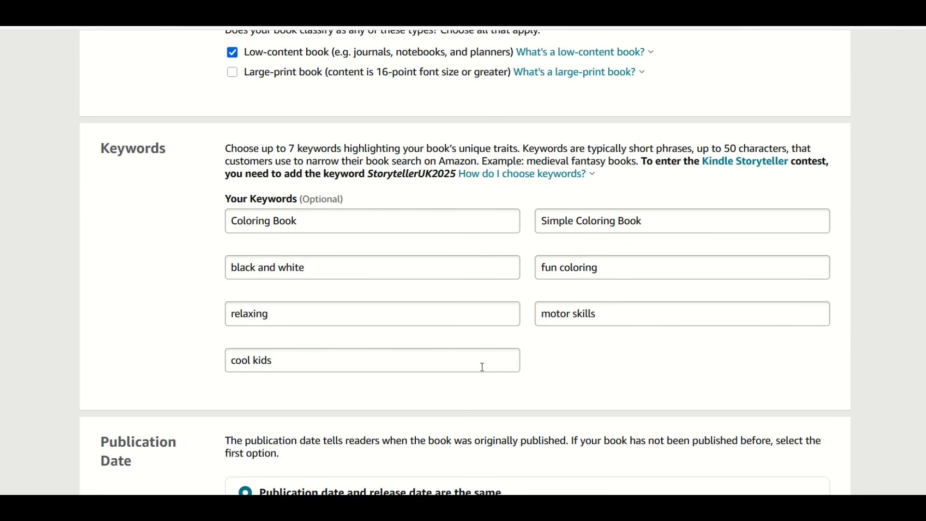
{"action": "scroll", "coordinate": [482, 368], "scroll_direction": "down", "scroll_amount": 2}
{"action": "scroll", "coordinate": [406, 368], "scroll_direction": "down", "scroll_amount": 10}
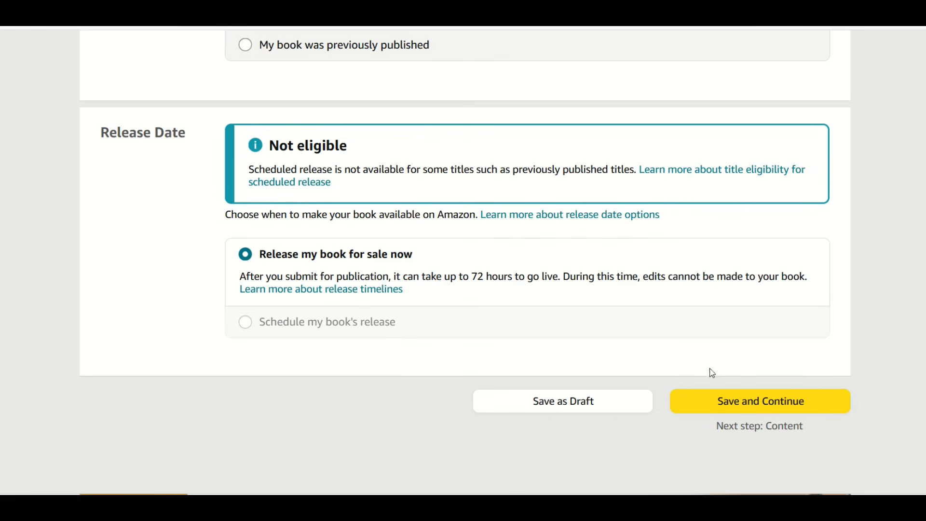
{"action": "left_click", "coordinate": [701, 407]}
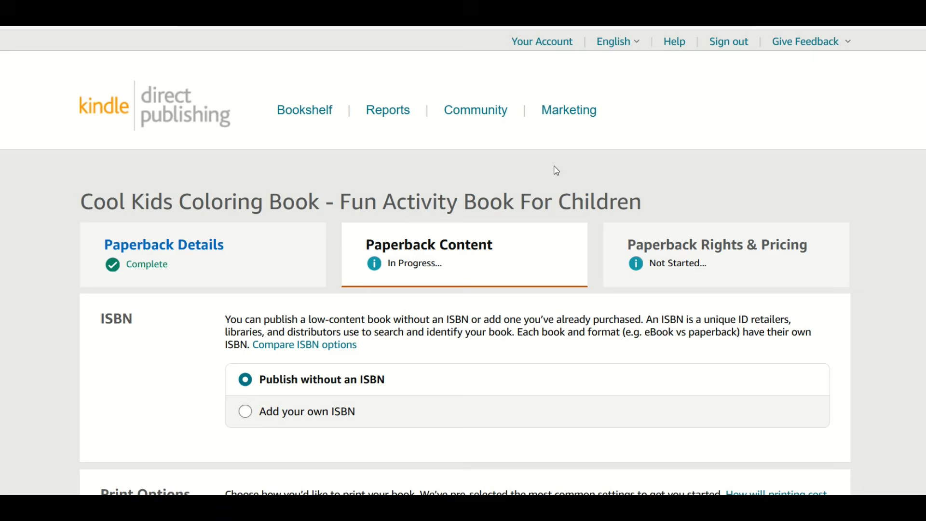
Step: Keep publishing without an ISBN and a black & white interior with white paper, and set the trim size to 8.27 x 11.69 in
{"action": "scroll", "coordinate": [174, 341], "scroll_direction": "down", "scroll_amount": 2}
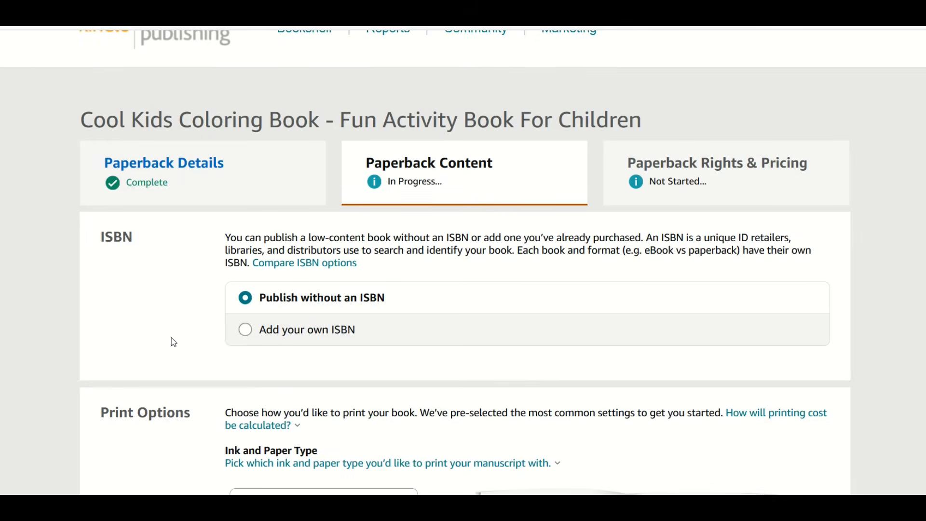
{"action": "scroll", "coordinate": [174, 341], "scroll_direction": "down", "scroll_amount": 2}
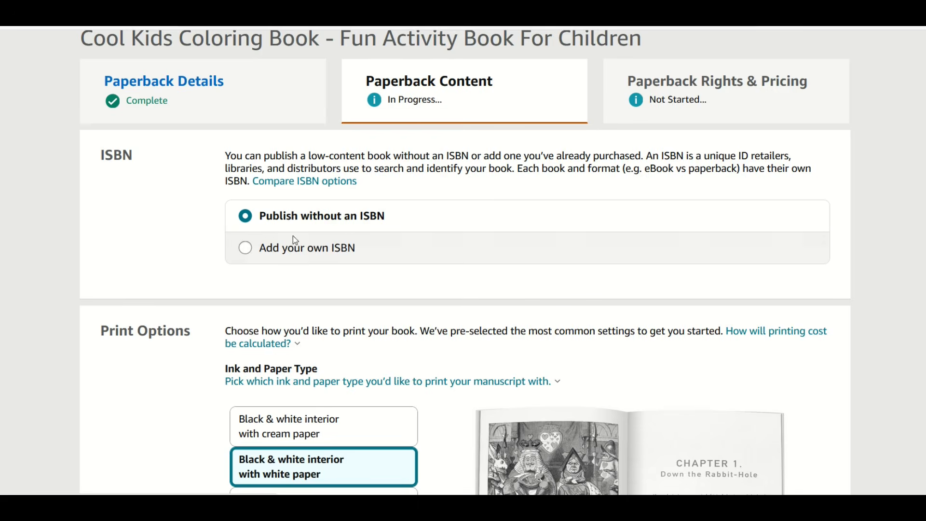
{"action": "scroll", "coordinate": [271, 252], "scroll_direction": "down", "scroll_amount": 4}
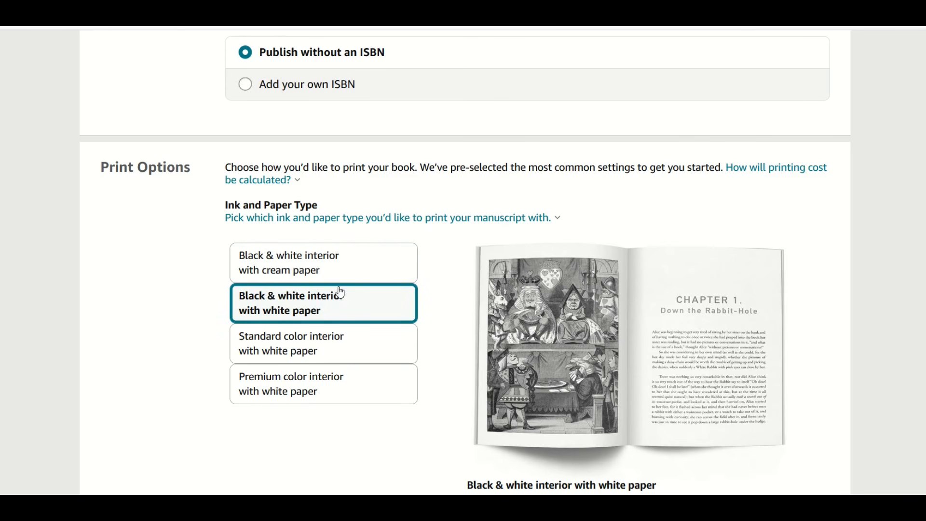
{"action": "scroll", "coordinate": [319, 306], "scroll_direction": "down", "scroll_amount": 7}
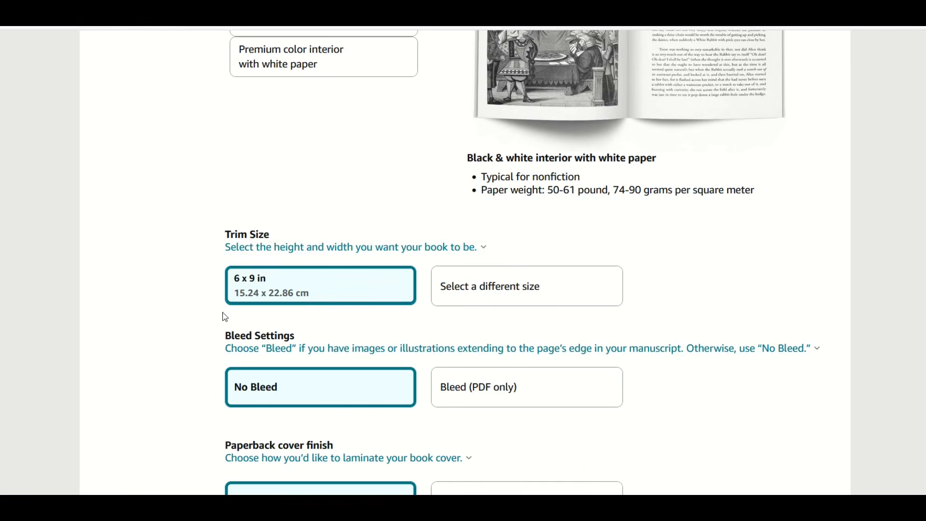
{"action": "left_click", "coordinate": [337, 248]}
{"action": "left_click", "coordinate": [181, 324]}
{"action": "left_click", "coordinate": [230, 291]}
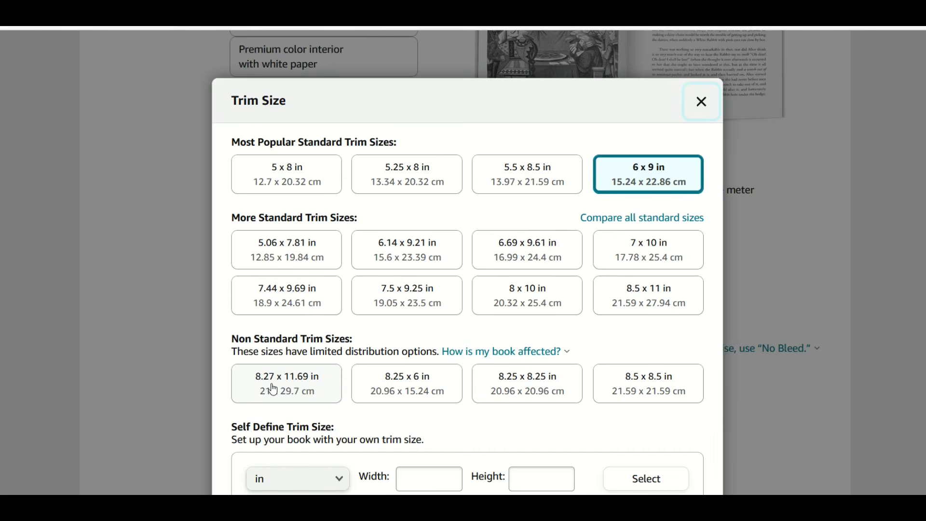
{"action": "left_click", "coordinate": [274, 389]}
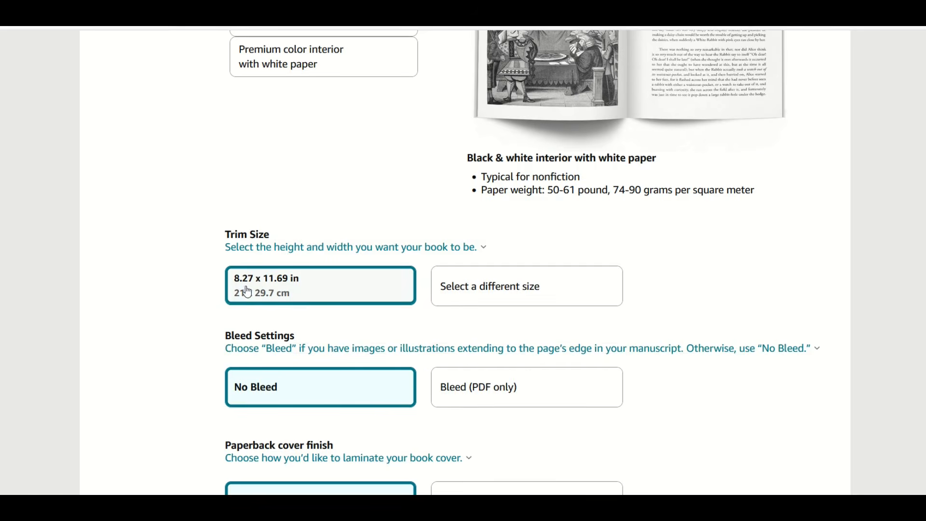
Step: Keep No Bleed and the matte finish, and upload "Paperback Interior (Coloring_Book) 8_27X11_69 24 pages Bleed CMYK" as the manuscript
{"action": "scroll", "coordinate": [242, 303], "scroll_direction": "down", "scroll_amount": 5}
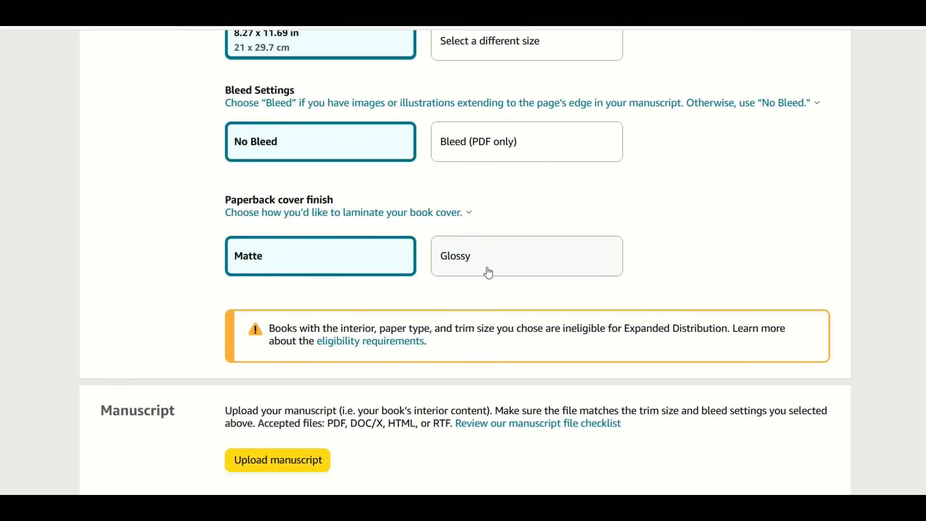
{"action": "scroll", "coordinate": [449, 282], "scroll_direction": "down", "scroll_amount": 3}
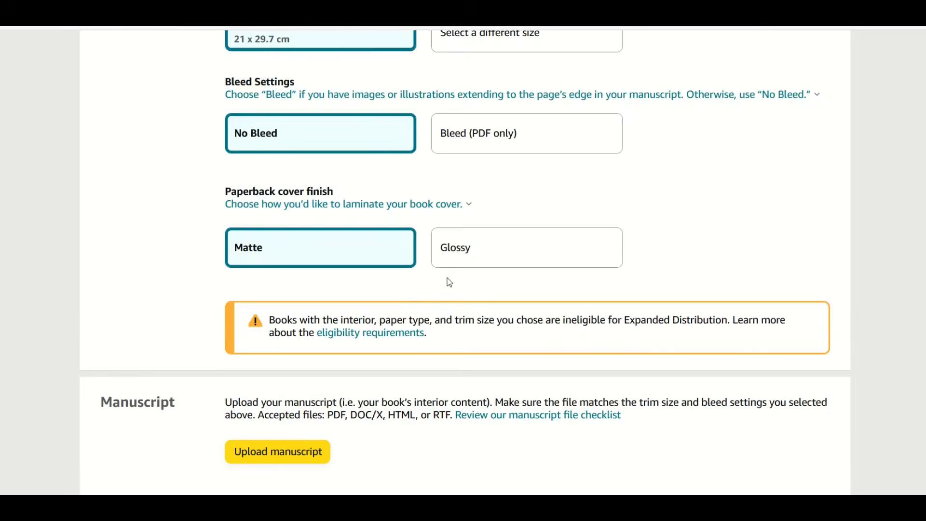
{"action": "scroll", "coordinate": [448, 283], "scroll_direction": "down", "scroll_amount": 2}
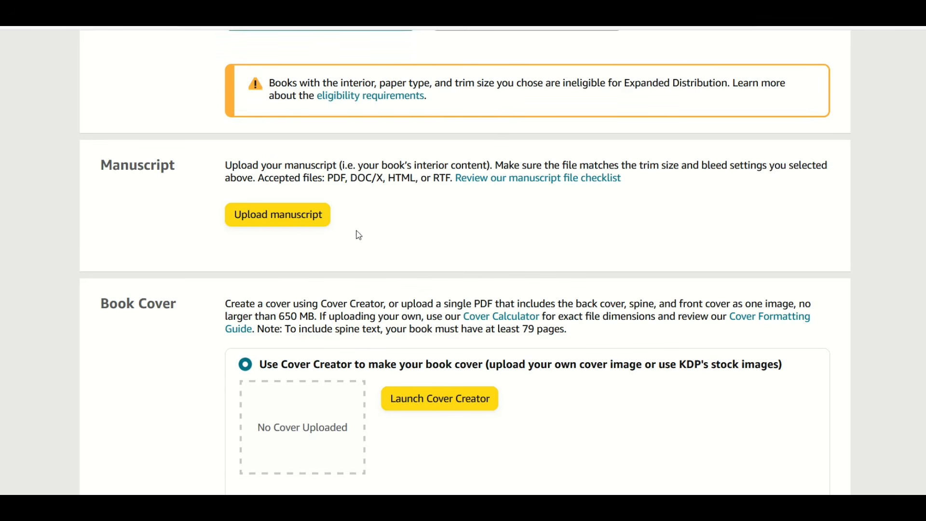
{"action": "left_click", "coordinate": [269, 221]}
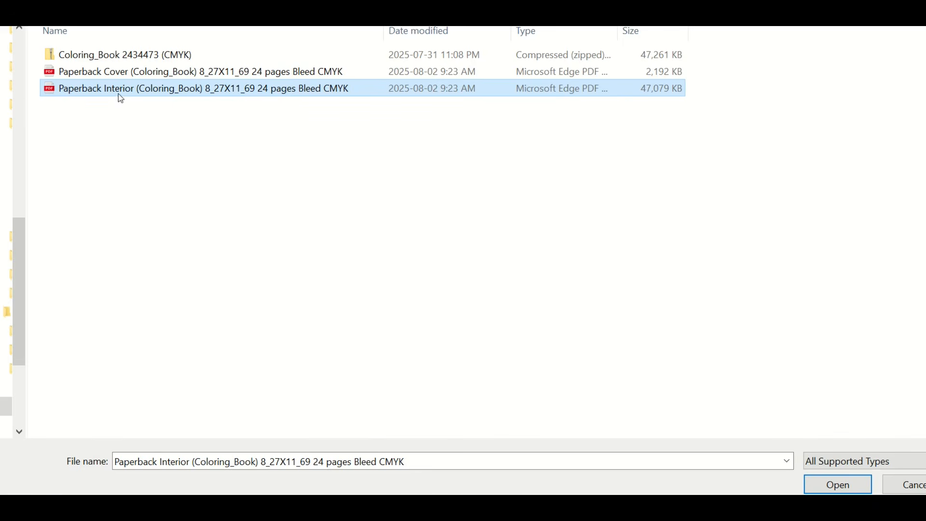
{"action": "left_click", "coordinate": [834, 485]}
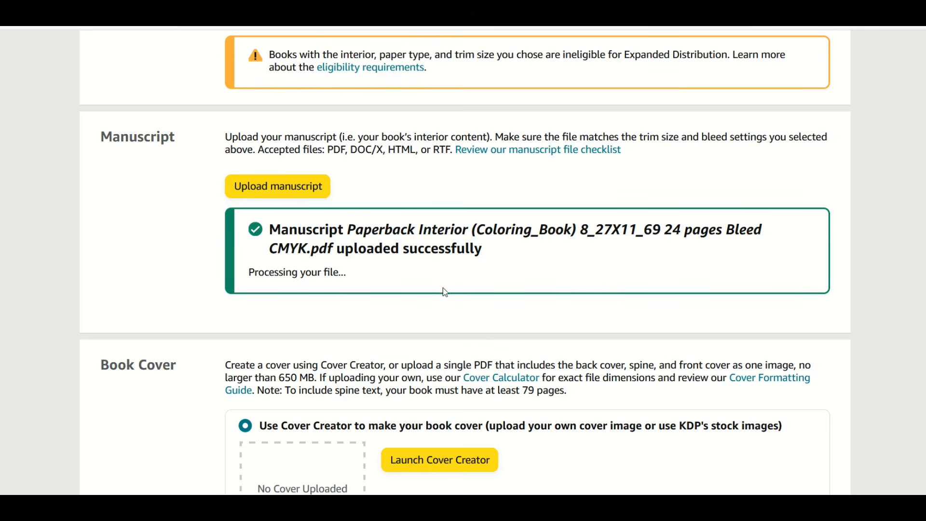
Step: Choose to upload an existing print-ready cover and upload "Paperback Cover (Coloring_Book) 8_27X11_69 24 pages Bleed CMYK"
{"action": "scroll", "coordinate": [263, 215], "scroll_direction": "down", "scroll_amount": 3}
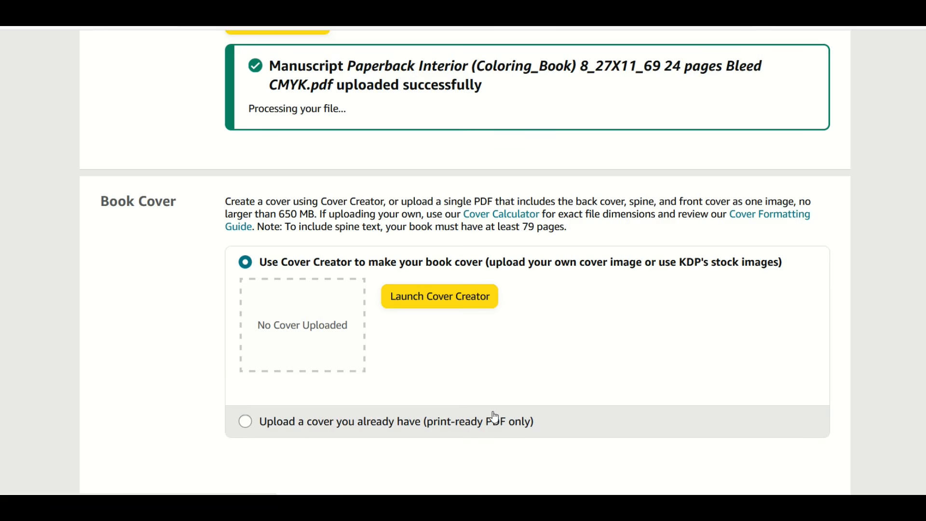
{"action": "left_click", "coordinate": [260, 426]}
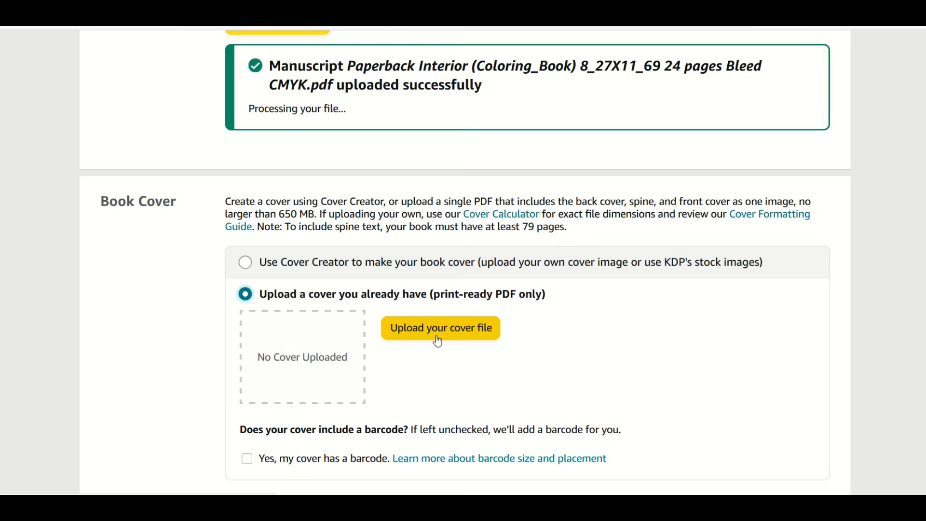
{"action": "left_click", "coordinate": [437, 335]}
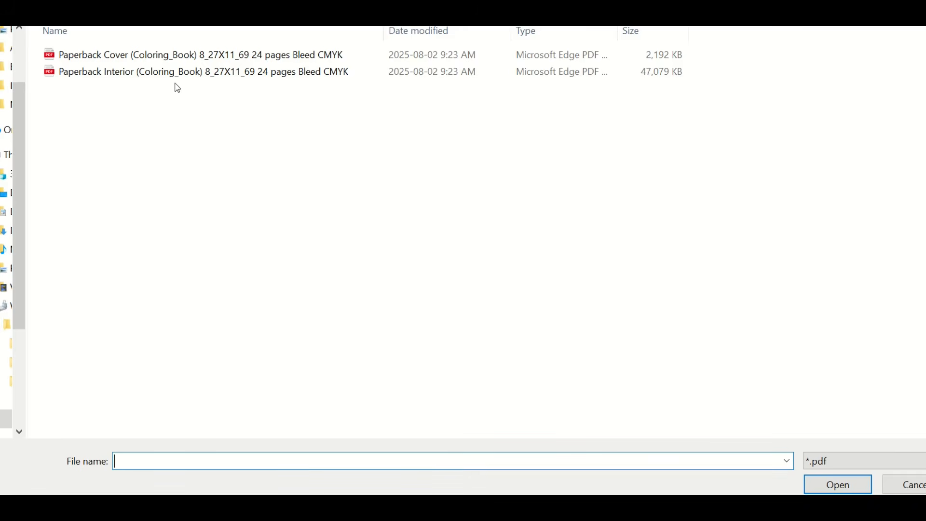
{"action": "left_click", "coordinate": [96, 63]}
{"action": "left_click", "coordinate": [808, 480]}
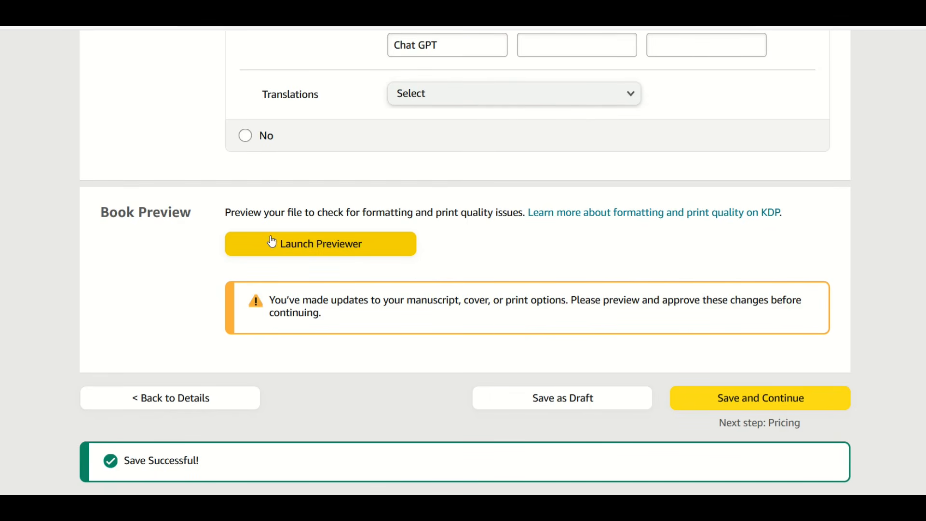
Step: Review the cover and interior pages through page 24 in the print previewer, and approve the book
{"action": "left_click", "coordinate": [297, 245]}
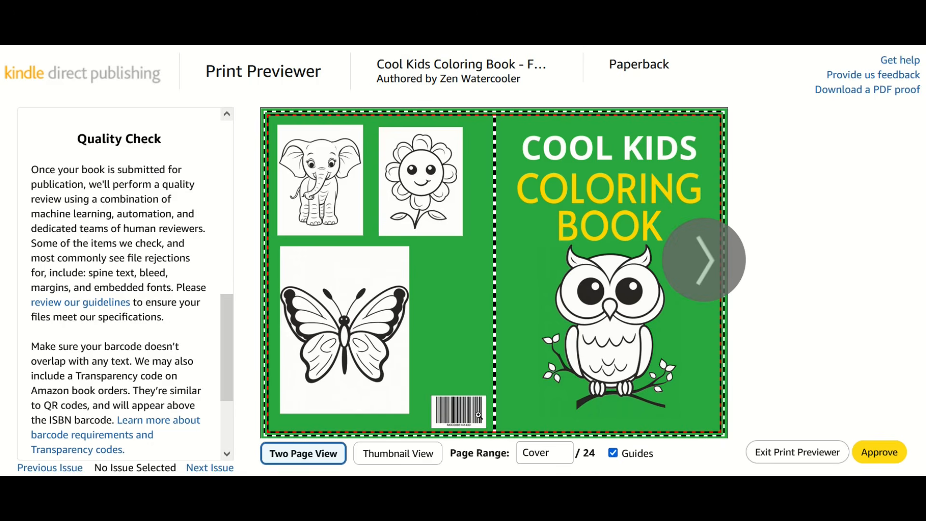
{"action": "left_click", "coordinate": [705, 260]}
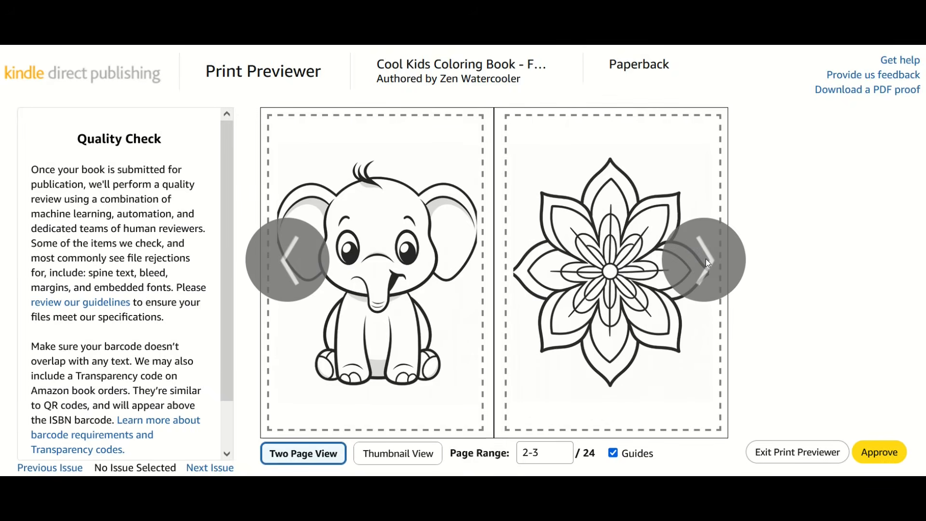
{"action": "left_click", "coordinate": [705, 259]}
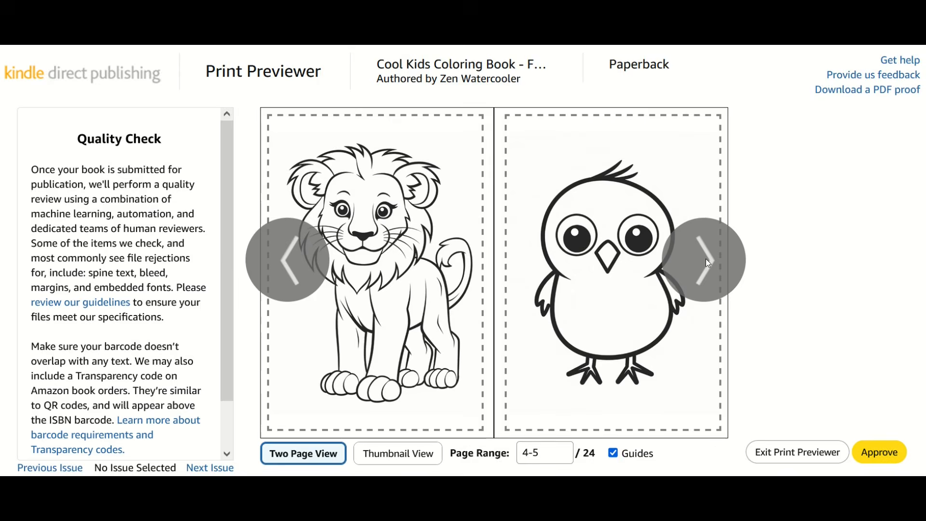
{"action": "left_click", "coordinate": [705, 258]}
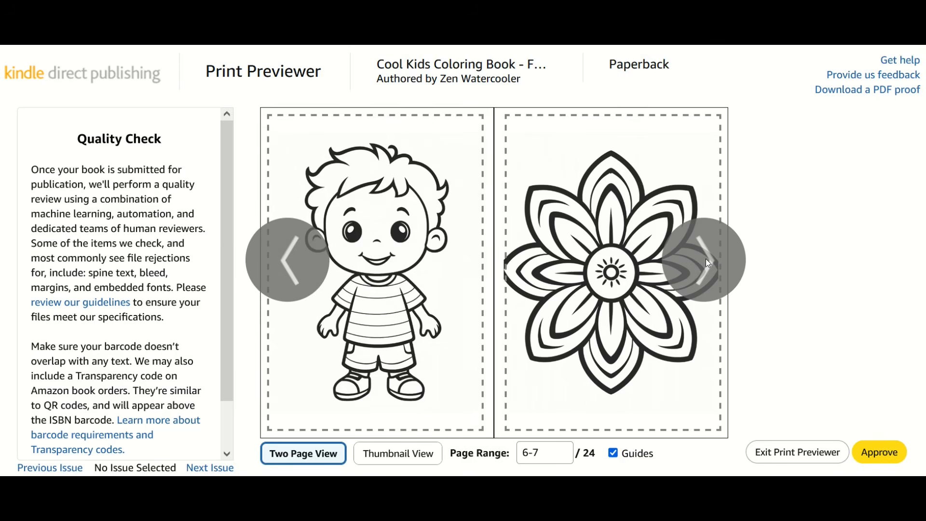
{"action": "left_click", "coordinate": [705, 258]}
{"action": "left_click", "coordinate": [705, 258]}
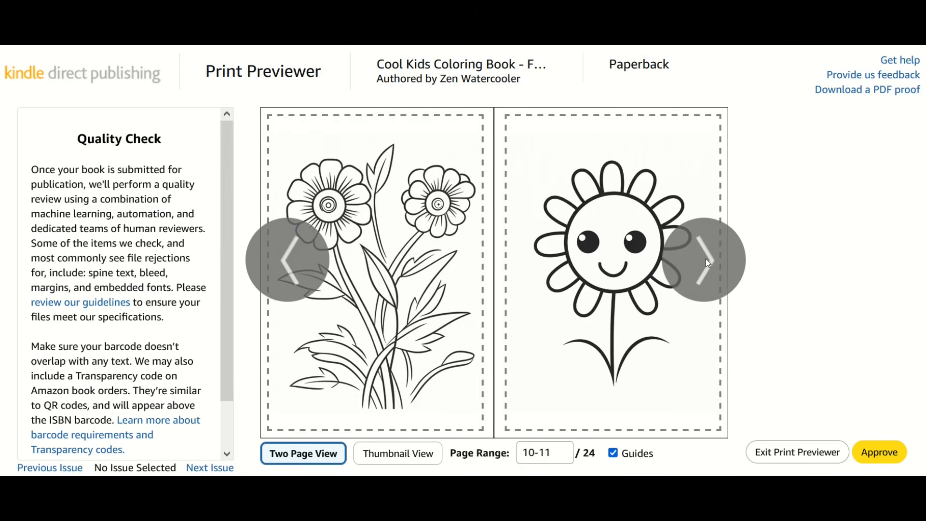
{"action": "left_click", "coordinate": [705, 259]}
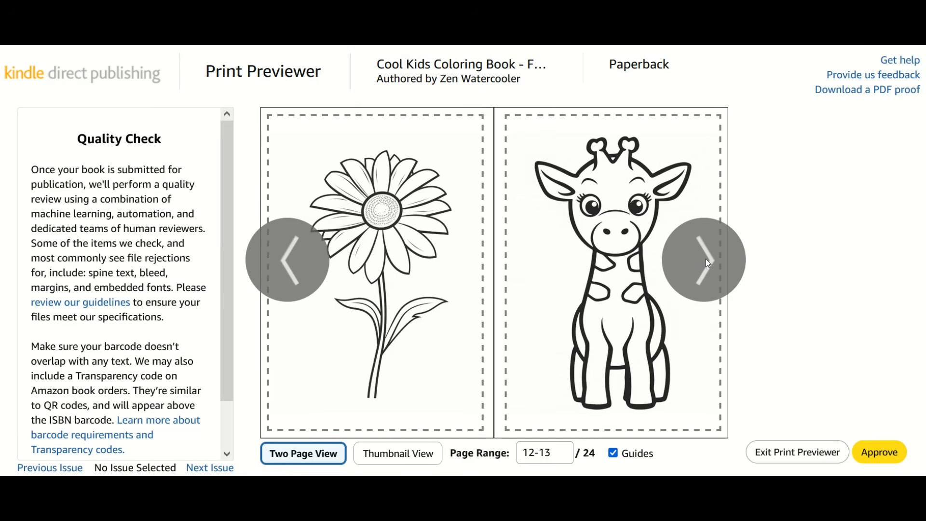
{"action": "left_click", "coordinate": [705, 259]}
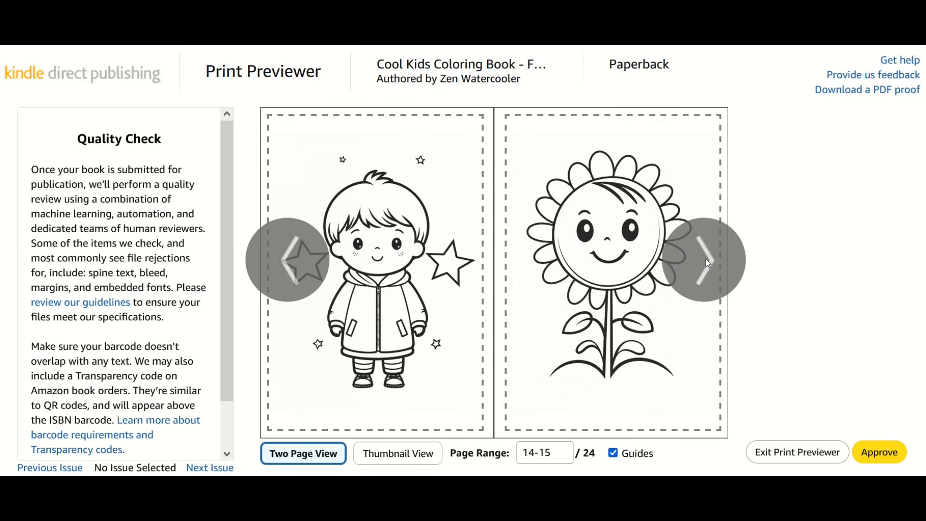
{"action": "left_click", "coordinate": [705, 258]}
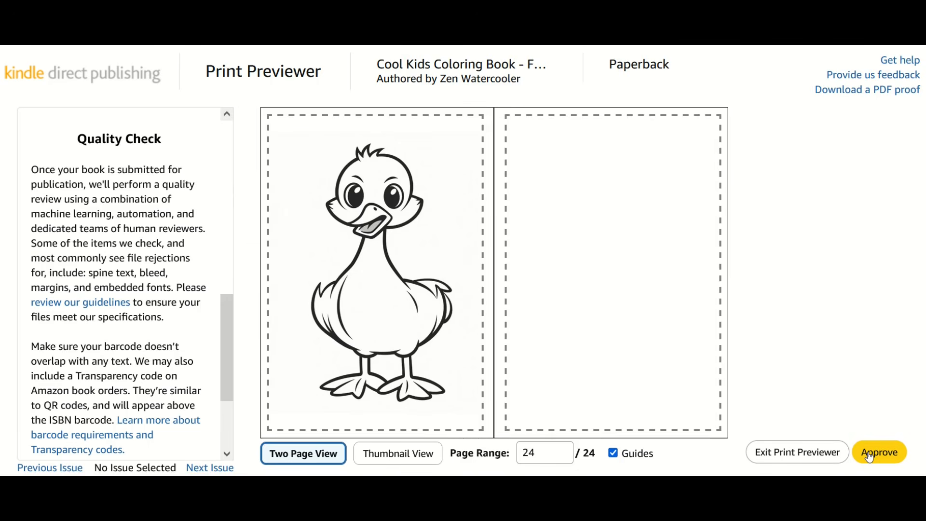
{"action": "left_click", "coordinate": [870, 456]}
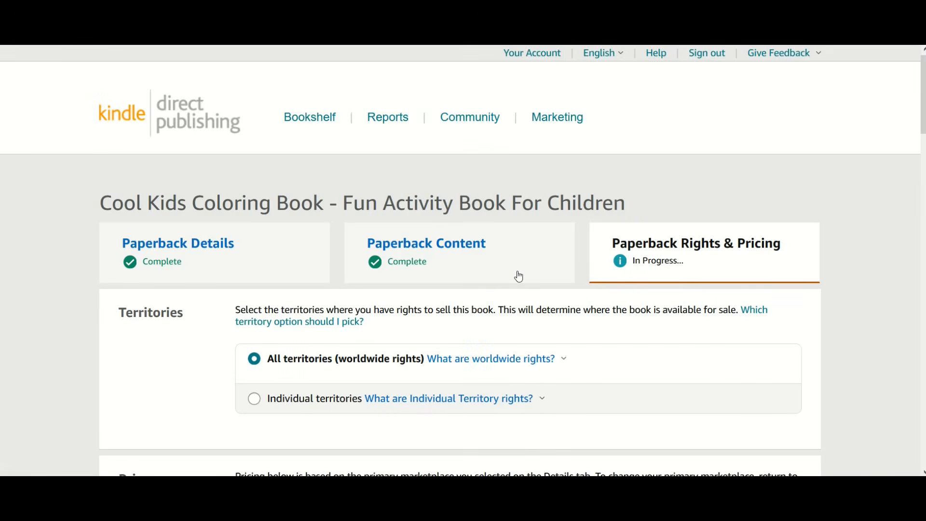
Step: Review the territory rights, primary marketplace and pricing sections of the paperback's rights and pricing page
{"action": "scroll", "coordinate": [519, 277], "scroll_direction": "down", "scroll_amount": 3}
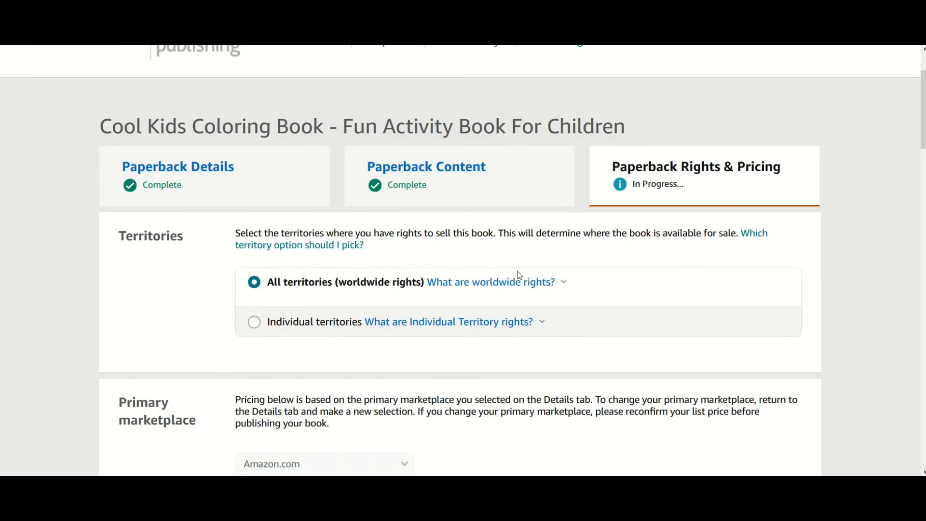
{"action": "scroll", "coordinate": [518, 275], "scroll_direction": "down", "scroll_amount": 2}
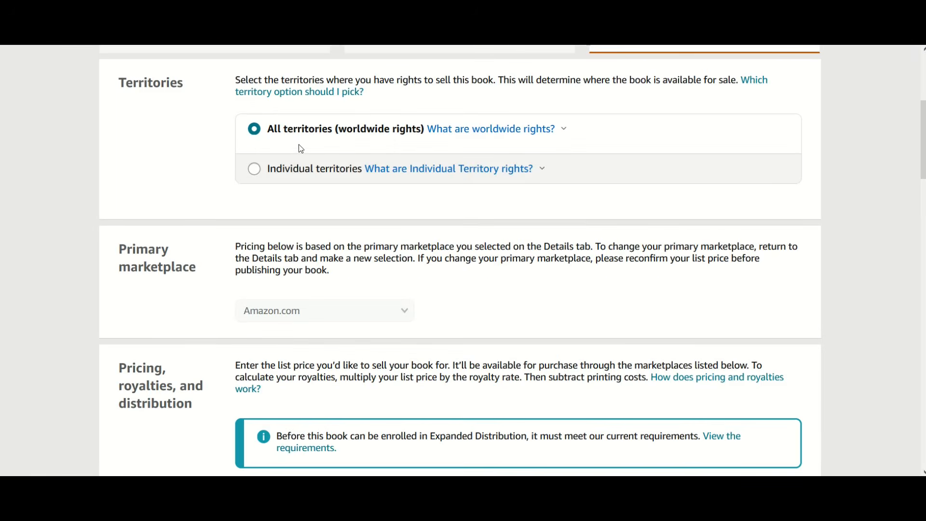
{"action": "scroll", "coordinate": [299, 155], "scroll_direction": "down", "scroll_amount": 2}
{"action": "scroll", "coordinate": [299, 229], "scroll_direction": "down", "scroll_amount": 3}
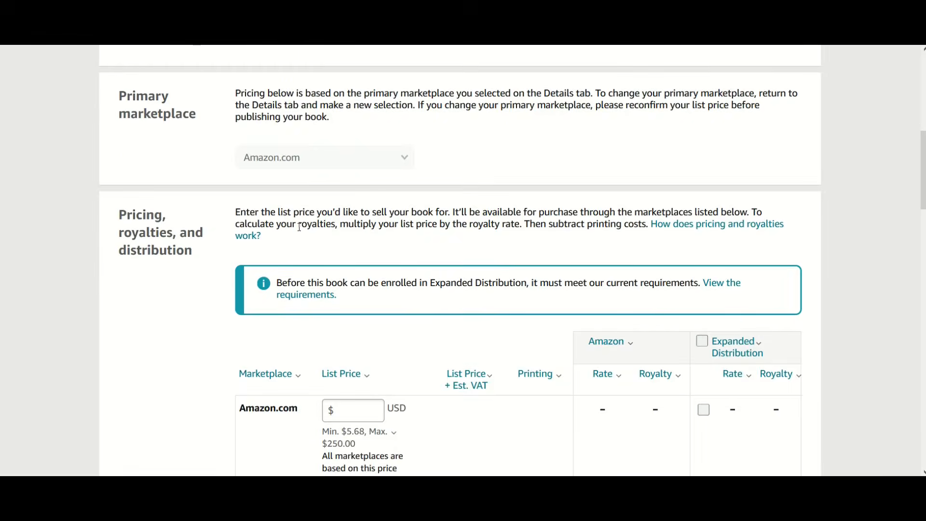
{"action": "scroll", "coordinate": [301, 232], "scroll_direction": "down", "scroll_amount": 2}
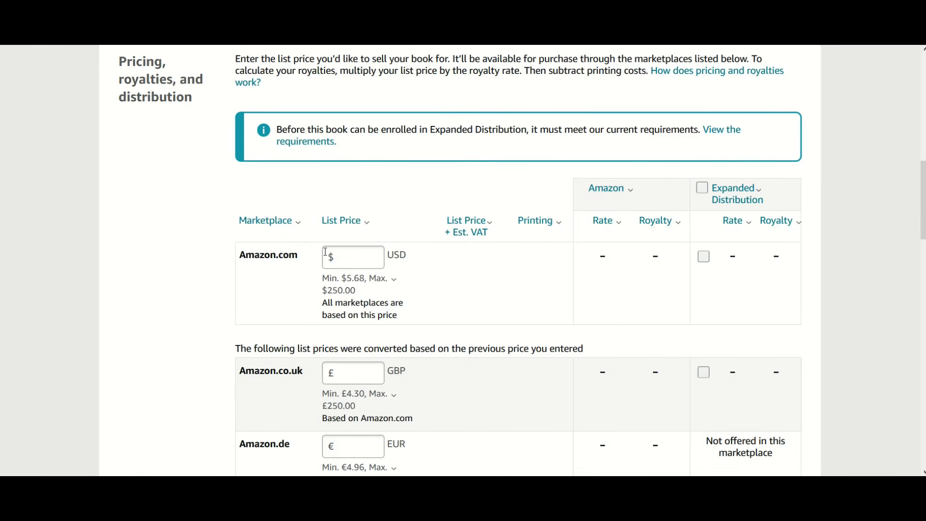
{"action": "scroll", "coordinate": [323, 251], "scroll_direction": "up", "scroll_amount": 9}
{"action": "scroll", "coordinate": [323, 251], "scroll_direction": "down", "scroll_amount": 7}
{"action": "scroll", "coordinate": [324, 251], "scroll_direction": "down", "scroll_amount": 2}
Step: Try Amazon.com list prices of $1 and $6, checking the minimum list price explanation
{"action": "left_click", "coordinate": [344, 260]}
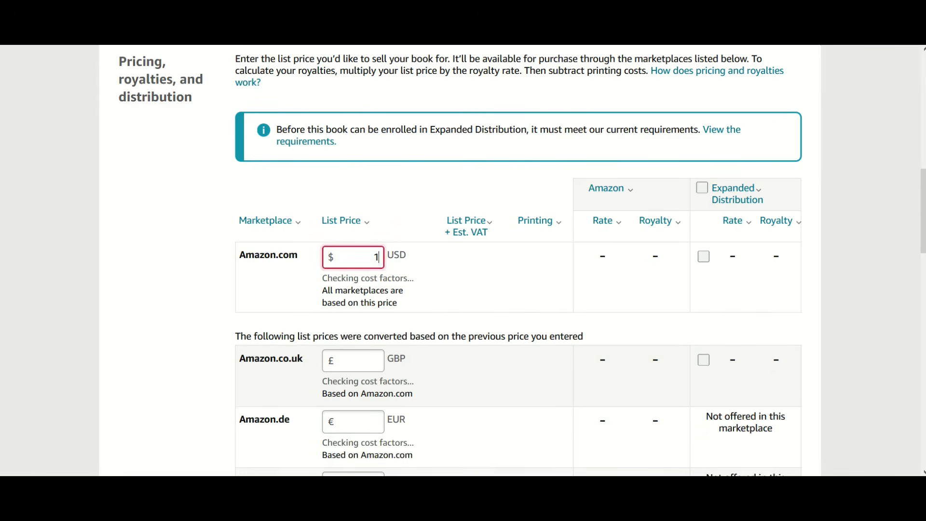
{"action": "left_click", "coordinate": [337, 284]}
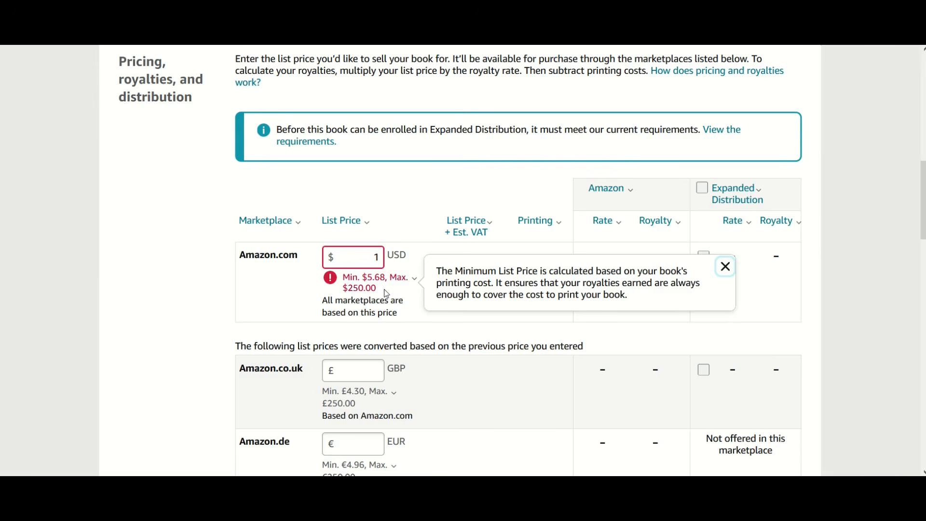
{"action": "double_click", "coordinate": [352, 261]}
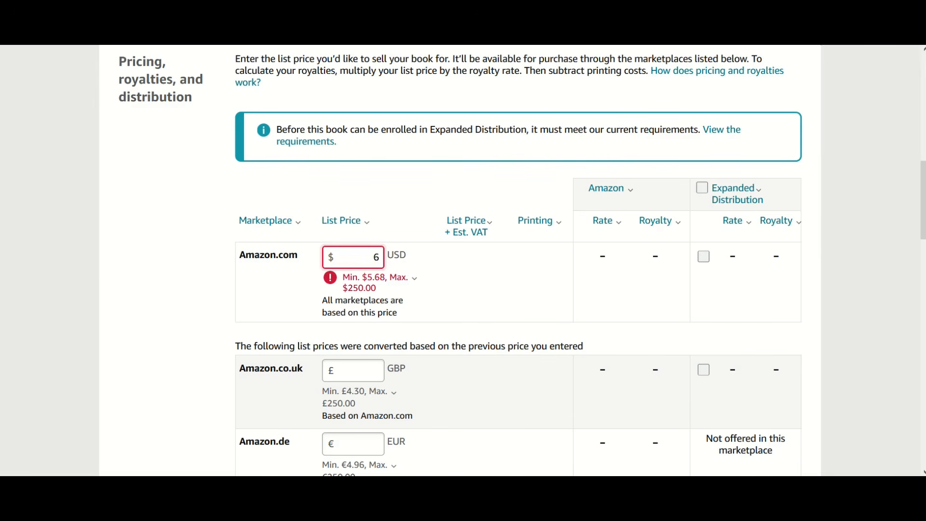
{"action": "type", "text": "6"}
{"action": "left_click", "coordinate": [413, 223]}
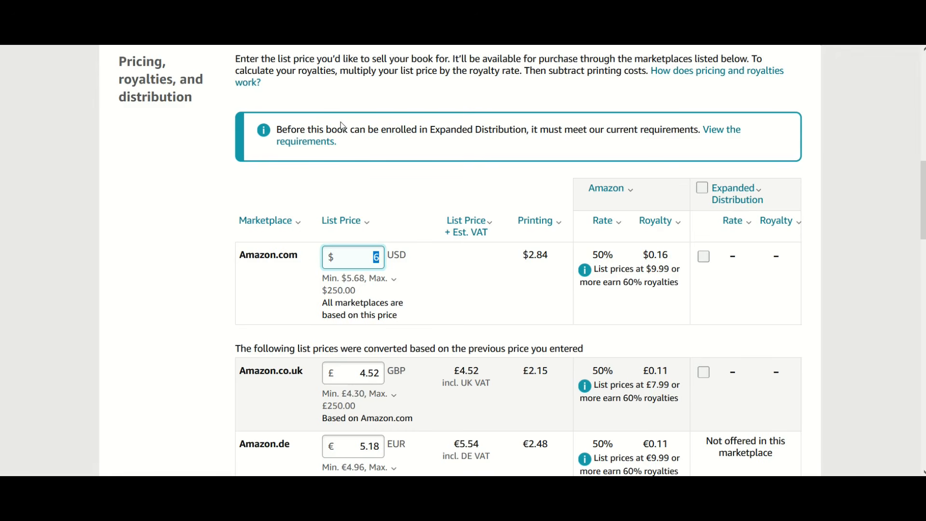
Step: Try an Amazon.com list price of $7.50 to check the royalty
{"action": "type", "text": "7.50"}
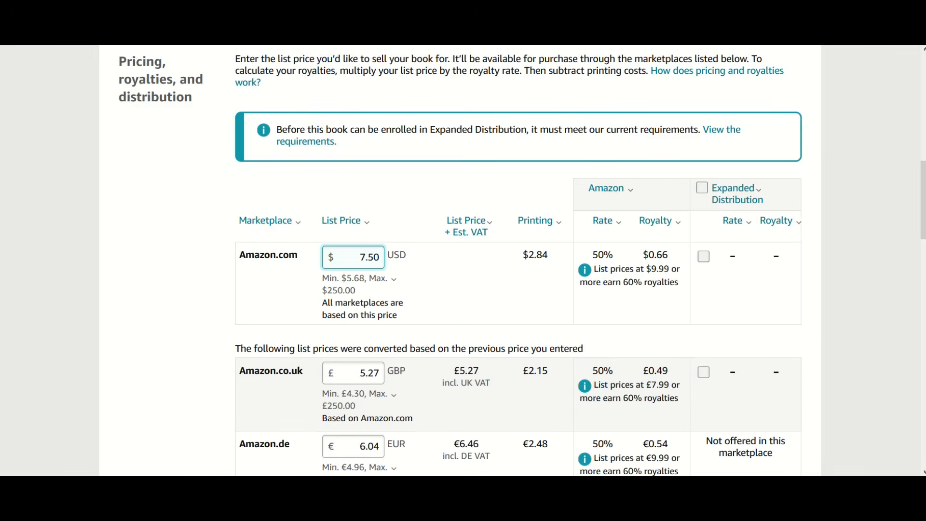
{"action": "left_click", "coordinate": [441, 228]}
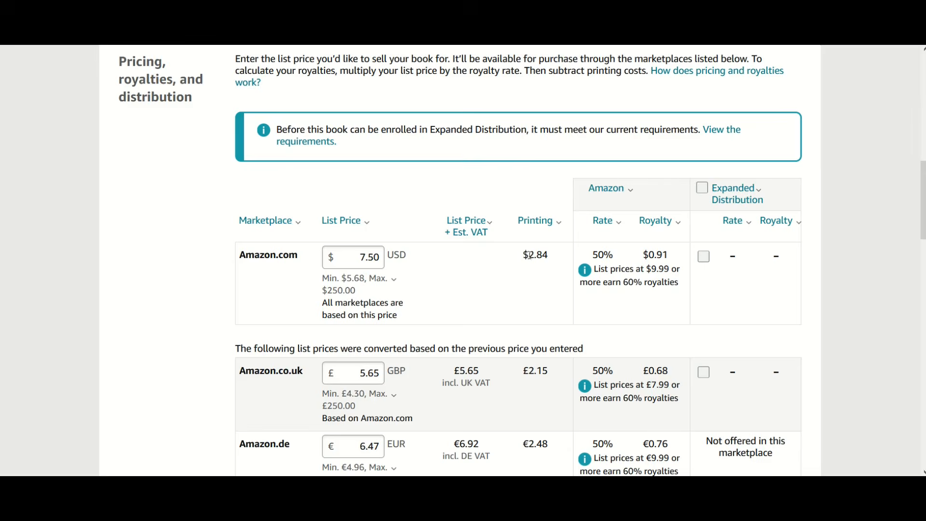
Step: Set the Amazon.com list price to $15.00 as the basis for all other marketplaces
{"action": "scroll", "coordinate": [554, 256], "scroll_direction": "down", "scroll_amount": 2}
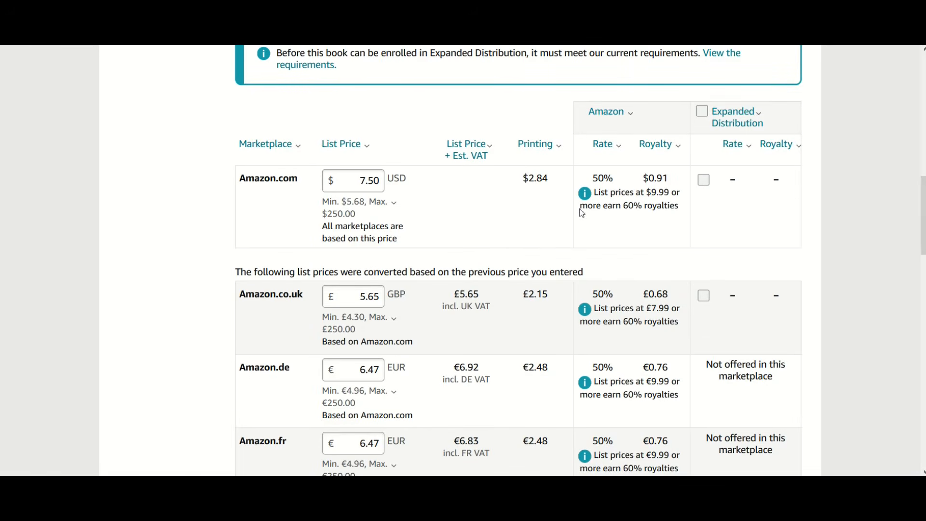
{"action": "left_click_drag", "start_coordinate": [358, 181], "coordinate": [401, 170]}
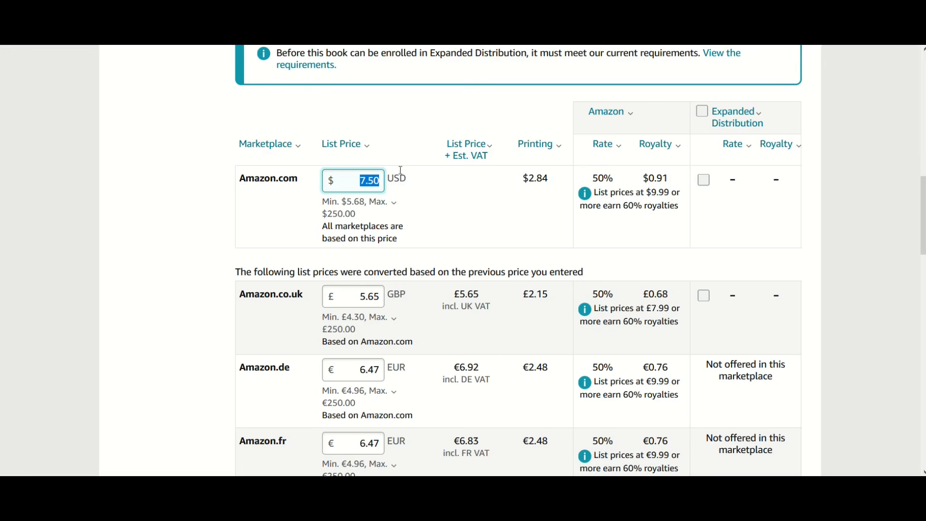
{"action": "type", "text": "15"}
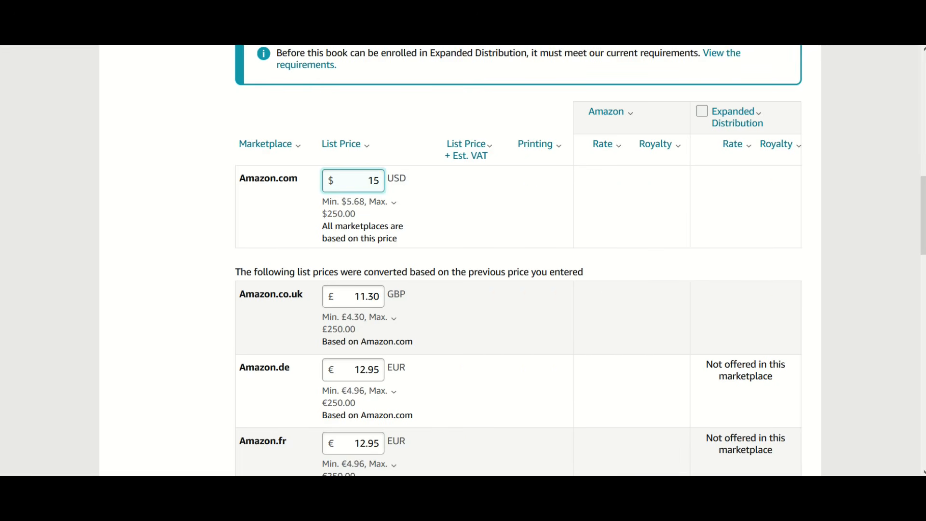
{"action": "mouse_move", "coordinate": [462, 156]}
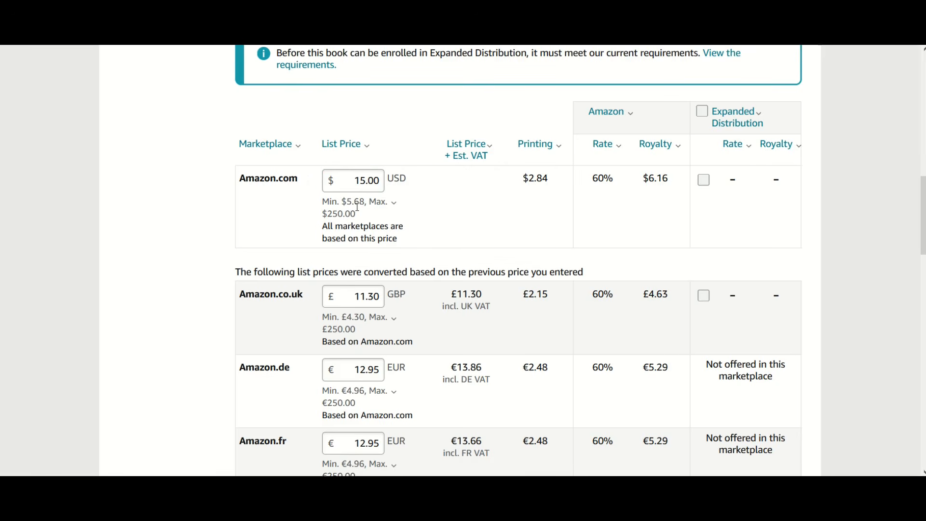
Step: Examine the converted list prices, printing costs and royalties for the other Amazon marketplaces against the Amazon.com price
{"action": "scroll", "coordinate": [360, 197], "scroll_direction": "down", "scroll_amount": 2}
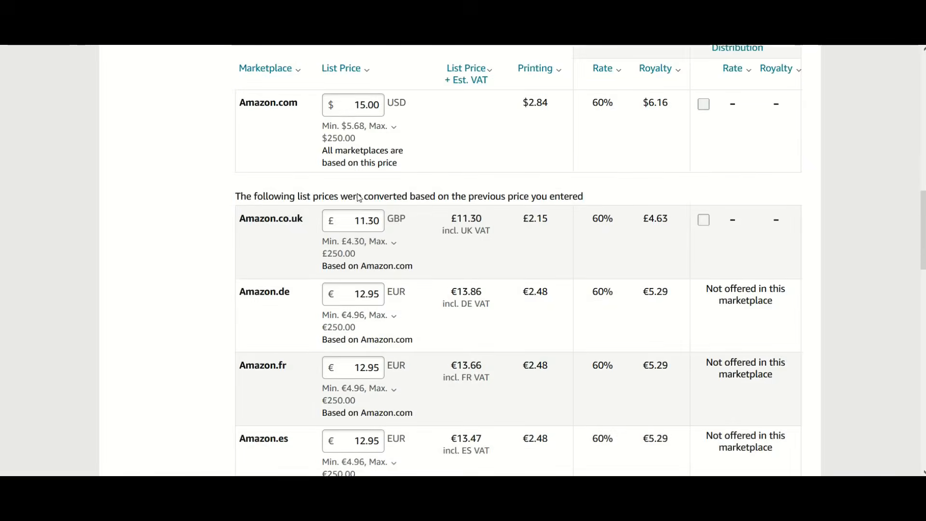
{"action": "scroll", "coordinate": [359, 198], "scroll_direction": "down", "scroll_amount": 2}
{"action": "scroll", "coordinate": [306, 159], "scroll_direction": "down", "scroll_amount": 4}
{"action": "scroll", "coordinate": [307, 189], "scroll_direction": "down", "scroll_amount": 5}
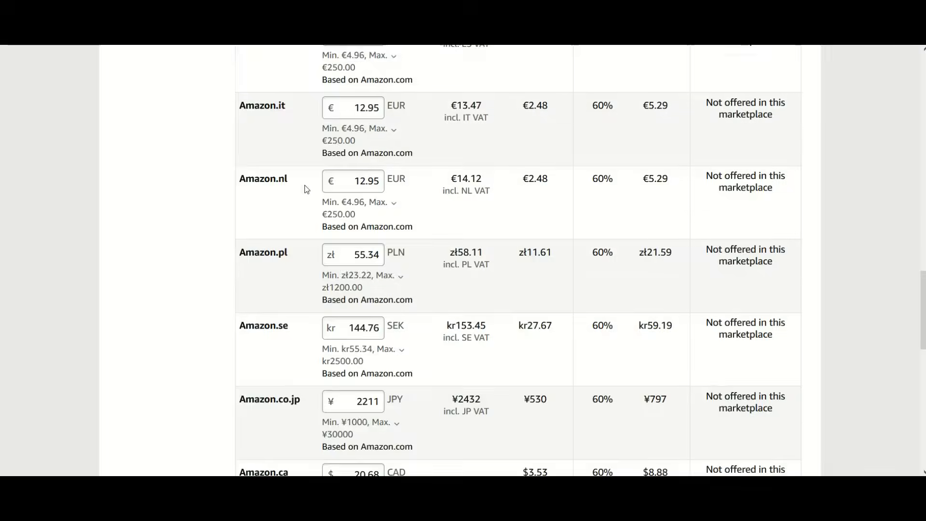
{"action": "scroll", "coordinate": [305, 189], "scroll_direction": "up", "scroll_amount": 5}
{"action": "scroll", "coordinate": [337, 132], "scroll_direction": "up", "scroll_amount": 3}
{"action": "scroll", "coordinate": [354, 377], "scroll_direction": "down", "scroll_amount": 1}
{"action": "scroll", "coordinate": [353, 378], "scroll_direction": "up", "scroll_amount": 7}
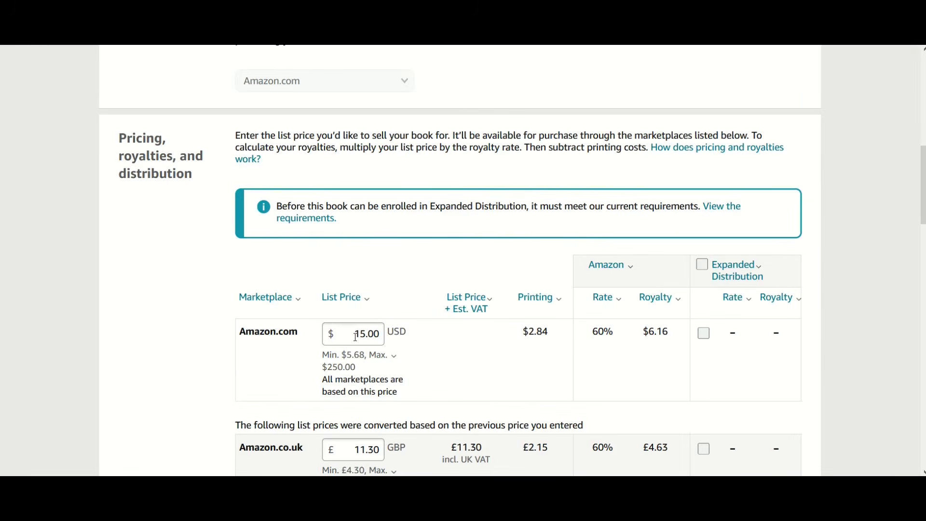
{"action": "scroll", "coordinate": [379, 338], "scroll_direction": "down", "scroll_amount": 13}
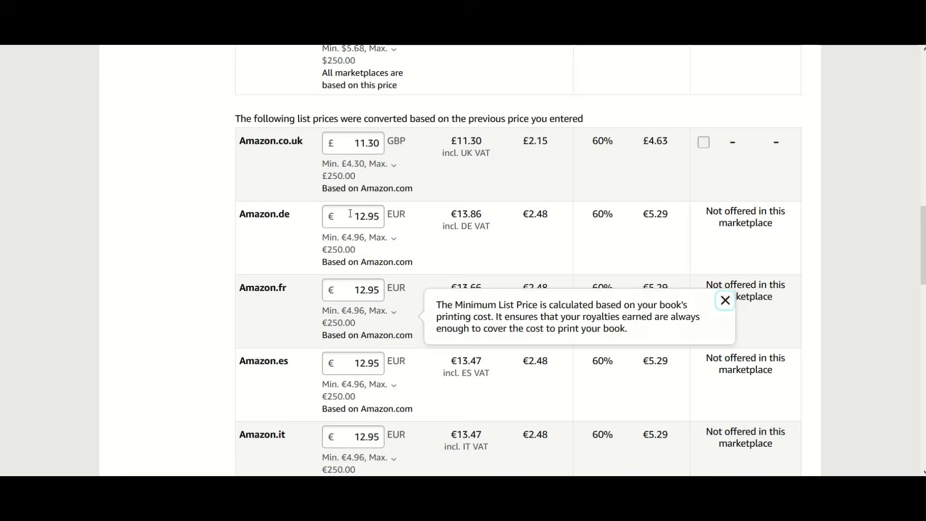
{"action": "scroll", "coordinate": [353, 271], "scroll_direction": "down", "scroll_amount": 10}
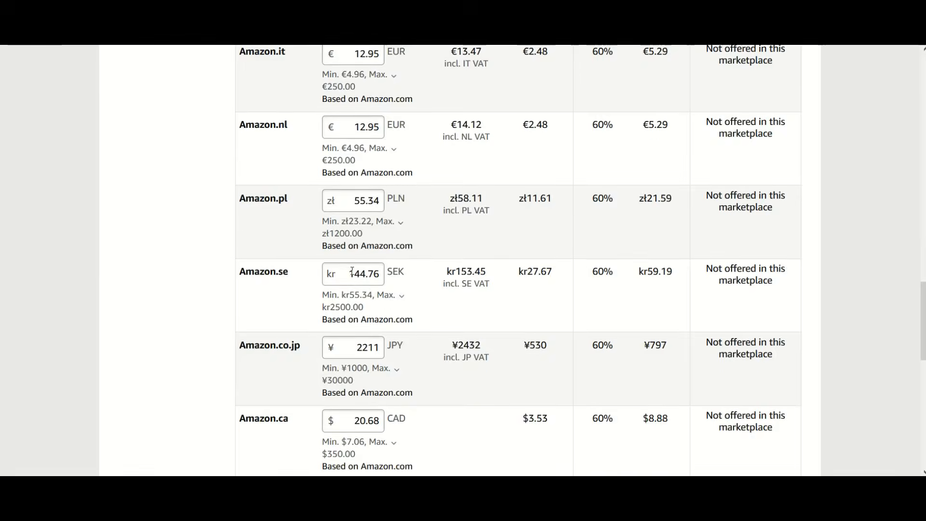
{"action": "scroll", "coordinate": [353, 274], "scroll_direction": "down", "scroll_amount": 2}
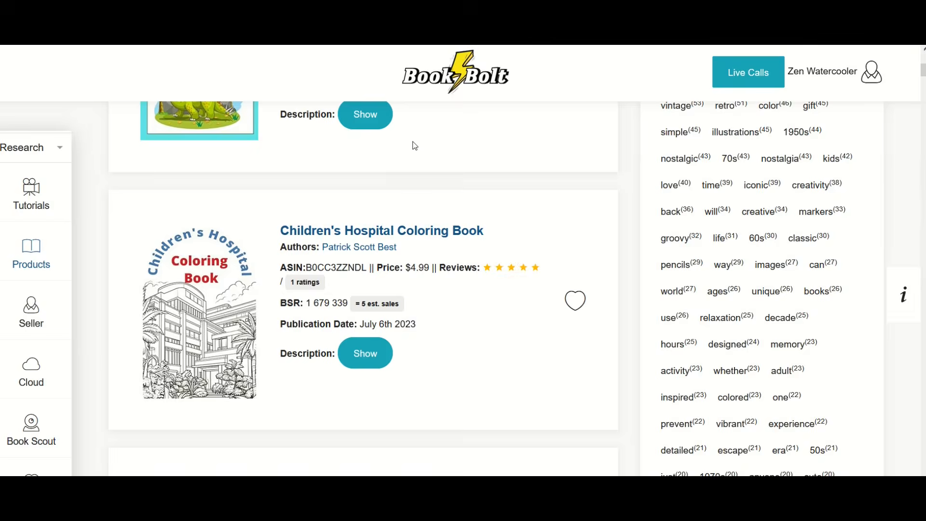
Step: Switch to Book Bolt and browse the coloring book product results and related keywords
{"action": "scroll", "coordinate": [415, 145], "scroll_direction": "down", "scroll_amount": 6}
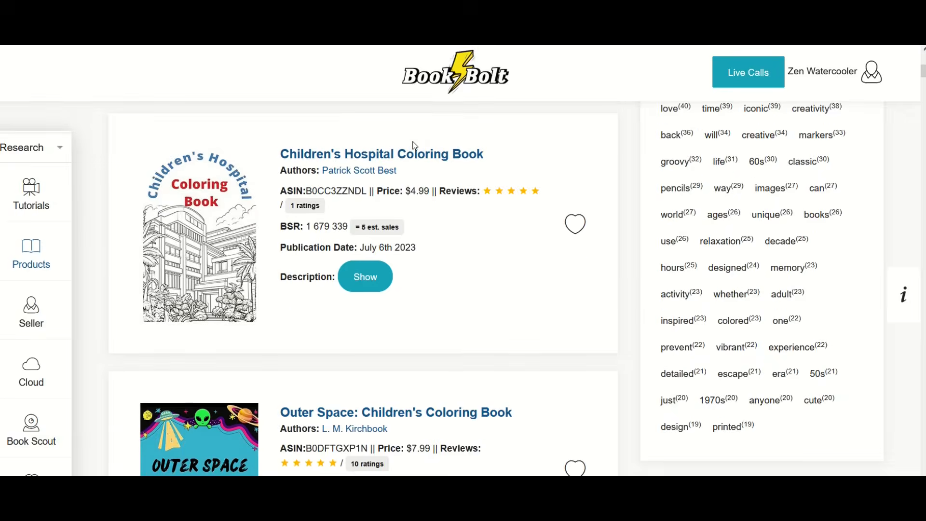
{"action": "scroll", "coordinate": [414, 145], "scroll_direction": "down", "scroll_amount": 6}
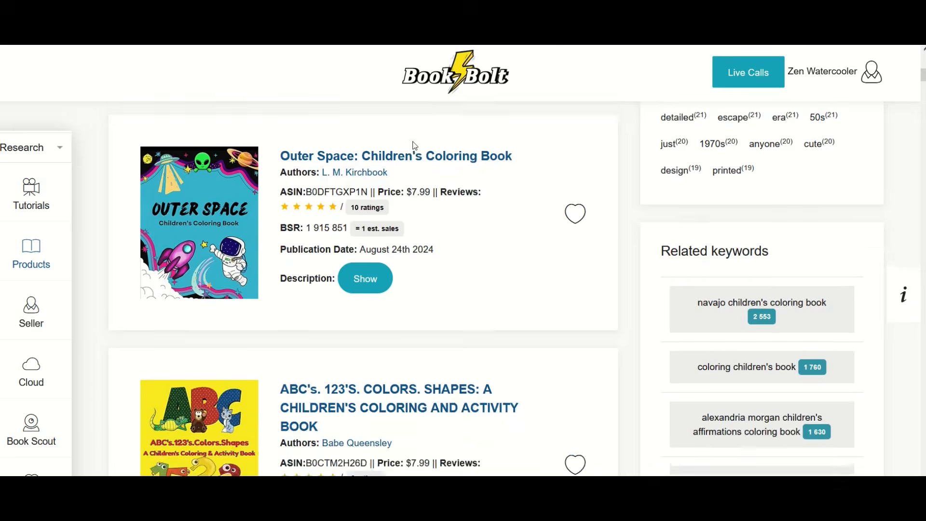
{"action": "scroll", "coordinate": [414, 145], "scroll_direction": "down", "scroll_amount": 4}
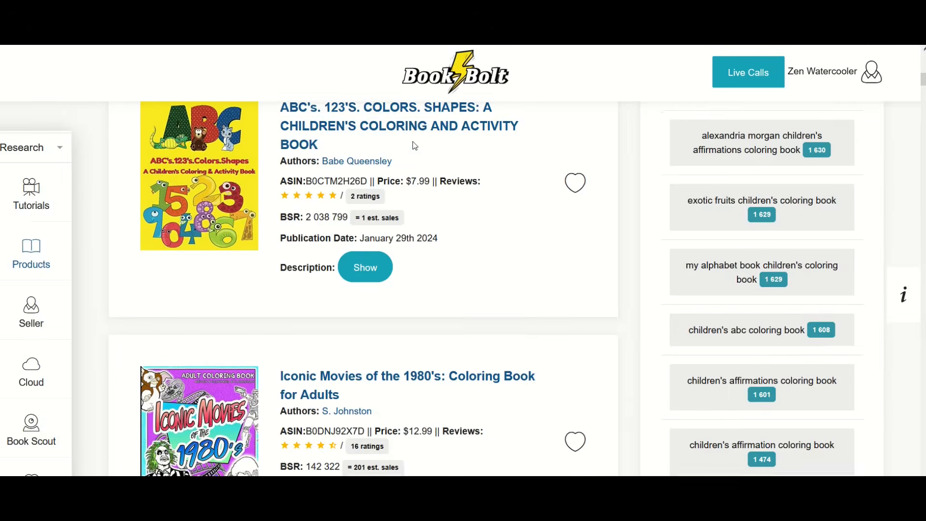
Step: Compare the prices, ratings, BSR and estimated sales of the competing decade-themed coloring books in the product results
{"action": "scroll", "coordinate": [415, 145], "scroll_direction": "down", "scroll_amount": 5}
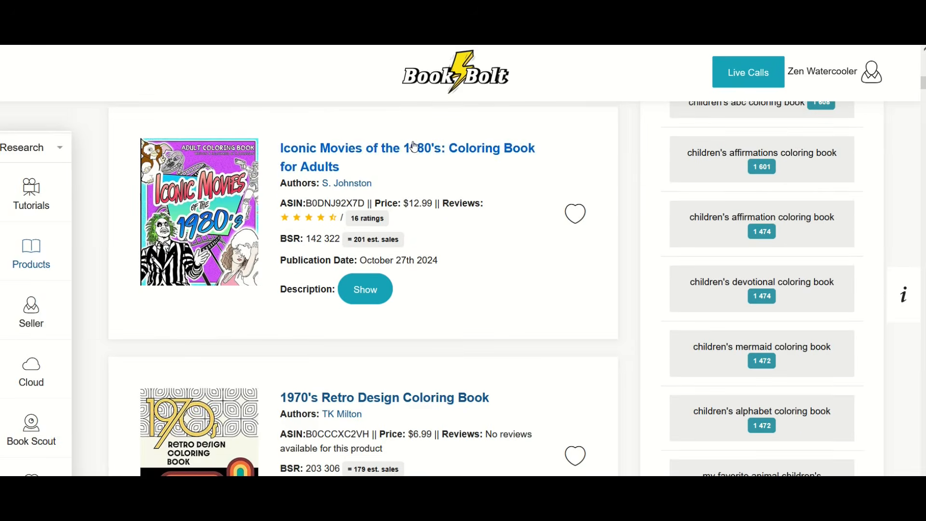
{"action": "scroll", "coordinate": [415, 146], "scroll_direction": "down", "scroll_amount": 5}
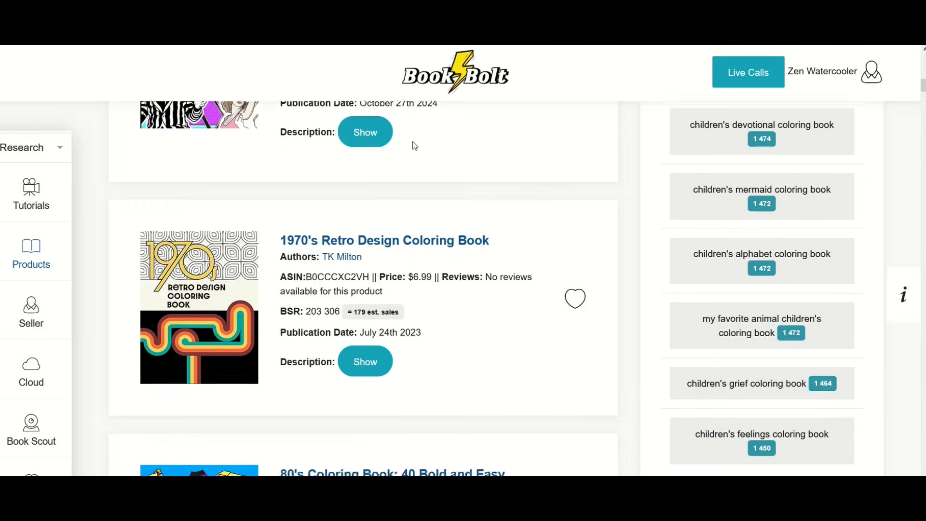
{"action": "scroll", "coordinate": [415, 146], "scroll_direction": "down", "scroll_amount": 5}
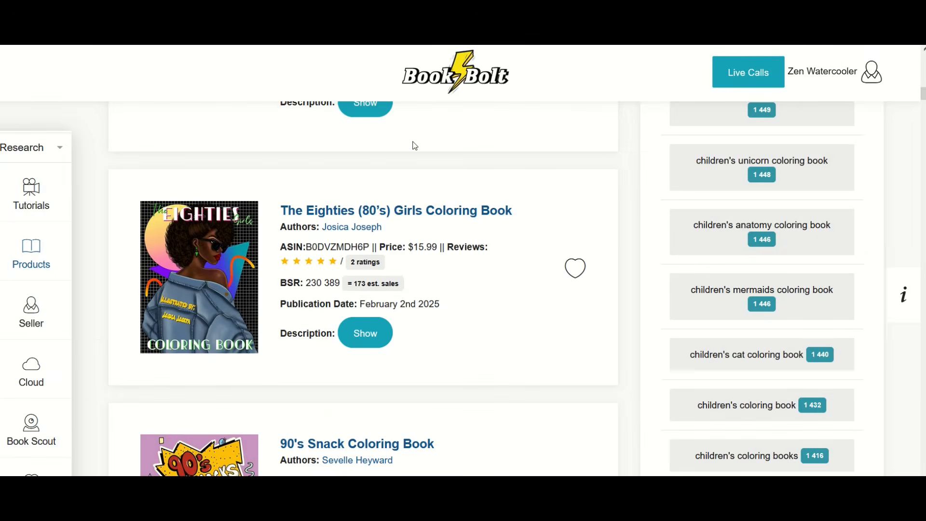
{"action": "scroll", "coordinate": [414, 146], "scroll_direction": "down", "scroll_amount": 2}
{"action": "scroll", "coordinate": [415, 146], "scroll_direction": "down", "scroll_amount": 5}
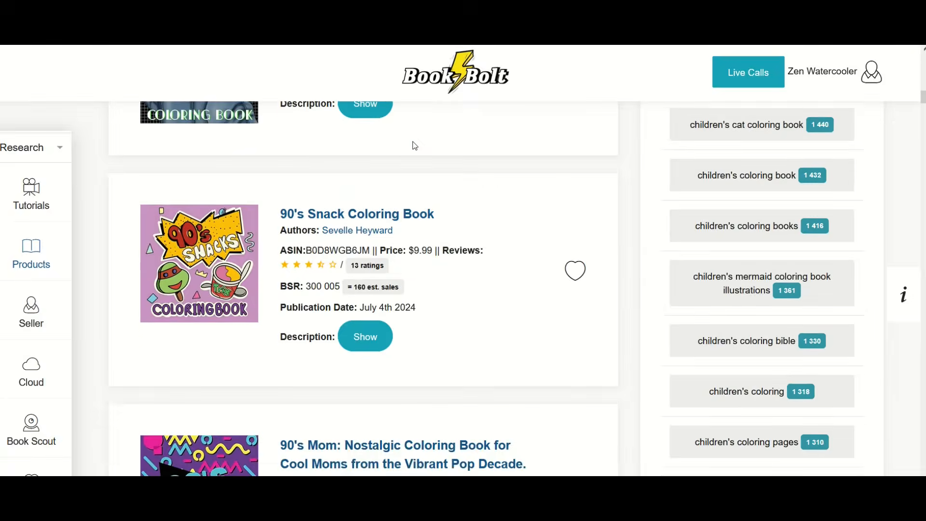
{"action": "scroll", "coordinate": [413, 145], "scroll_direction": "down", "scroll_amount": 6}
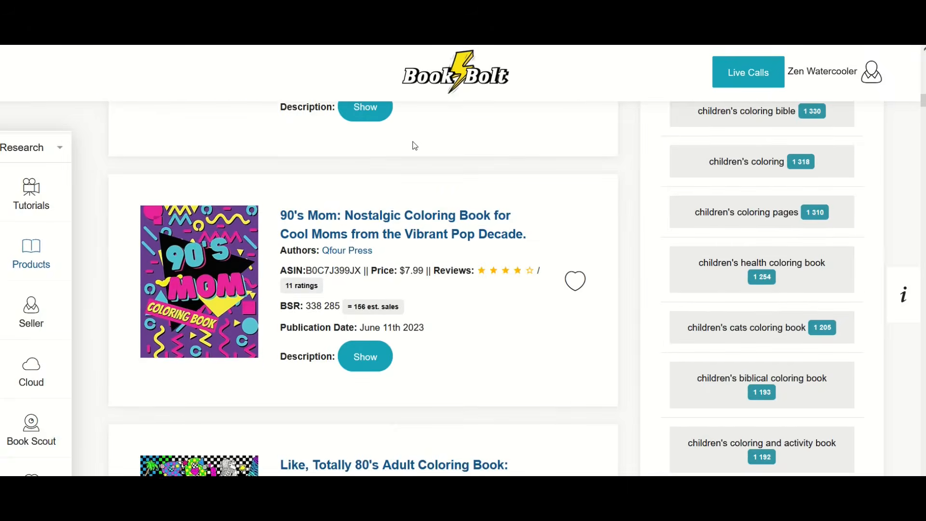
{"action": "scroll", "coordinate": [415, 145], "scroll_direction": "down", "scroll_amount": 5}
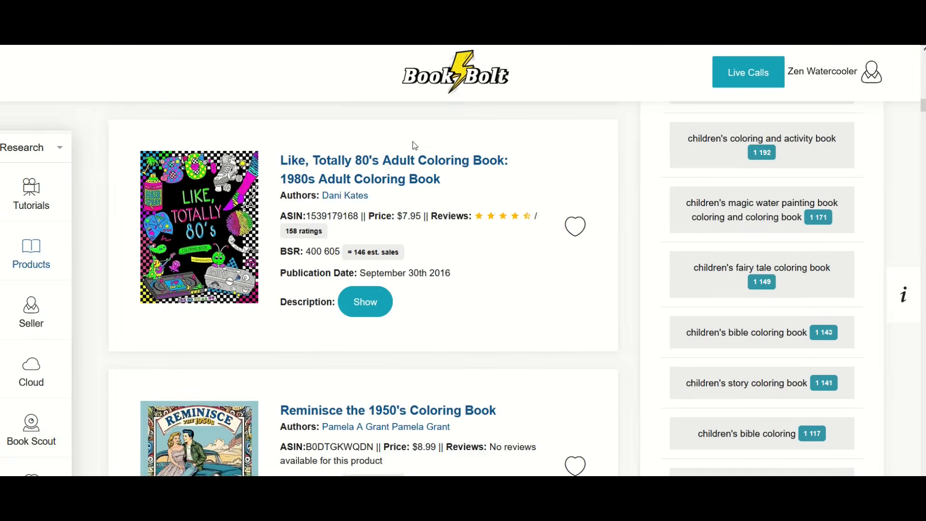
{"action": "scroll", "coordinate": [413, 141], "scroll_direction": "down", "scroll_amount": 1}
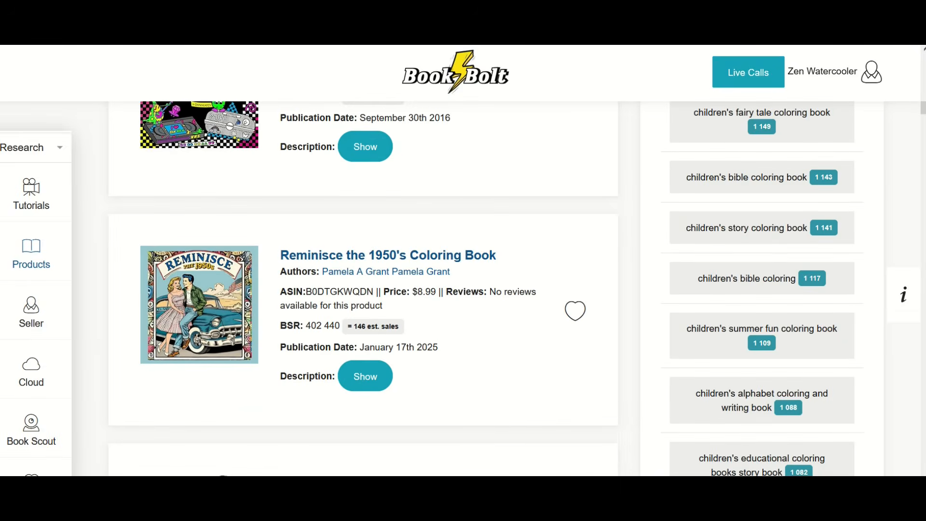